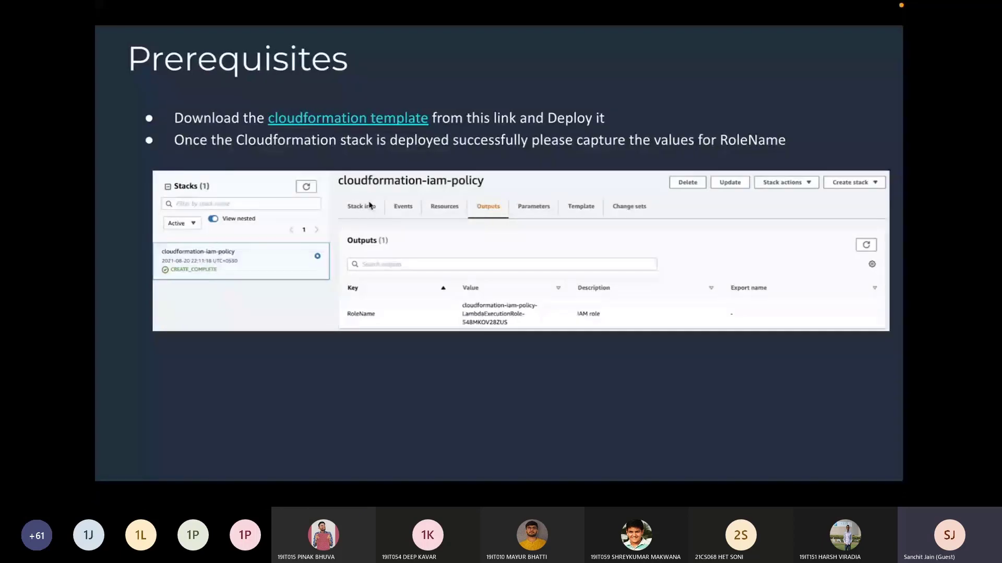
Step: Look over the AWS console and the aws-serverless GitHub repository in the browser, and return to the slides up to "Create function"
{"action": "key", "text": "ctrl+Right"}
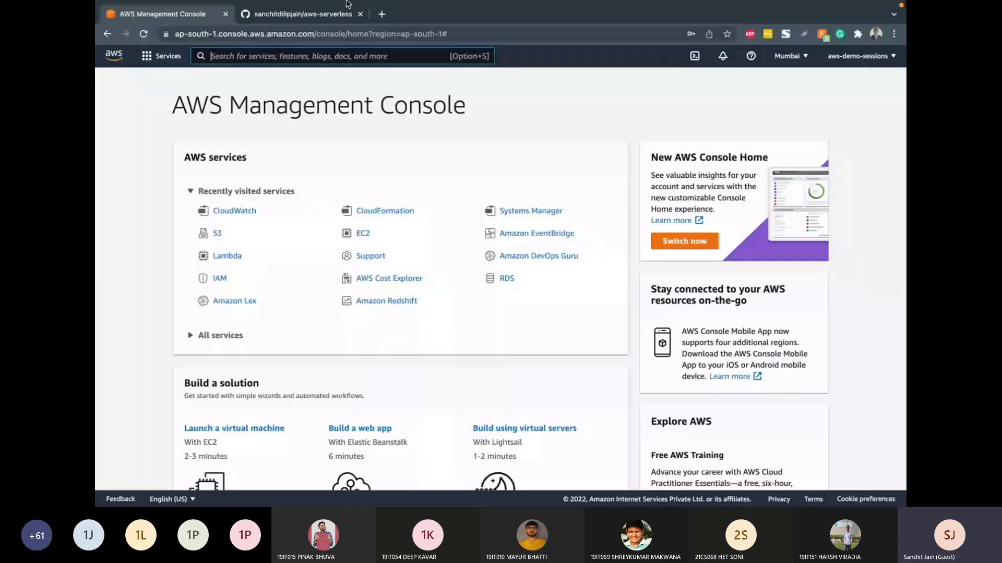
{"action": "left_click", "coordinate": [334, 14]}
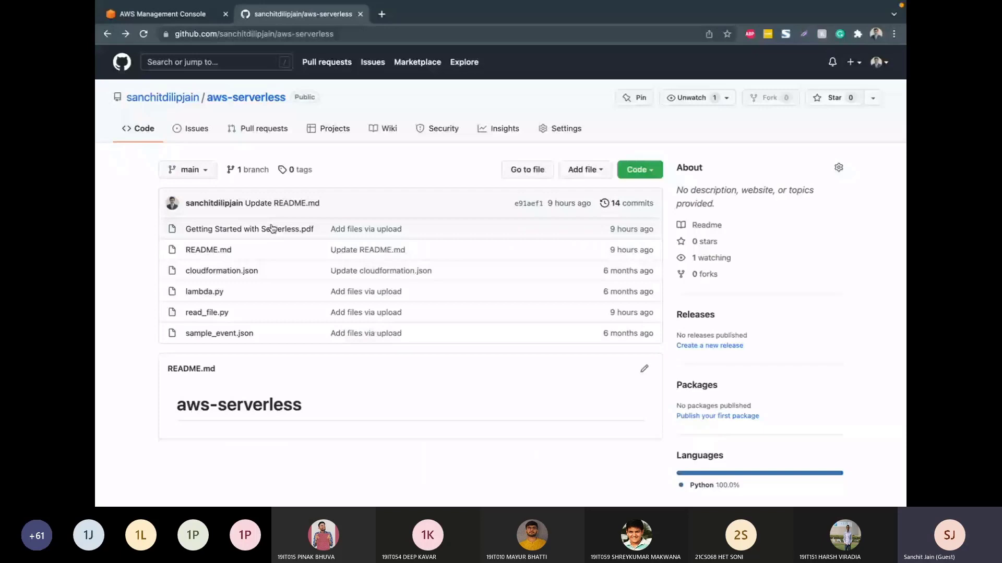
{"action": "left_click", "coordinate": [167, 14]}
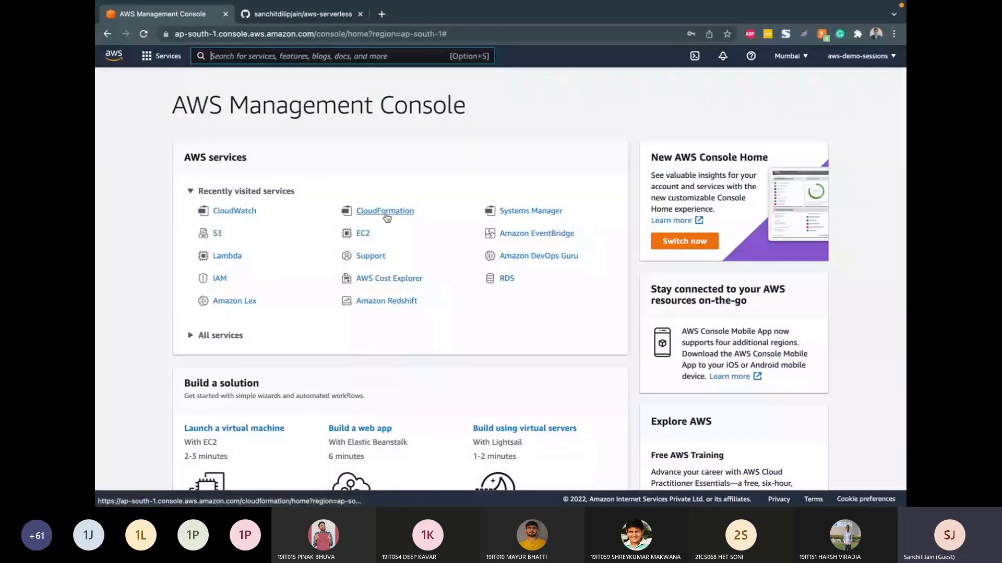
{"action": "key", "text": "ctrl+Left"}
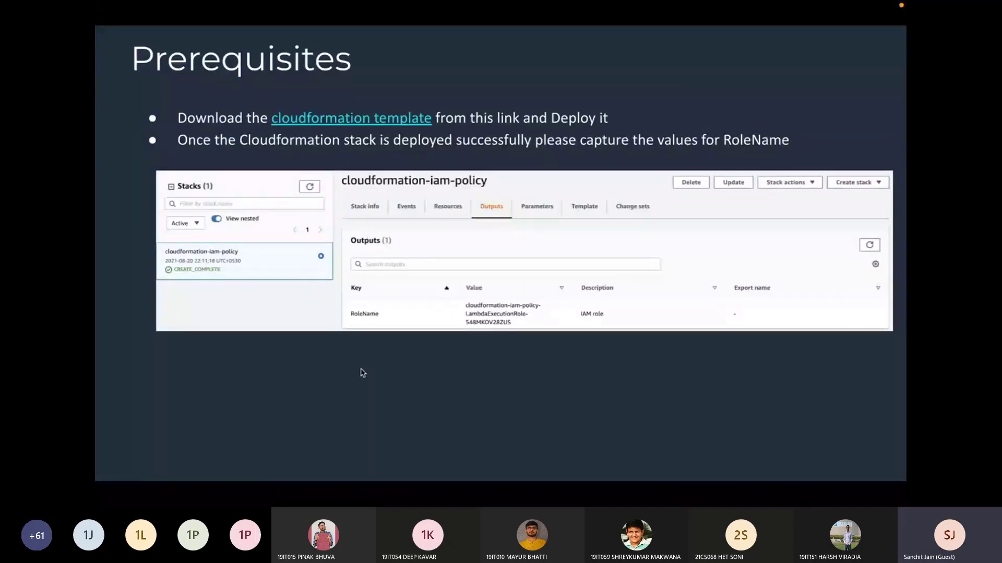
{"action": "key", "text": "Right"}
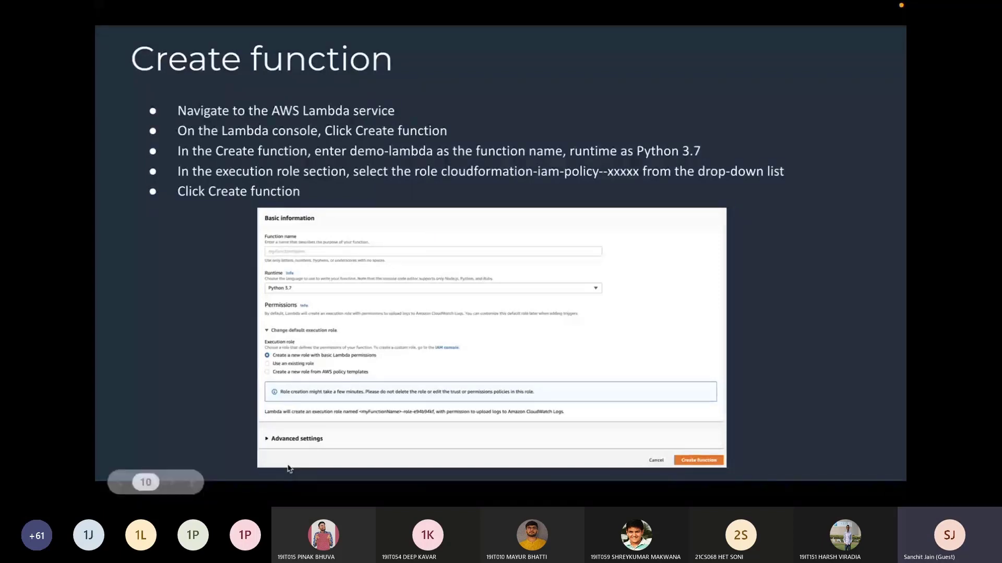
Step: Switch to the AWS console in the browser, search for the Lambda service and start creating a new function there
{"action": "key", "text": "ctrl+Right"}
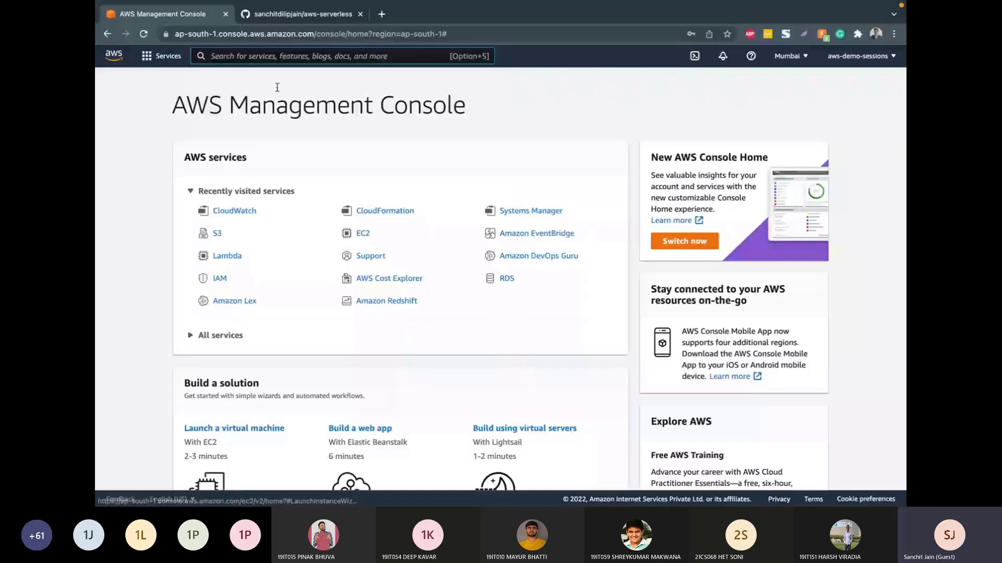
{"action": "left_click", "coordinate": [277, 56]}
{"action": "type", "text": "Lambda"}
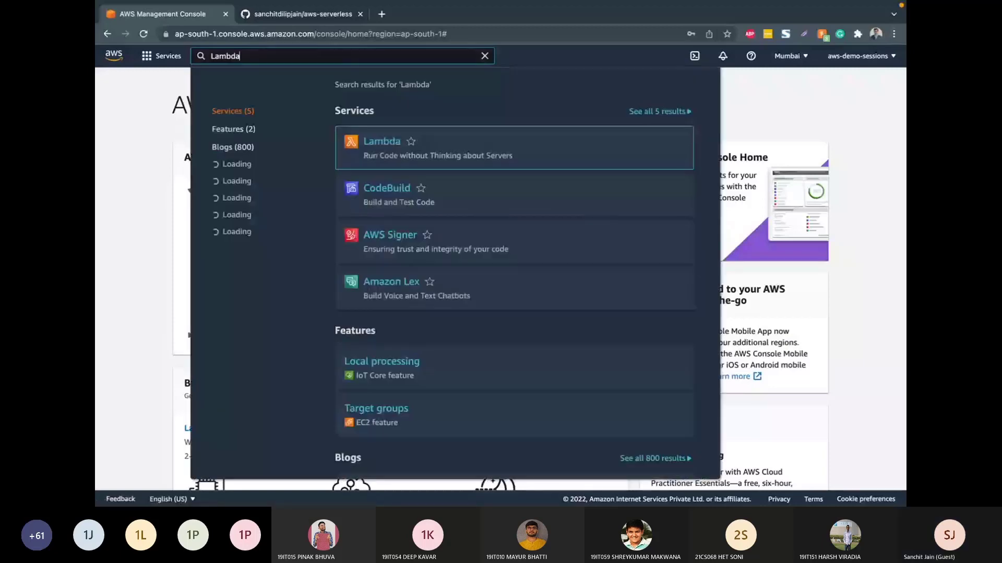
{"action": "left_click", "coordinate": [370, 143]}
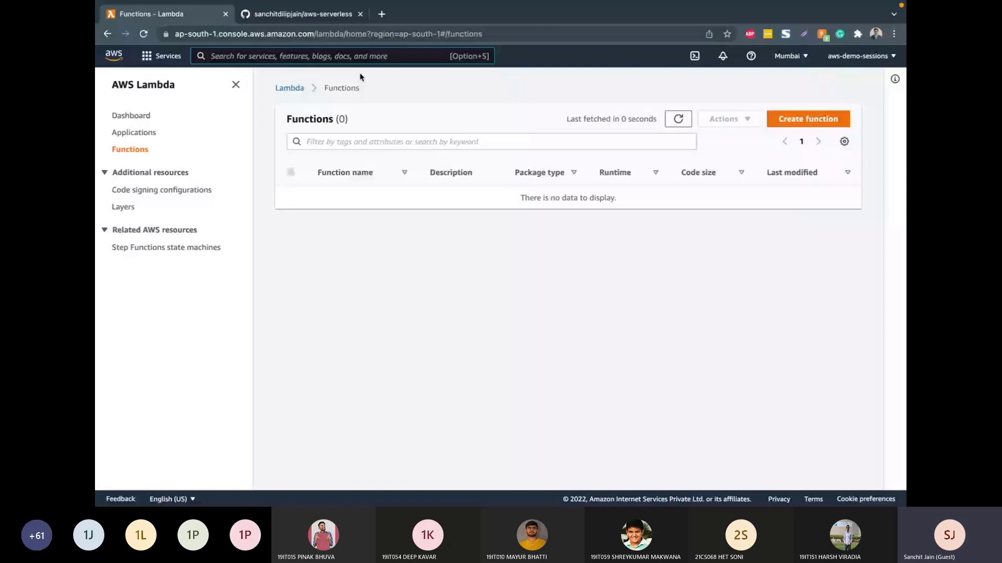
{"action": "left_click", "coordinate": [803, 119]}
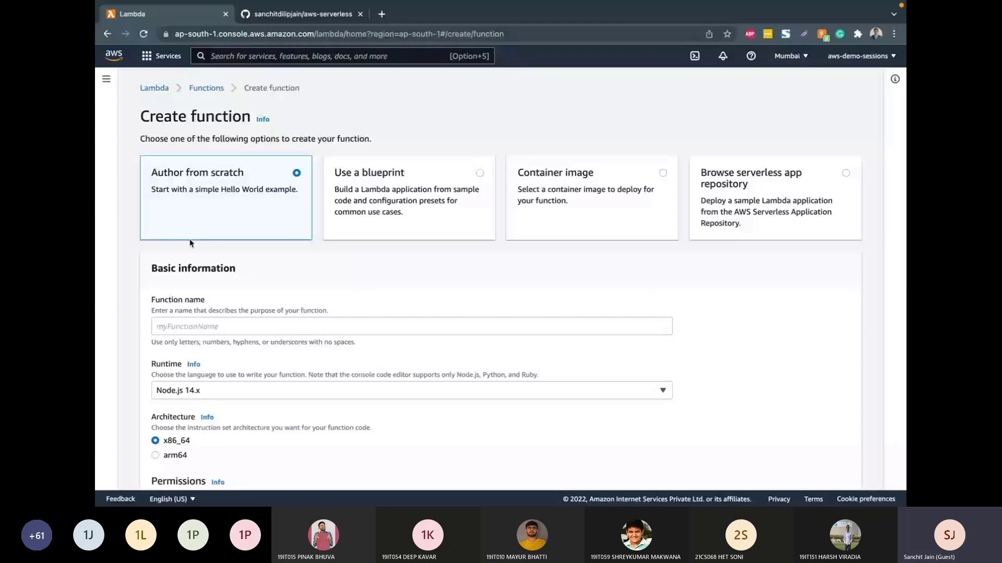
Step: View the blueprint and serverless app repository creation options, and return to Author from scratch
{"action": "left_click", "coordinate": [369, 234]}
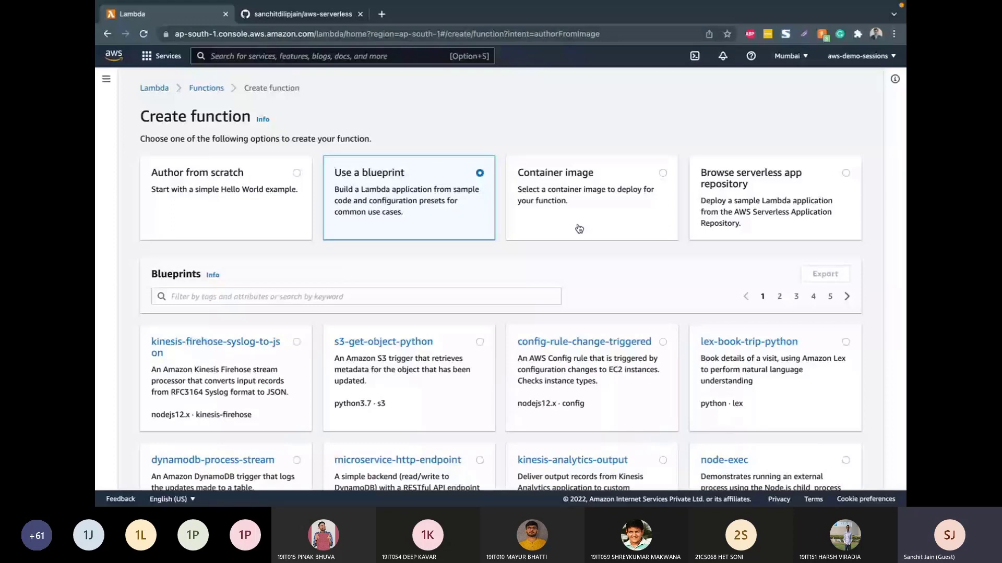
{"action": "left_click", "coordinate": [799, 175]}
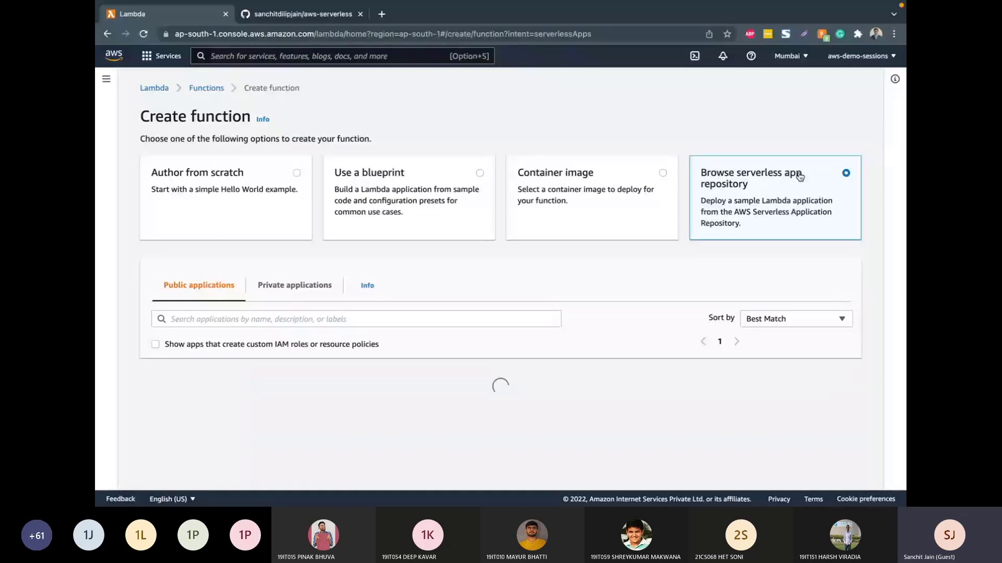
{"action": "left_click", "coordinate": [279, 226]}
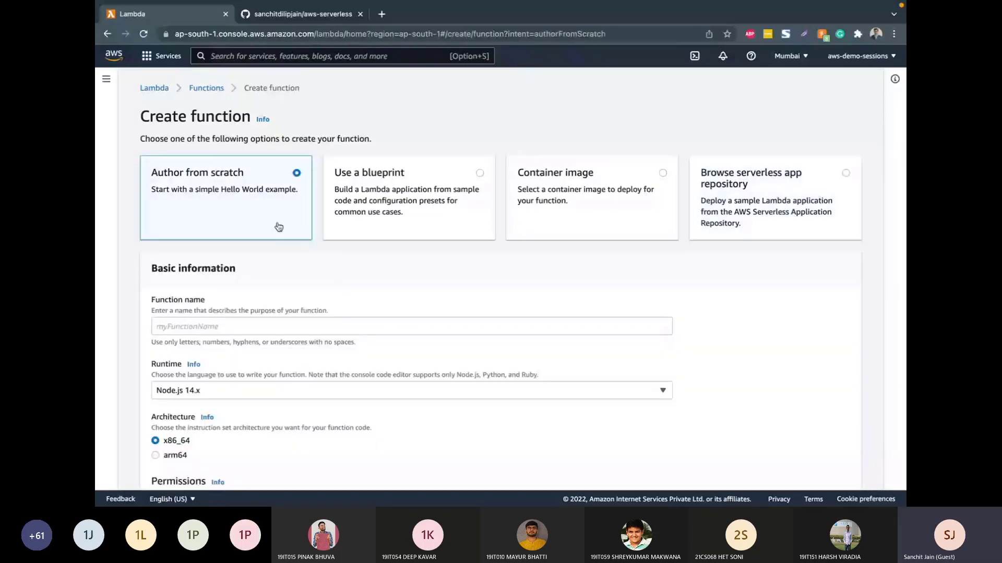
Step: Name the new Lambda function hello-world
{"action": "scroll", "coordinate": [247, 246], "scroll_direction": "down", "scroll_amount": 2}
{"action": "left_click", "coordinate": [247, 247]}
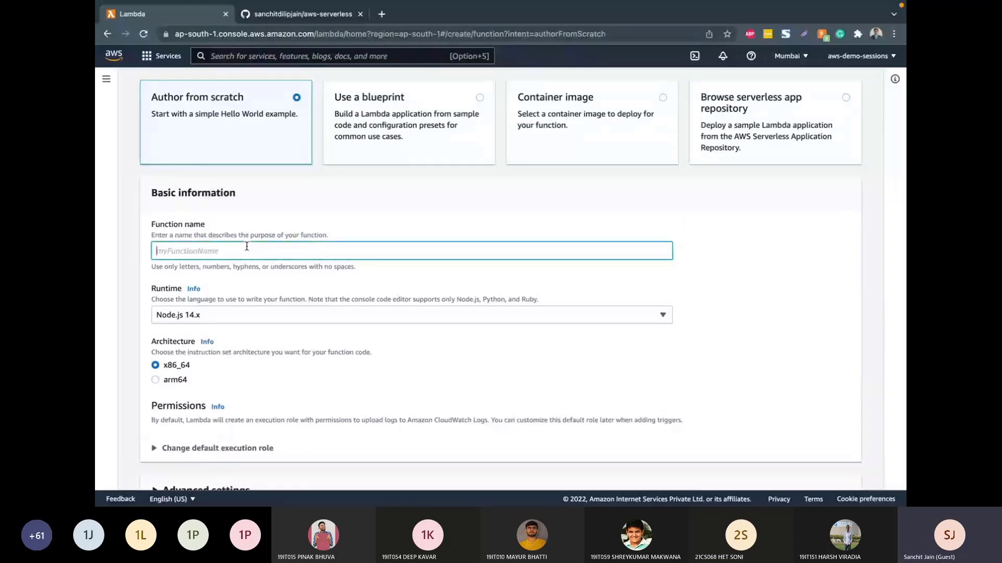
{"action": "type", "text": "hello-world"}
Step: Set the function's runtime to Python 3.7 and its architecture to x86_64
{"action": "scroll", "coordinate": [241, 280], "scroll_direction": "down", "scroll_amount": 1}
{"action": "left_click", "coordinate": [241, 279]}
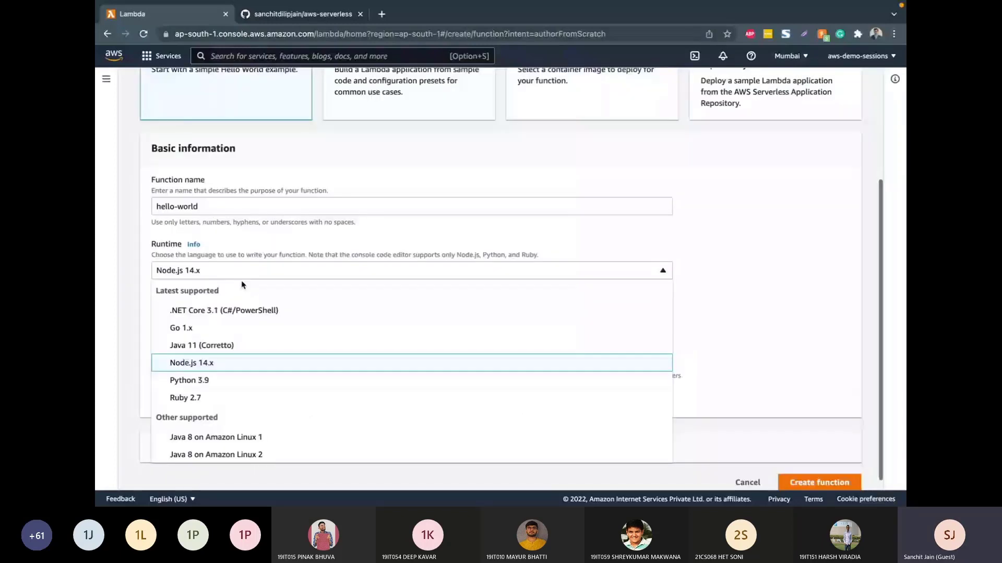
{"action": "scroll", "coordinate": [241, 280], "scroll_direction": "down", "scroll_amount": 1}
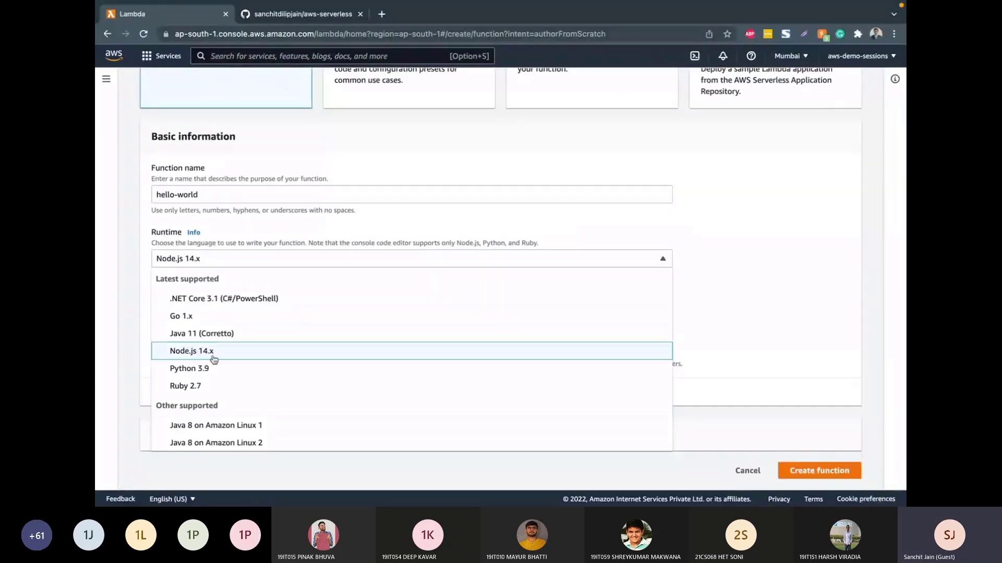
{"action": "left_click", "coordinate": [208, 369]}
{"action": "left_click", "coordinate": [213, 259]}
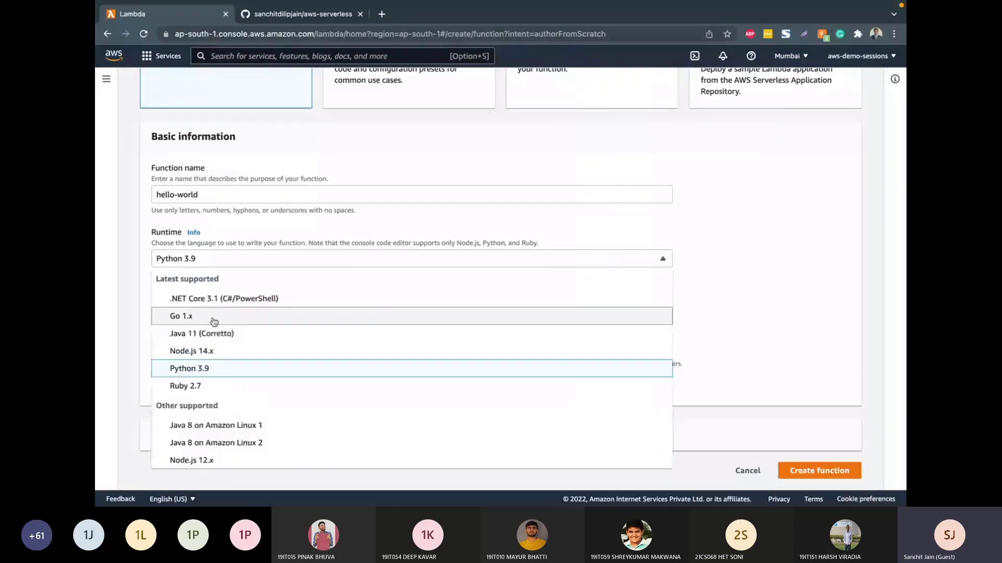
{"action": "scroll", "coordinate": [214, 323], "scroll_direction": "down", "scroll_amount": 3}
{"action": "left_click", "coordinate": [201, 388]}
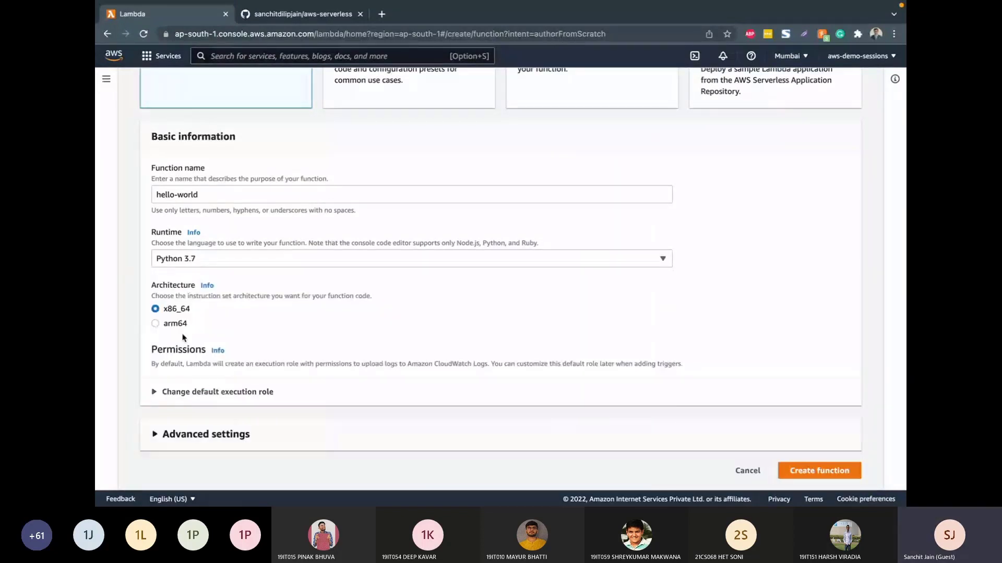
{"action": "left_click", "coordinate": [169, 325]}
{"action": "left_click", "coordinate": [172, 310]}
Step: Assign the existing role lambda_function_role as the execution role and create the function
{"action": "left_click", "coordinate": [191, 392]}
{"action": "scroll", "coordinate": [191, 394], "scroll_direction": "down", "scroll_amount": 2}
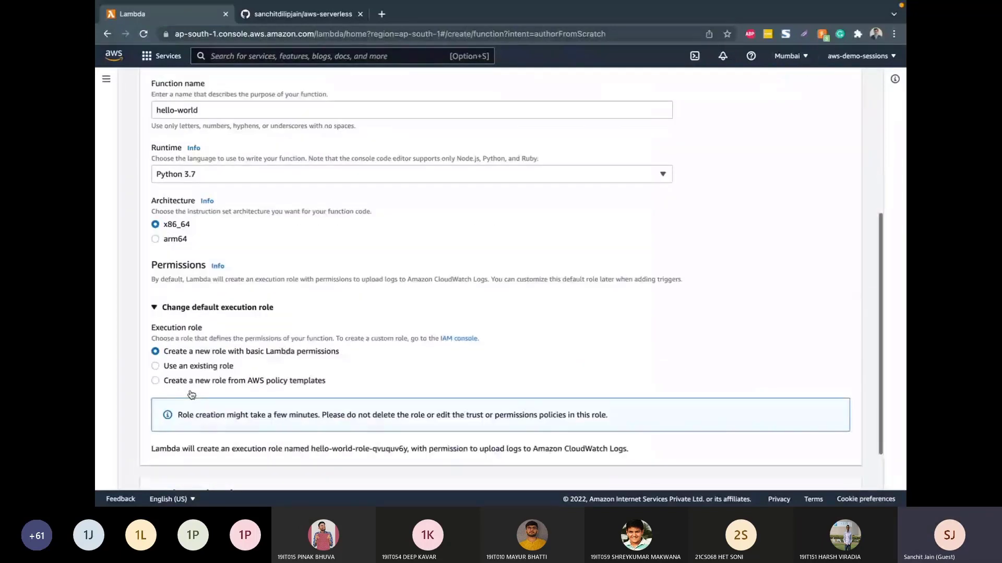
{"action": "scroll", "coordinate": [204, 320], "scroll_direction": "down", "scroll_amount": 2}
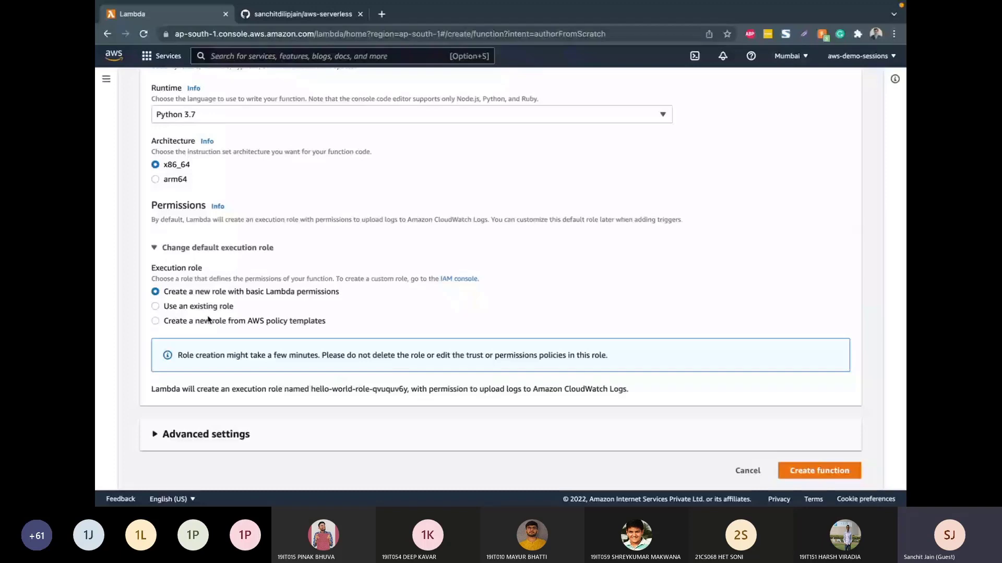
{"action": "key", "text": "ctrl+Left"}
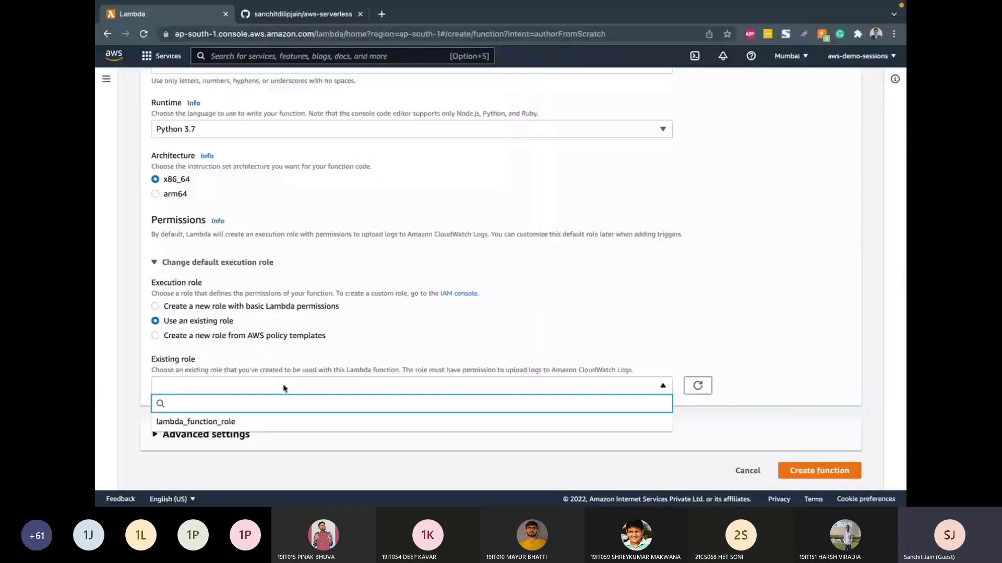
{"action": "left_click", "coordinate": [254, 426]}
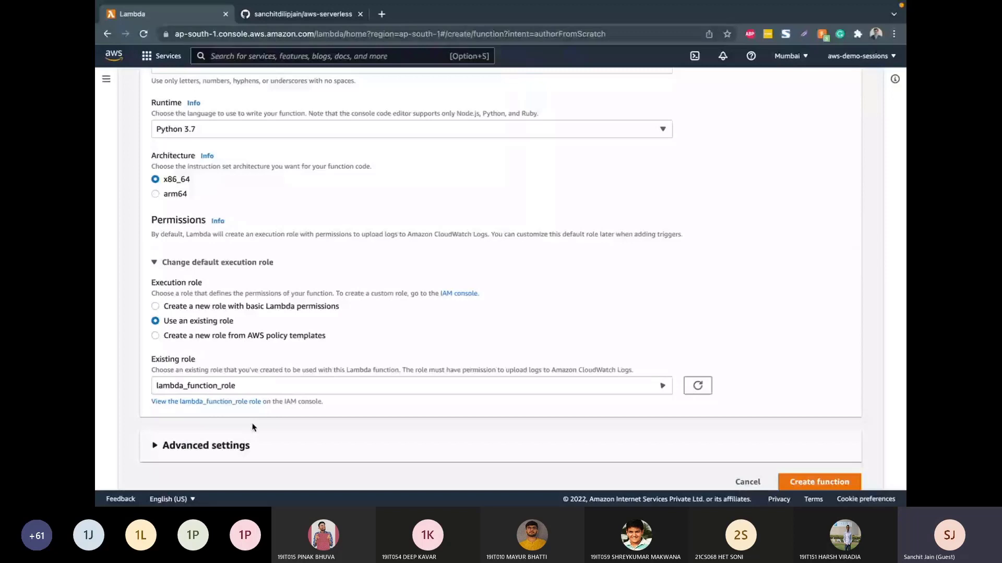
{"action": "scroll", "coordinate": [792, 475], "scroll_direction": "down", "scroll_amount": 1}
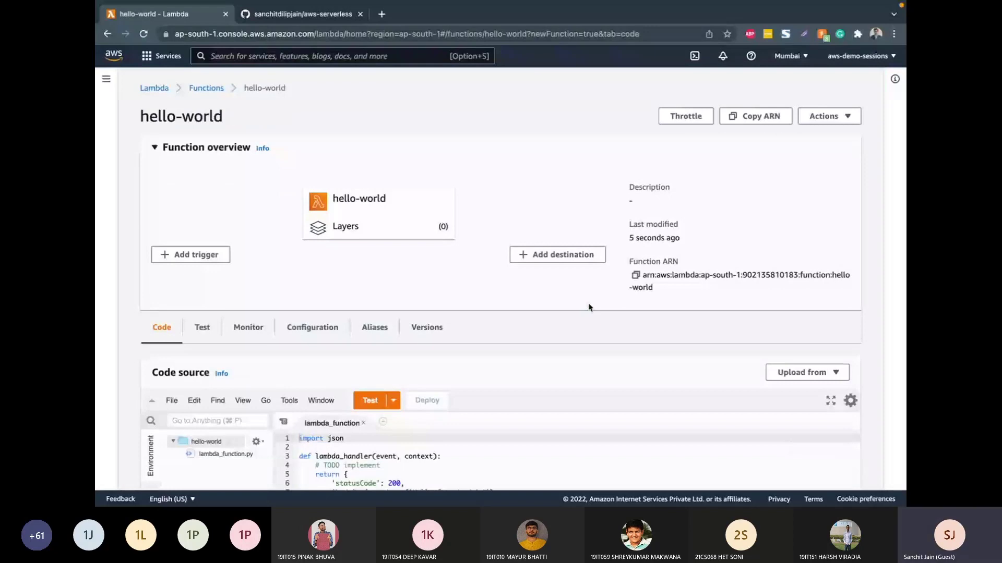
Step: Review the hello-world function's source code and open its general configuration
{"action": "scroll", "coordinate": [588, 307], "scroll_direction": "down", "scroll_amount": 5}
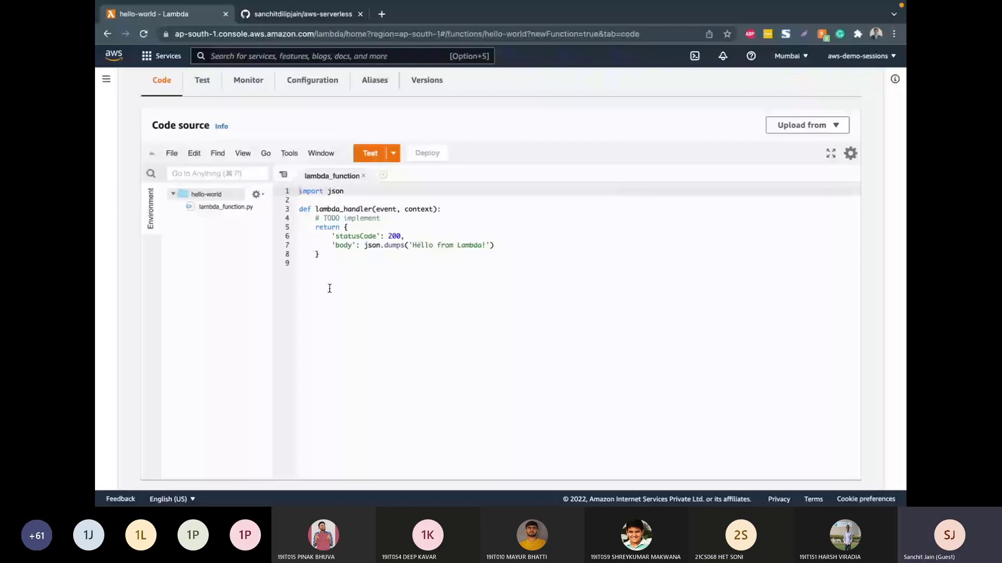
{"action": "scroll", "coordinate": [315, 133], "scroll_direction": "up", "scroll_amount": 1}
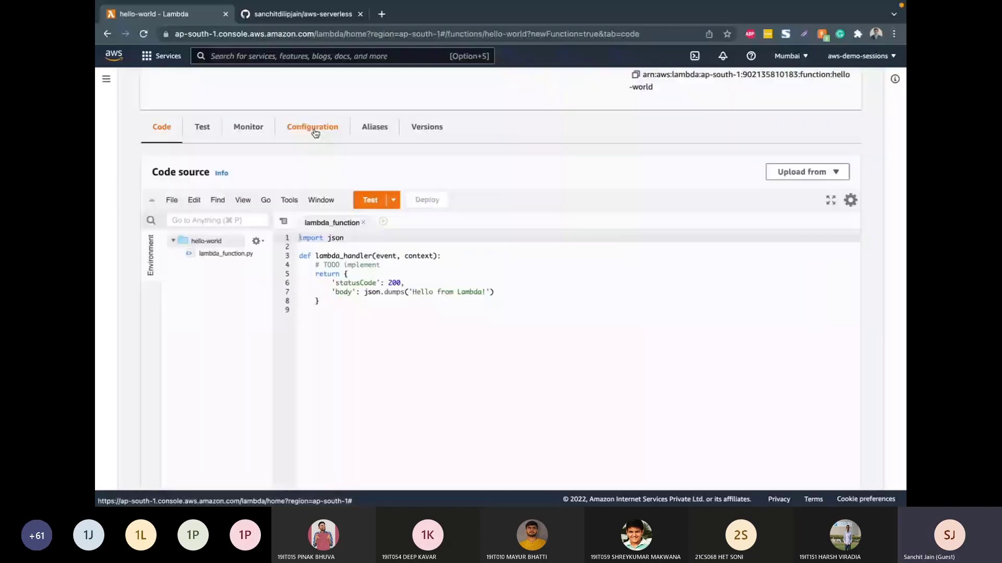
{"action": "left_click", "coordinate": [315, 128]}
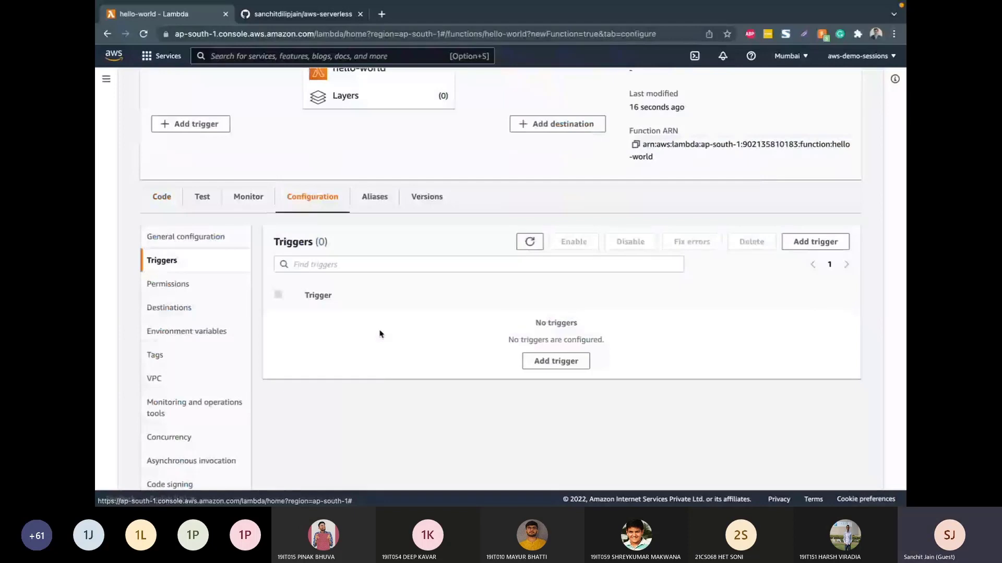
{"action": "scroll", "coordinate": [380, 333], "scroll_direction": "down", "scroll_amount": 1}
{"action": "left_click", "coordinate": [214, 219]}
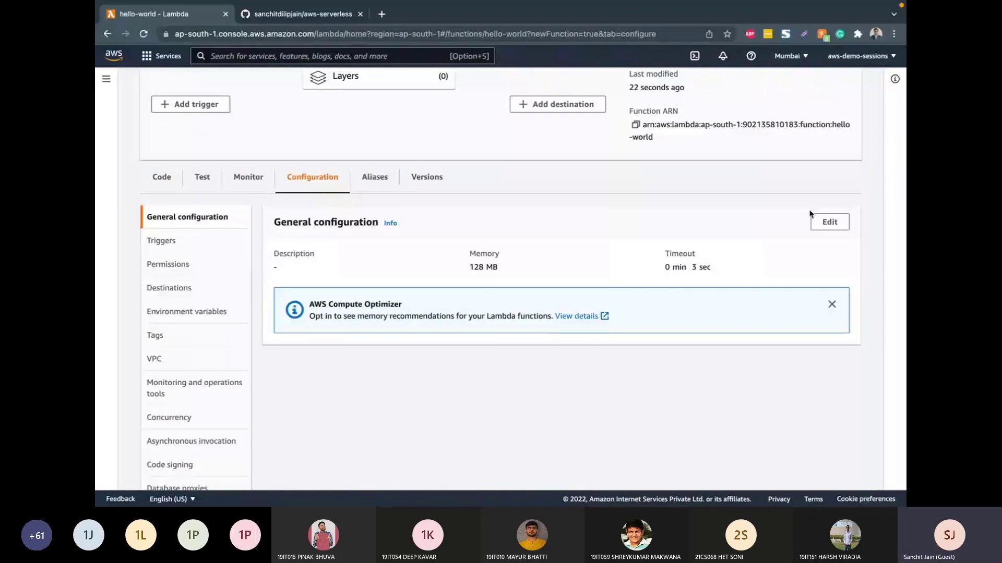
Step: Examine the function's memory and timeout settings and dismiss the AWS Compute Optimizer notice
{"action": "triple_click", "coordinate": [517, 268]}
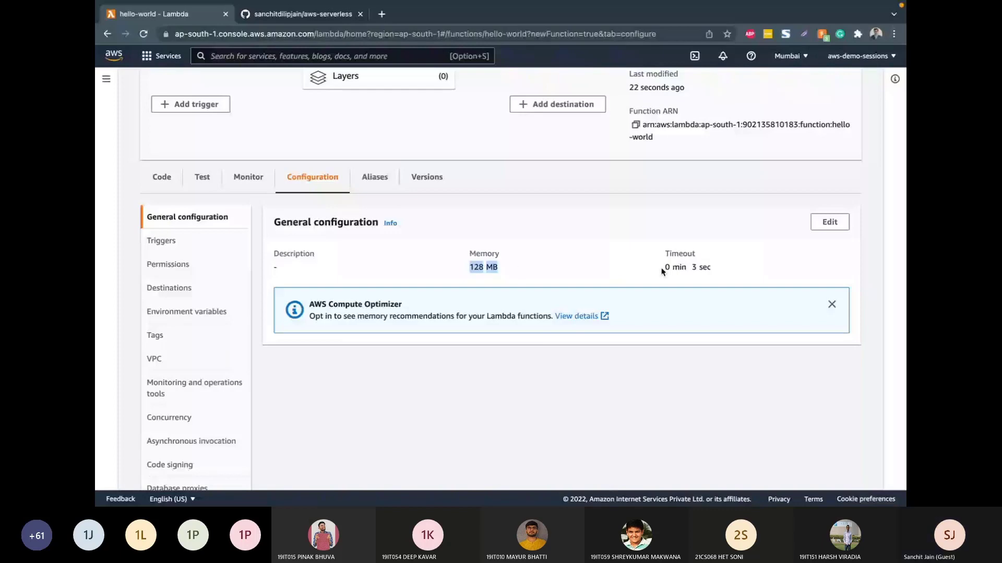
{"action": "left_click_drag", "start_coordinate": [661, 270], "coordinate": [711, 268]}
{"action": "left_click", "coordinate": [832, 304]}
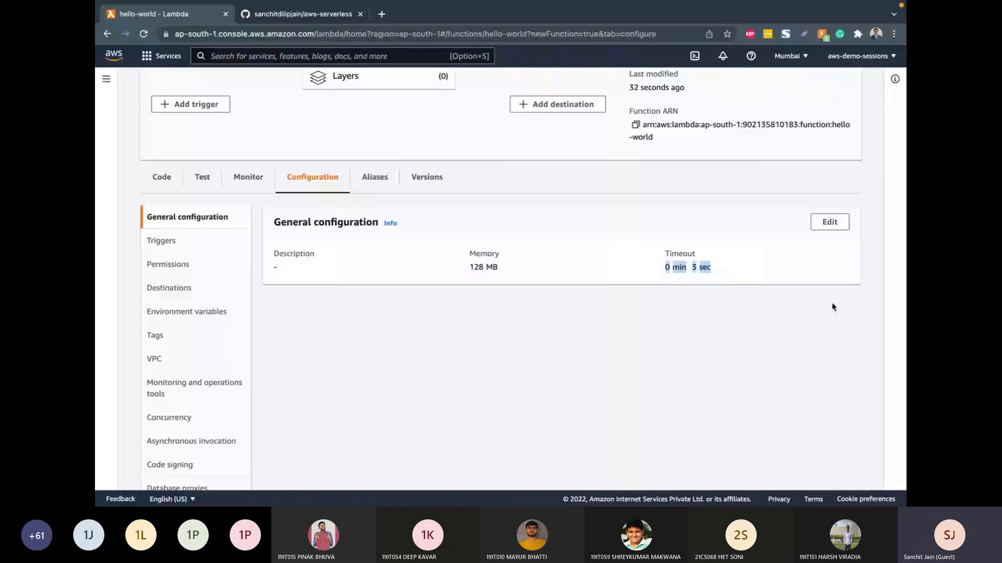
Step: Edit the function's basic settings and set the timeout to 1 min 0 sec
{"action": "left_click", "coordinate": [198, 241]}
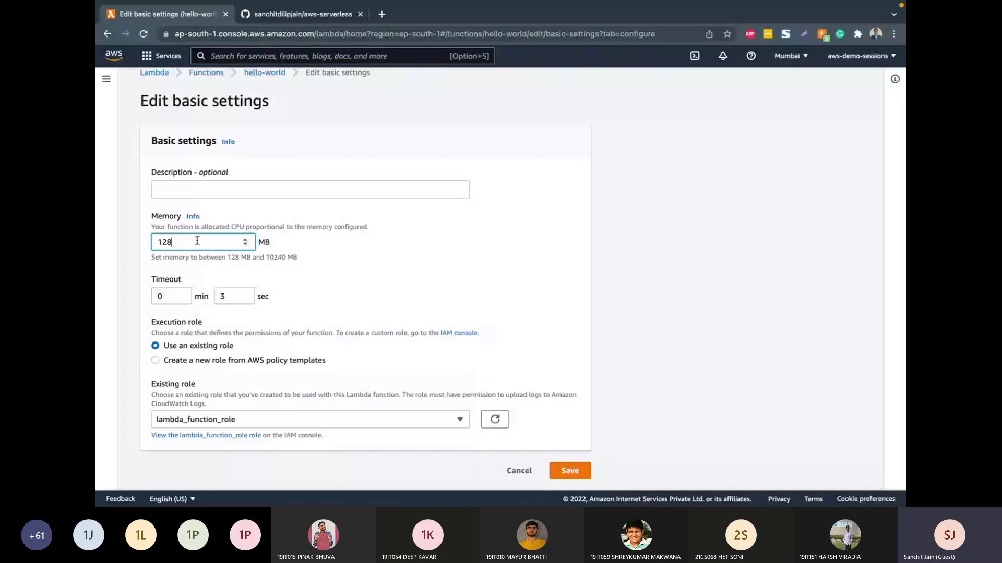
{"action": "key", "text": "Tab"}
{"action": "type", "text": "10"}
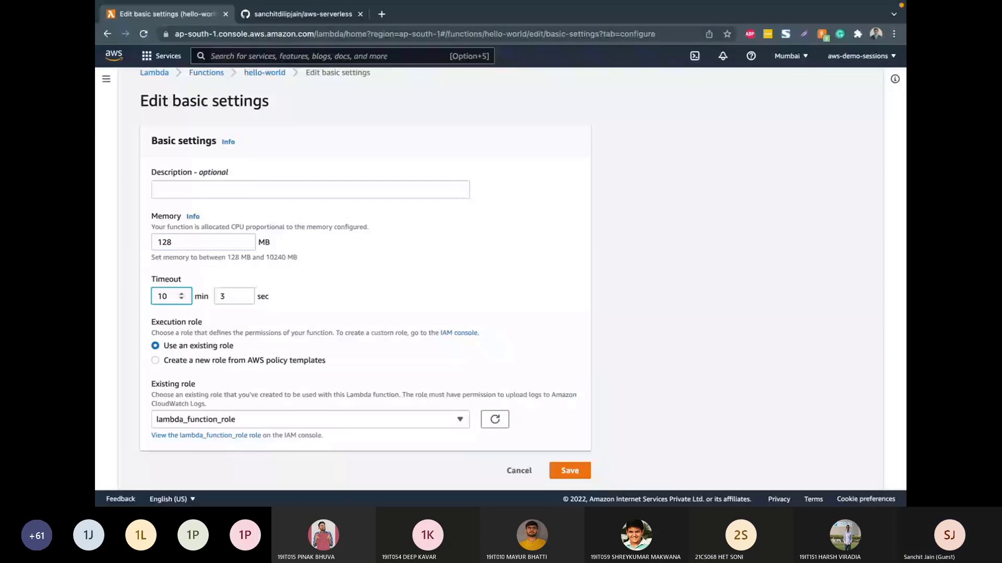
{"action": "key", "text": "BackSpace"}
{"action": "key", "text": "Tab"}
{"action": "type", "text": "0"}
{"action": "left_click", "coordinate": [264, 307]}
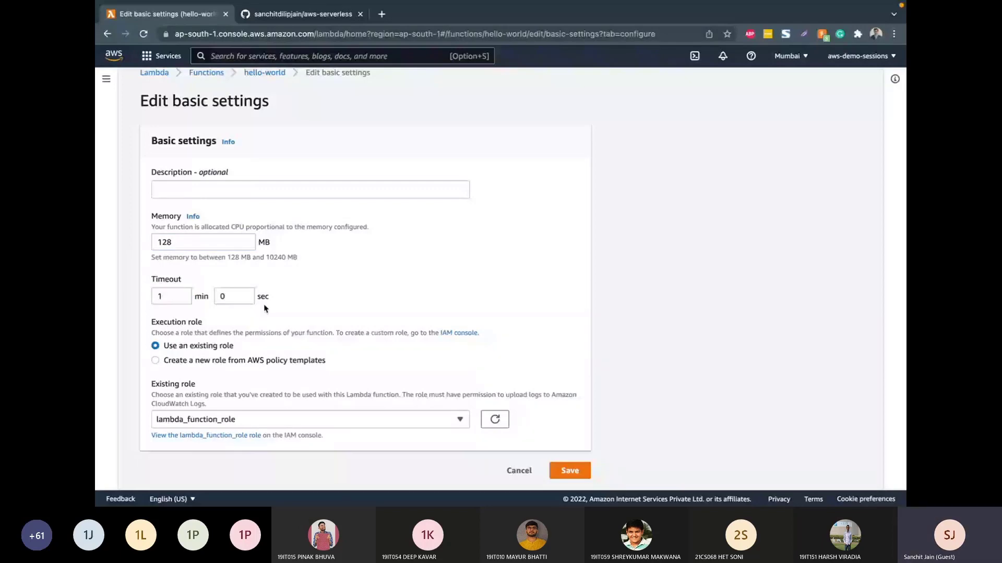
Step: Try a timeout of 16 minutes in the basic settings and set it back to 1 min 0 sec
{"action": "left_click", "coordinate": [180, 295]}
{"action": "type", "text": "6"}
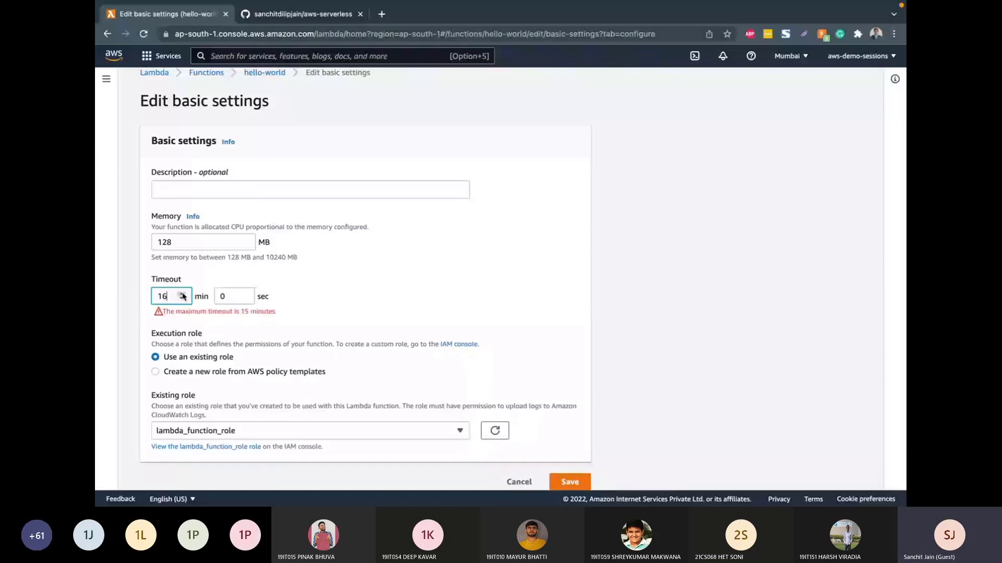
{"action": "left_click", "coordinate": [181, 295]}
{"action": "key", "text": "BackSpace"}
{"action": "key", "text": "BackSpace"}
{"action": "type", "text": "1"}
{"action": "left_click", "coordinate": [242, 302]}
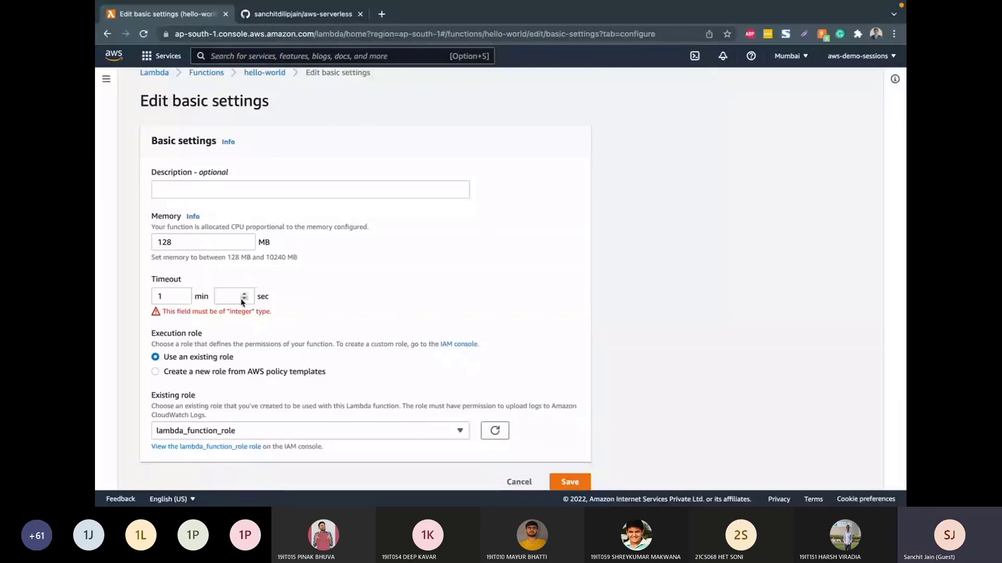
{"action": "type", "text": "0"}
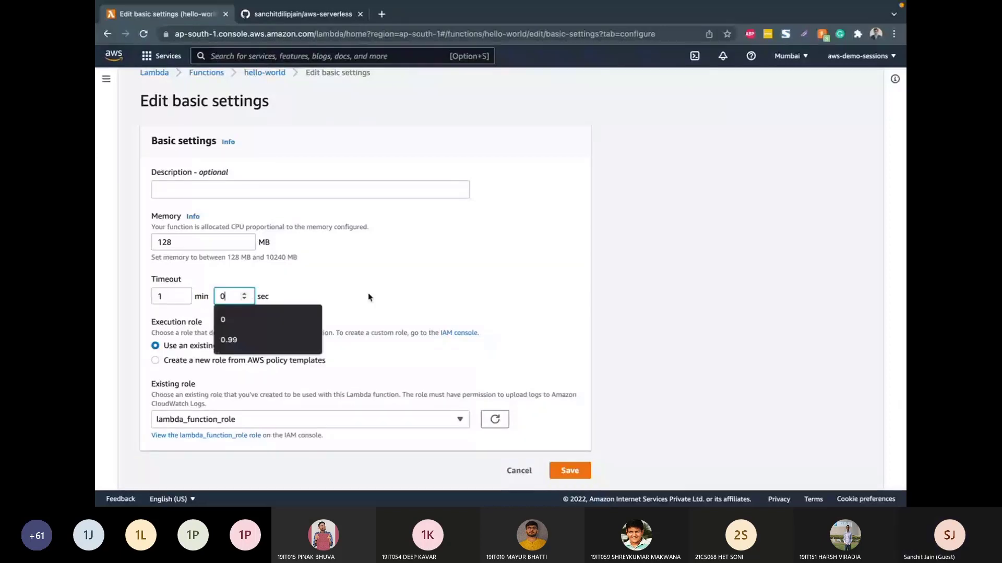
{"action": "left_click", "coordinate": [368, 297]}
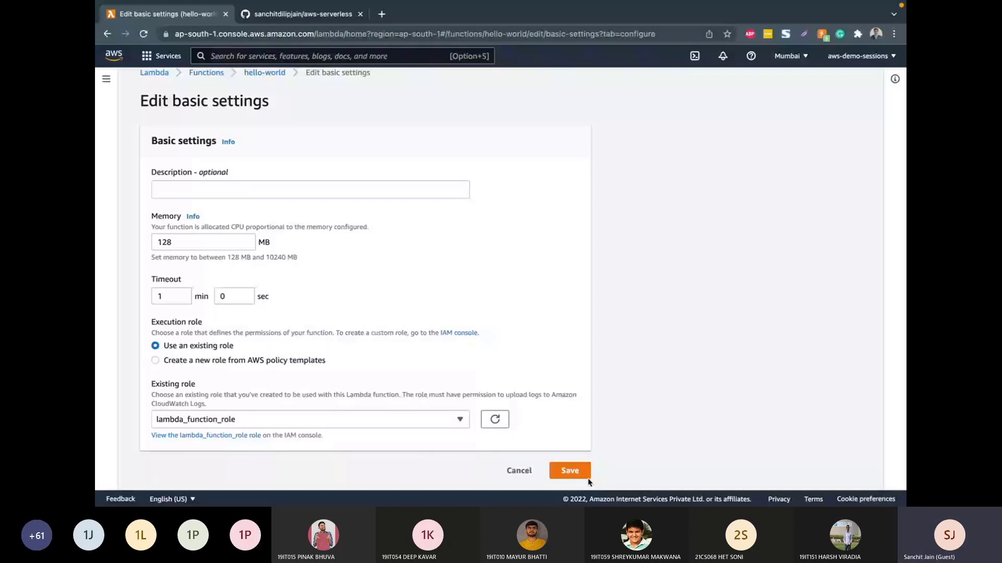
Step: Save the function's basic settings and open its source code
{"action": "left_click", "coordinate": [584, 475]}
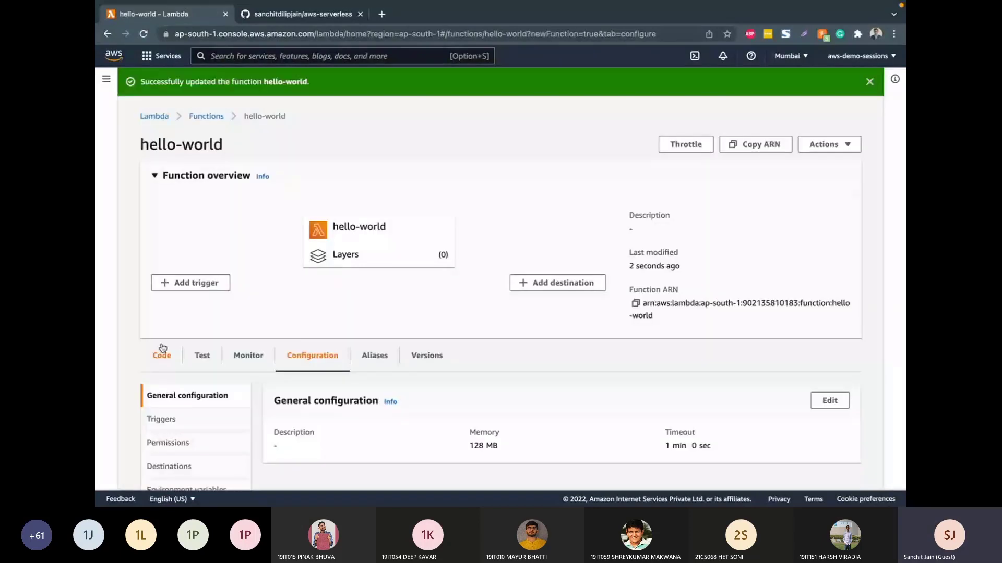
{"action": "scroll", "coordinate": [490, 349], "scroll_direction": "down", "scroll_amount": 4}
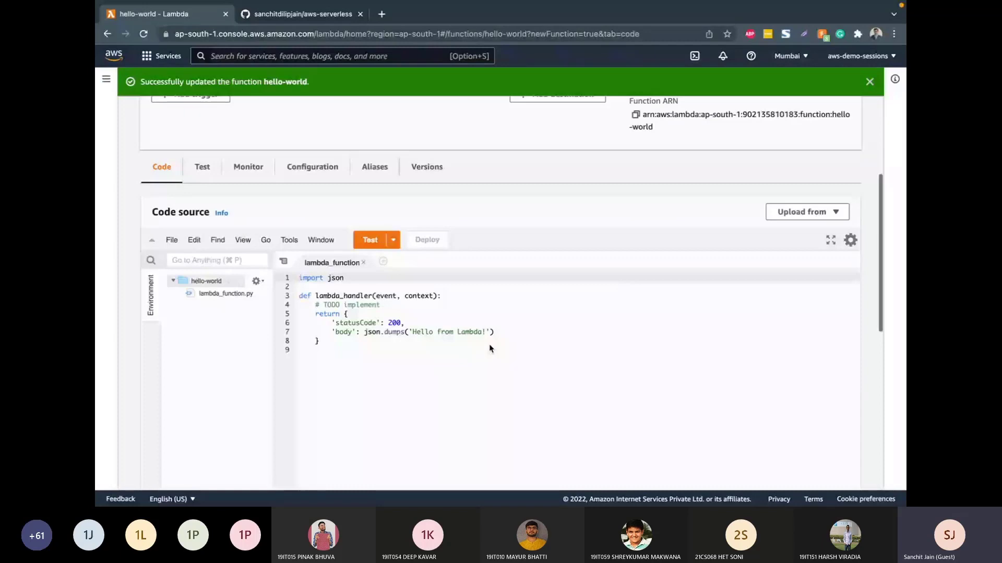
{"action": "scroll", "coordinate": [490, 349], "scroll_direction": "down", "scroll_amount": 1}
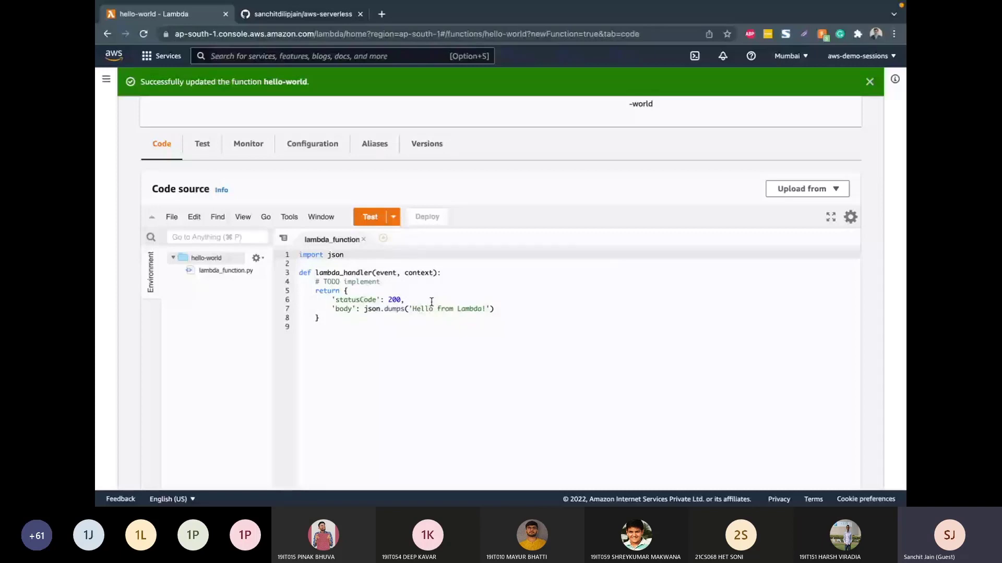
Step: Create a test event named sample-demo-event from the hello-world template, keeping the template's JSON payload
{"action": "left_click", "coordinate": [373, 222]}
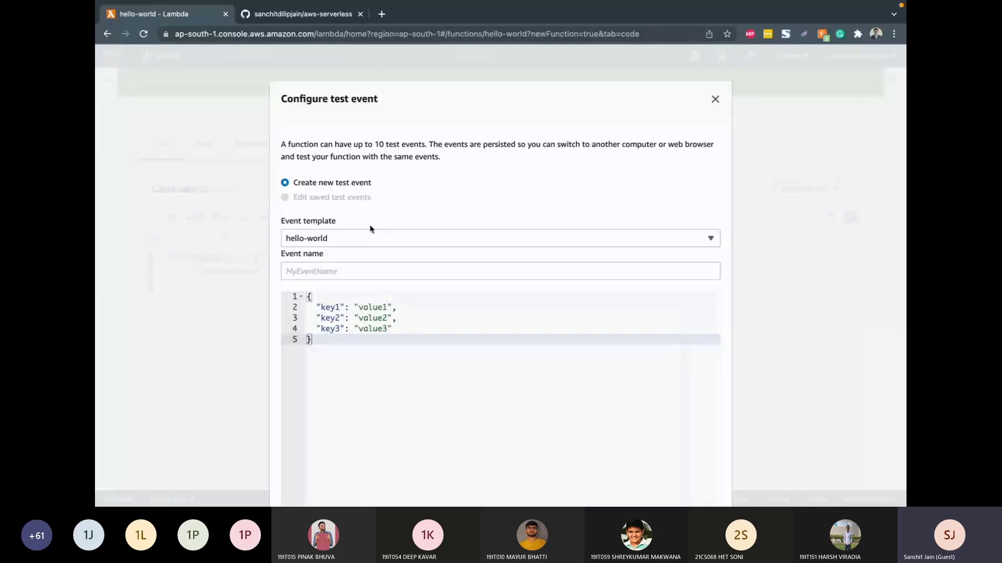
{"action": "left_click", "coordinate": [348, 268]}
{"action": "type", "text": "samp"}
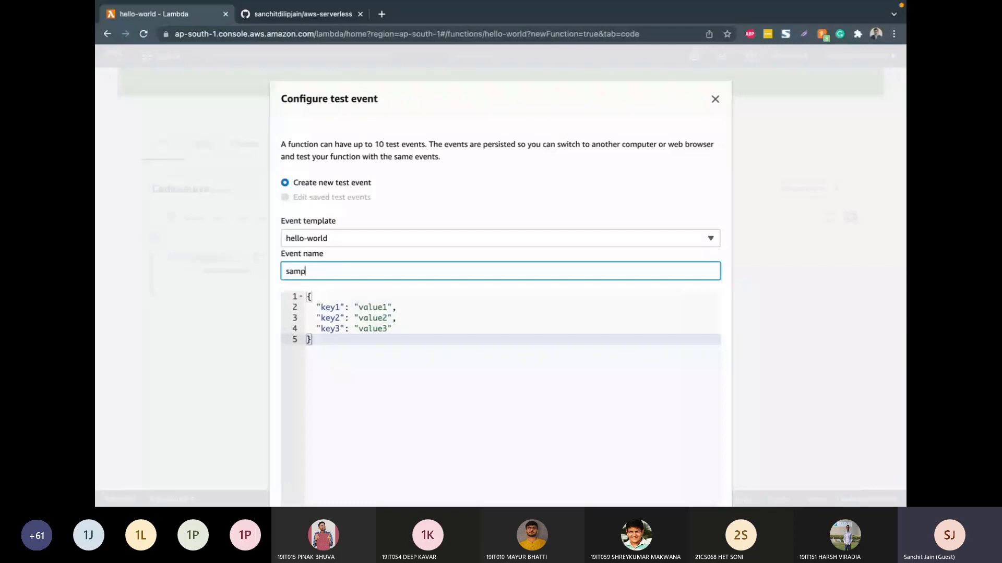
{"action": "type", "text": "le-demo-event"}
{"action": "scroll", "coordinate": [513, 340], "scroll_direction": "down", "scroll_amount": 3}
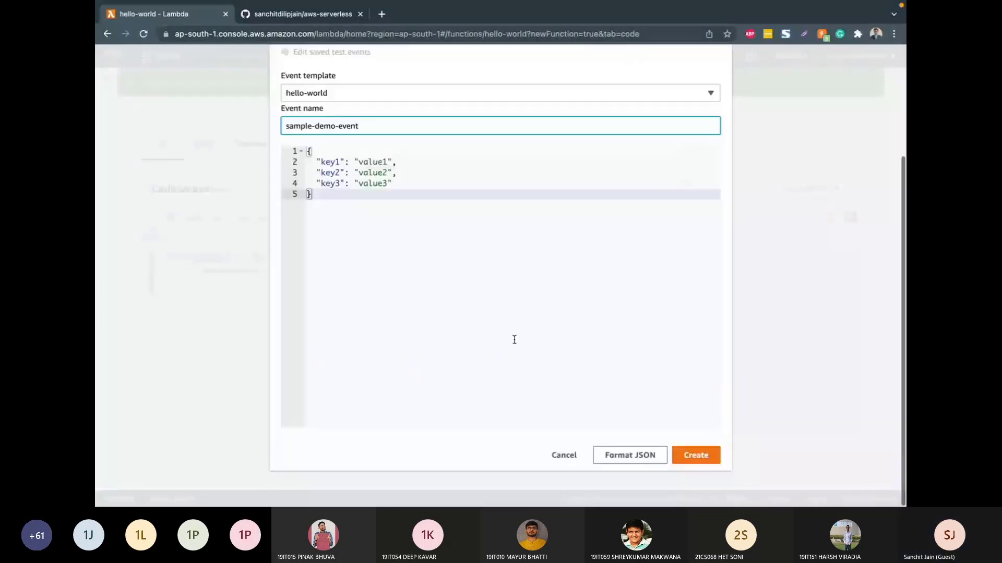
{"action": "left_click", "coordinate": [685, 456]}
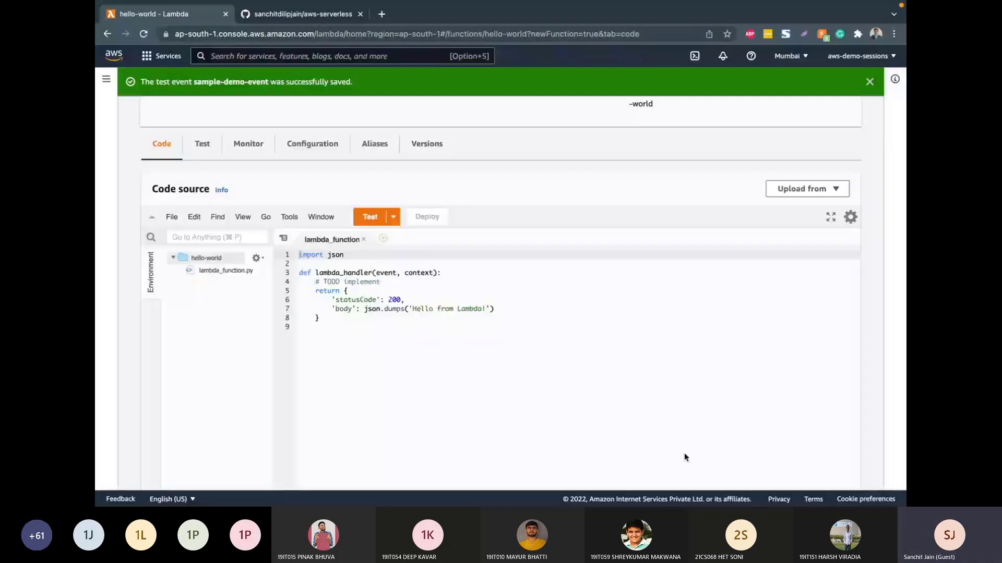
Step: Run the function with the saved sample-demo-event and compare the execution results with the source code
{"action": "left_click", "coordinate": [393, 217]}
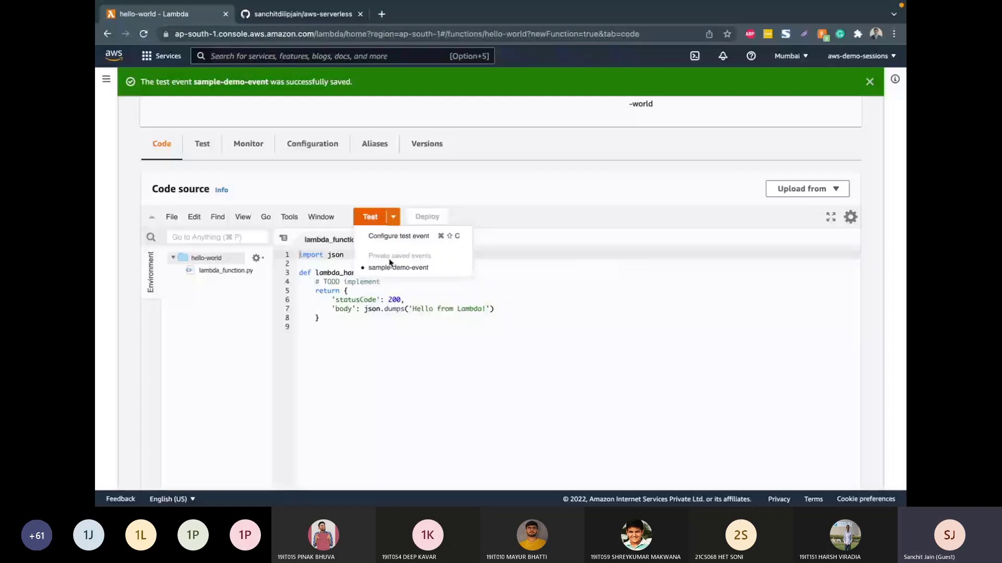
{"action": "left_click", "coordinate": [391, 266]}
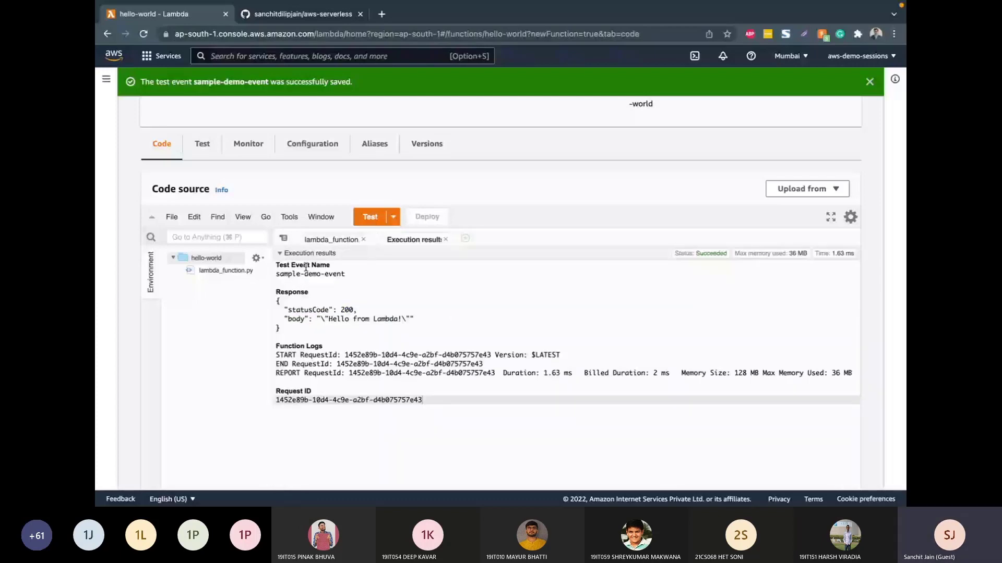
{"action": "left_click", "coordinate": [321, 243]}
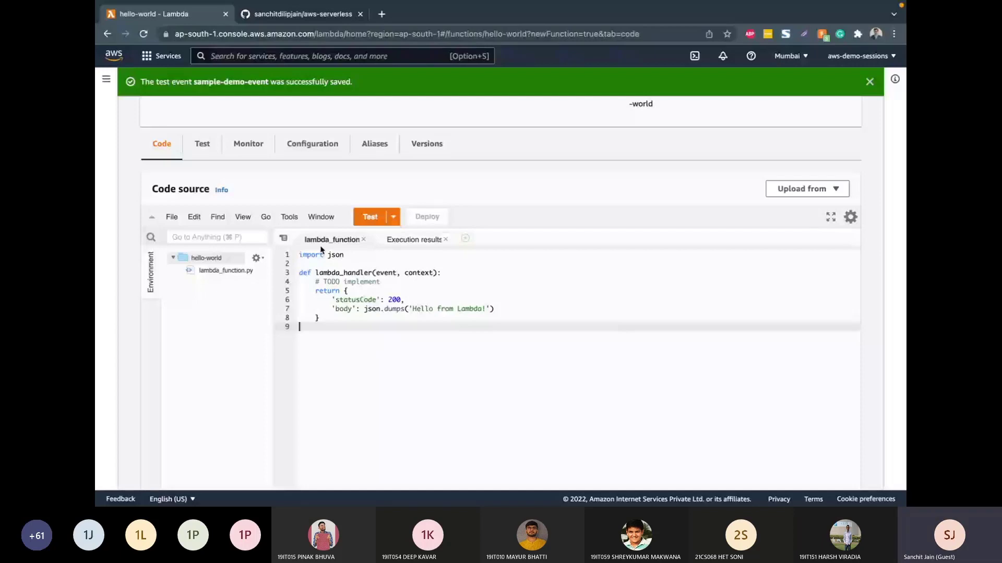
{"action": "left_click", "coordinate": [414, 239]}
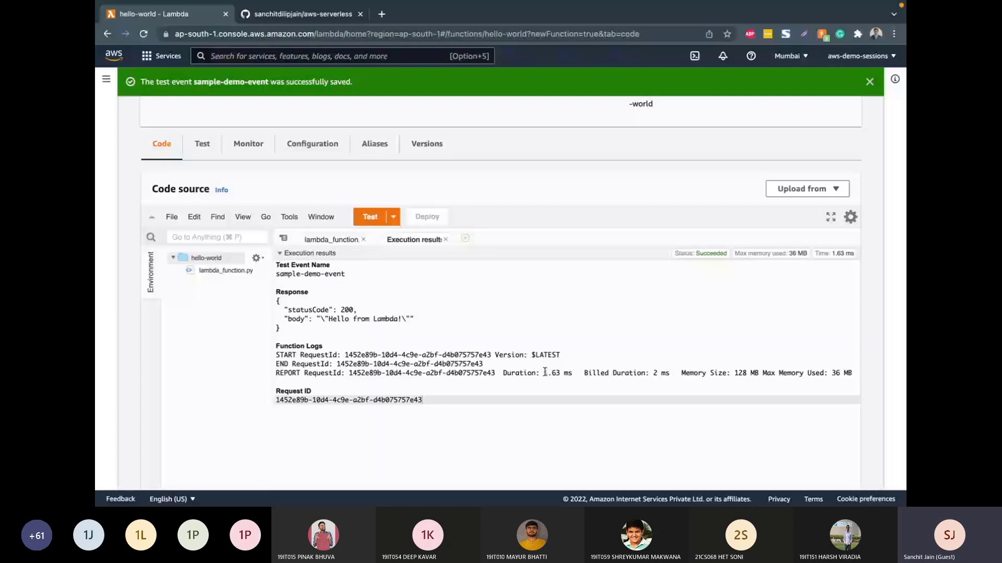
Step: Examine the response, duration, billed duration and memory size in the execution results, and close the results
{"action": "left_click_drag", "start_coordinate": [545, 373], "coordinate": [572, 372]}
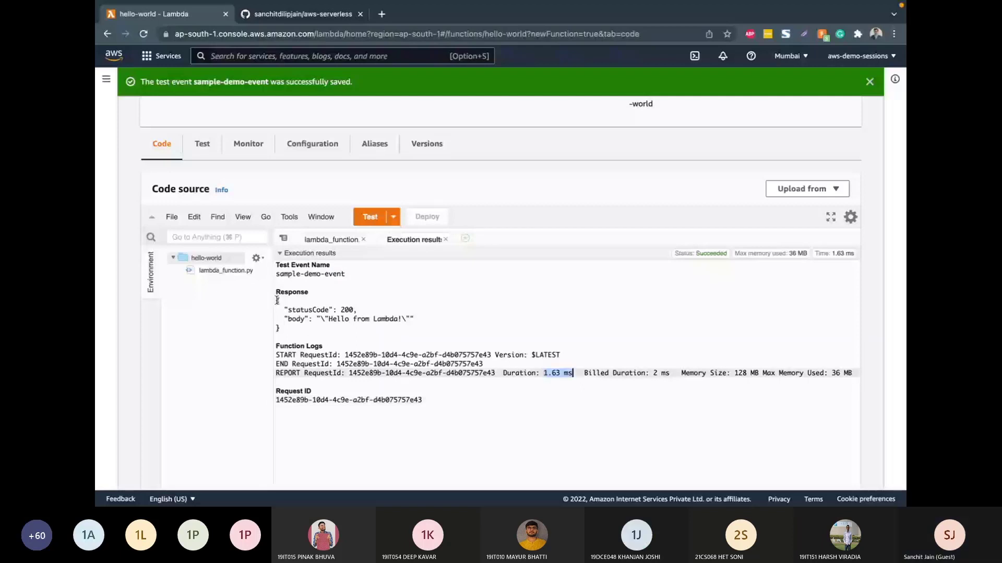
{"action": "left_click_drag", "start_coordinate": [276, 301], "coordinate": [285, 330]}
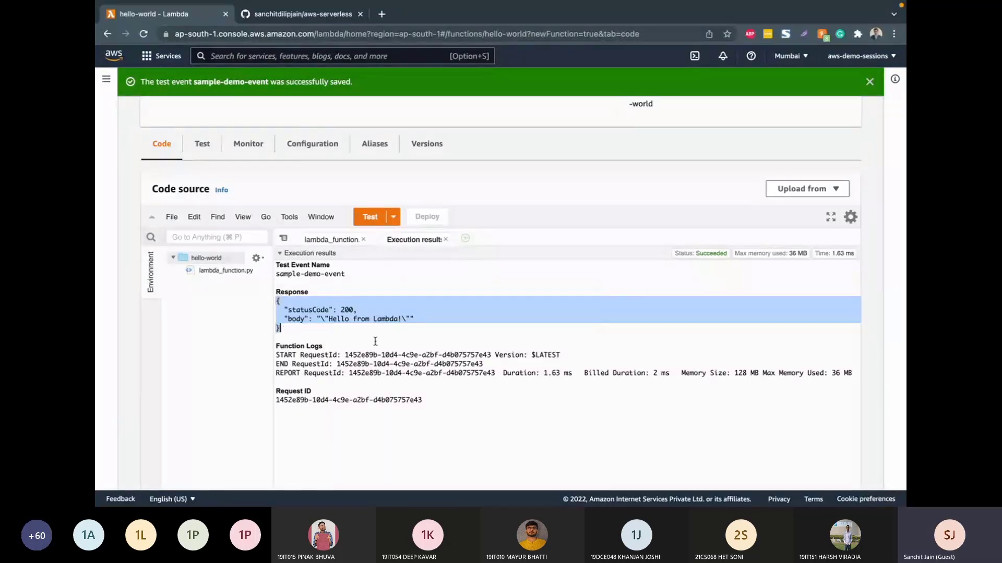
{"action": "left_click_drag", "start_coordinate": [503, 373], "coordinate": [642, 372]}
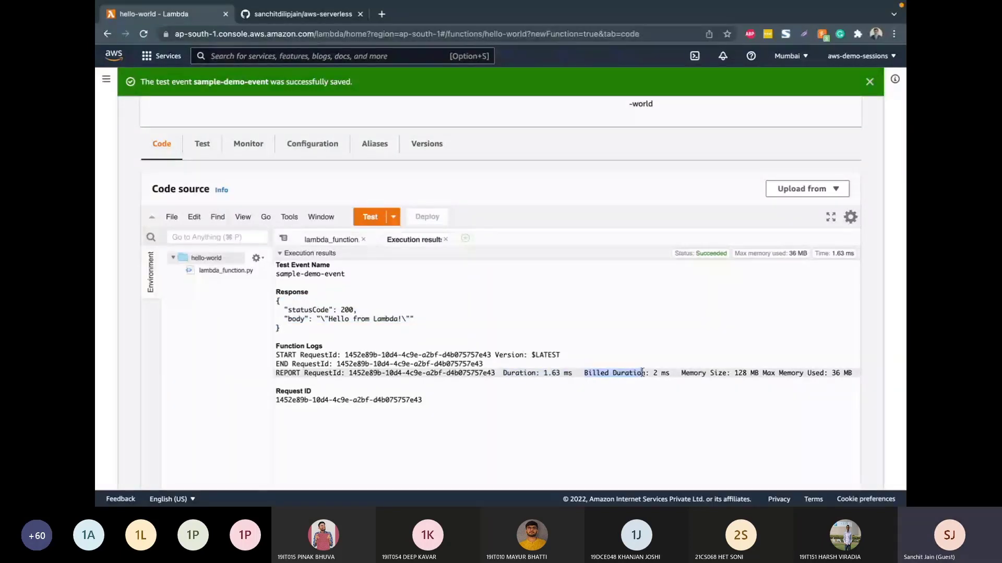
{"action": "mouse_move", "coordinate": [642, 372]}
{"action": "left_mouse_down"}
{"action": "mouse_move", "coordinate": [673, 371]}
{"action": "mouse_move", "coordinate": [653, 372]}
{"action": "left_mouse_up"}
{"action": "left_click", "coordinate": [671, 372]}
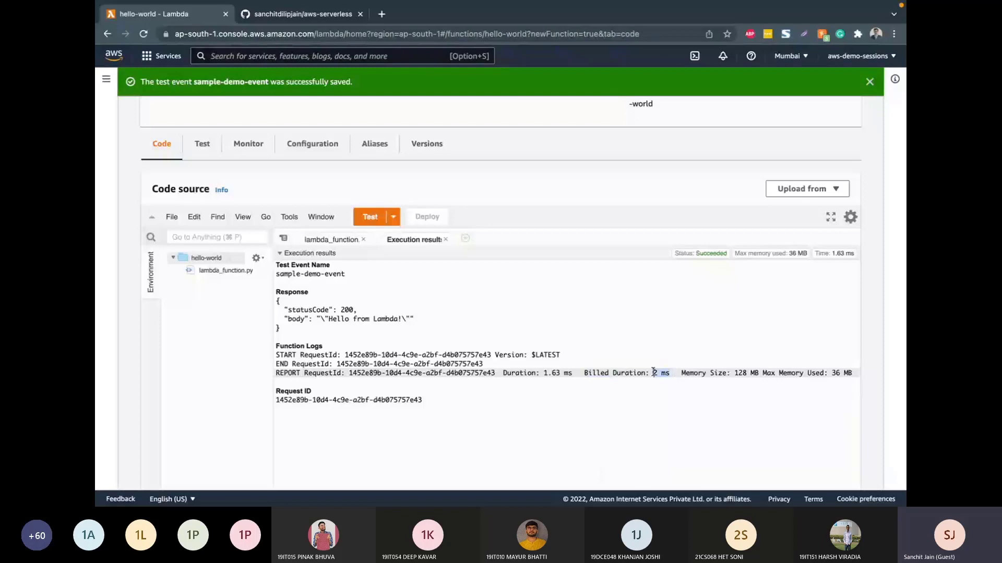
{"action": "scroll", "coordinate": [652, 372], "scroll_direction": "right", "scroll_amount": 1}
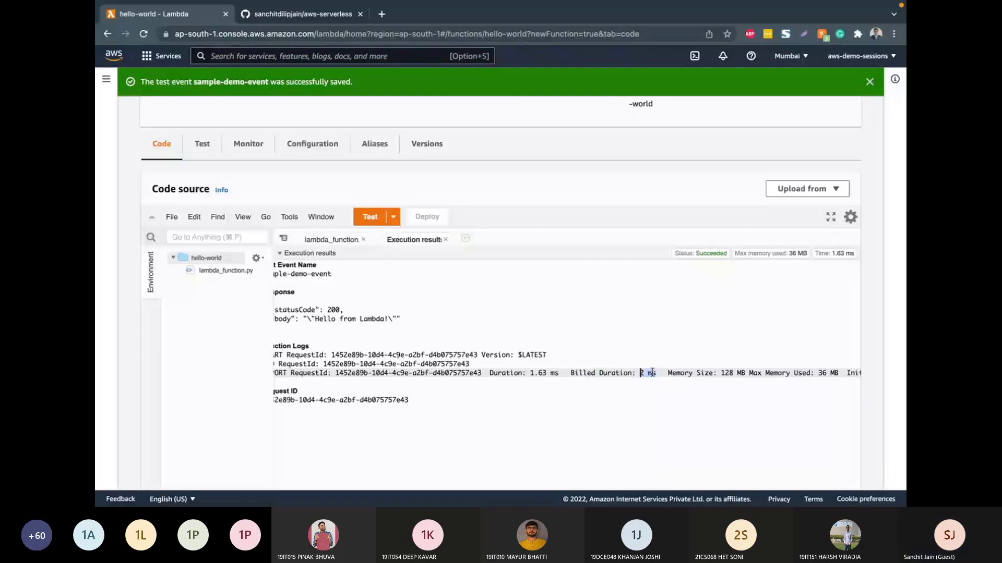
{"action": "scroll", "coordinate": [652, 372], "scroll_direction": "right", "scroll_amount": 3}
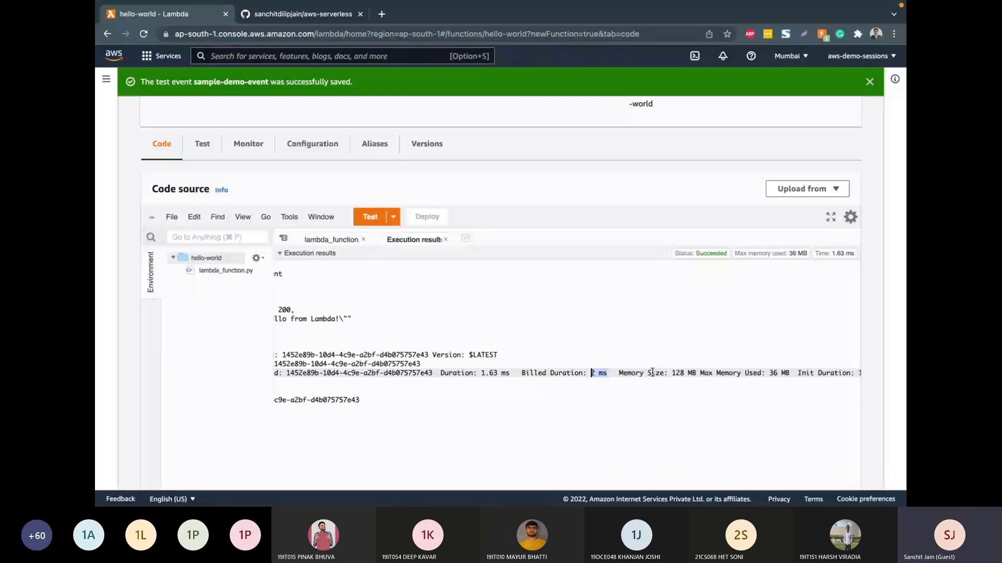
{"action": "scroll", "coordinate": [652, 372], "scroll_direction": "right", "scroll_amount": 2}
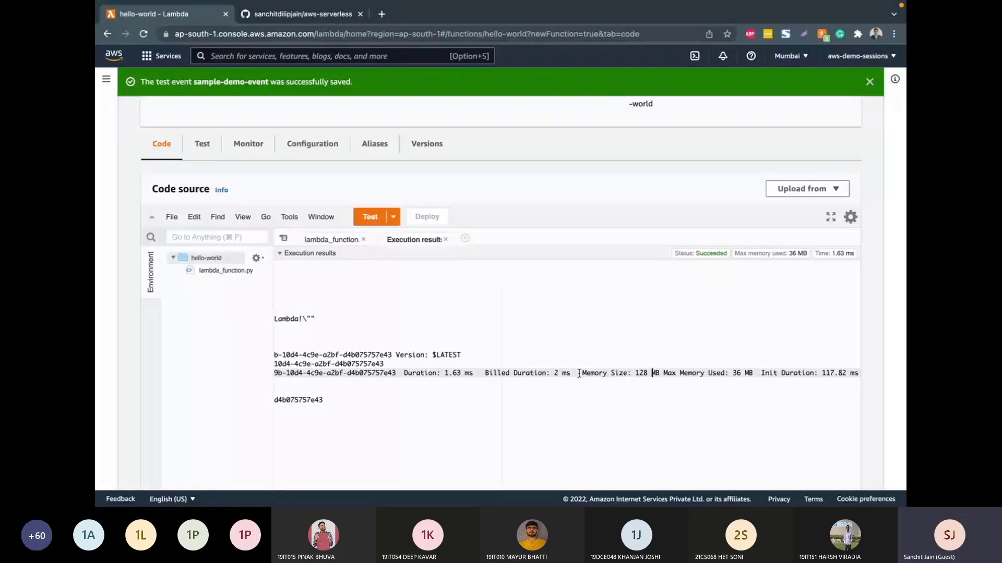
{"action": "left_click_drag", "start_coordinate": [583, 373], "coordinate": [660, 371]}
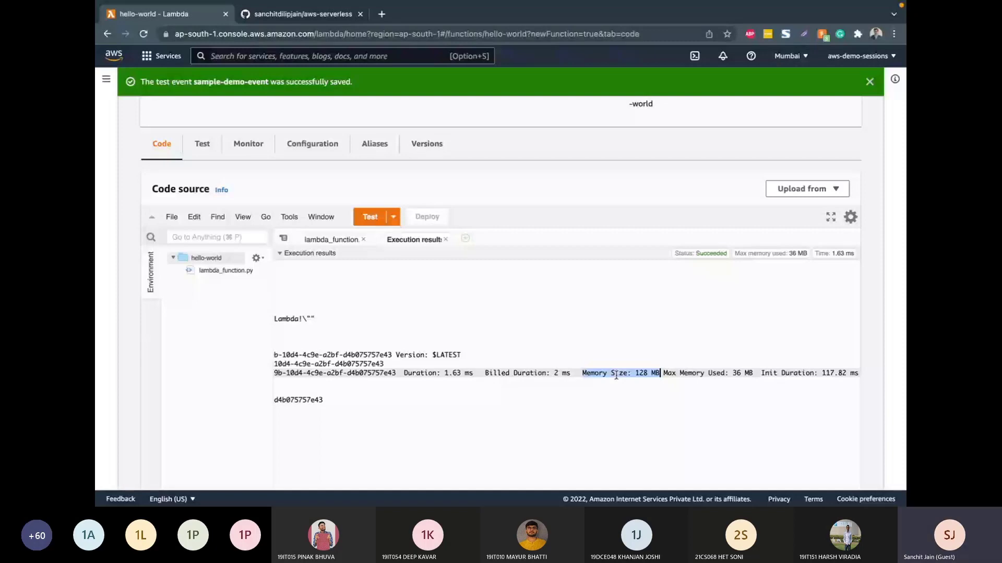
{"action": "left_click", "coordinate": [445, 239]}
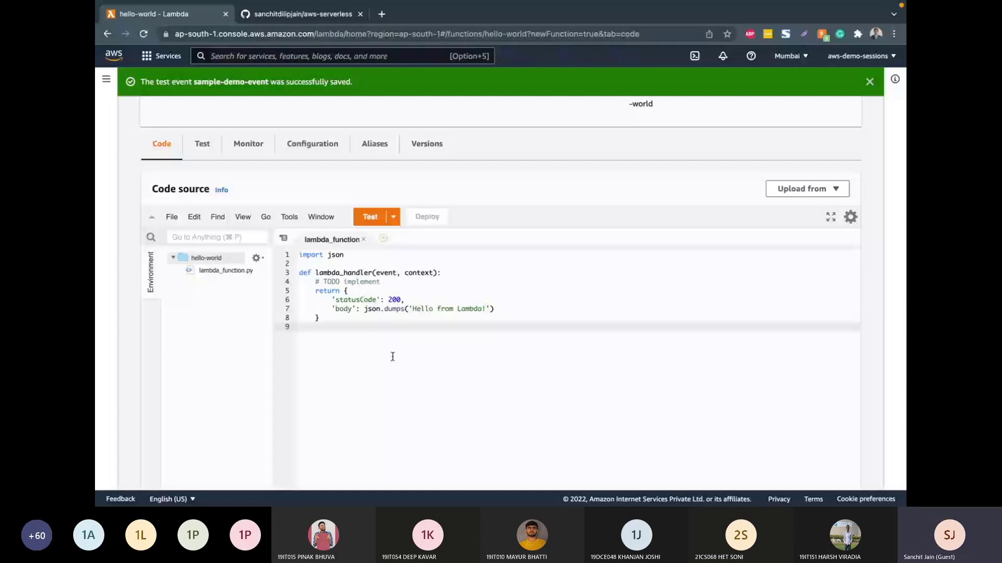
Step: Replace the function's code with the contents of lambda.py from the aws-serverless GitHub repository and deploy it
{"action": "left_click", "coordinate": [301, 16]}
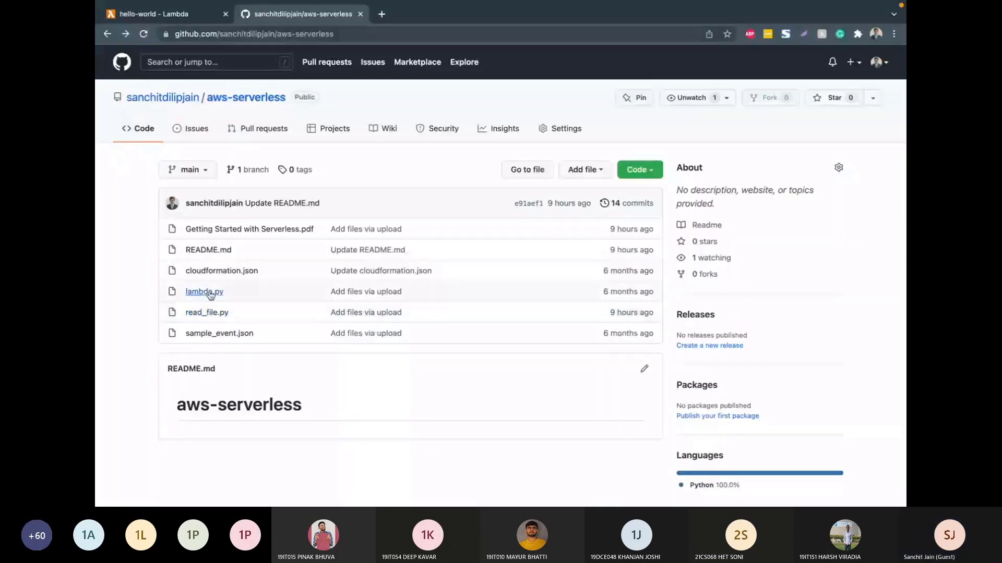
{"action": "left_click", "coordinate": [210, 296]}
{"action": "left_click_drag", "start_coordinate": [193, 187], "coordinate": [207, 299]}
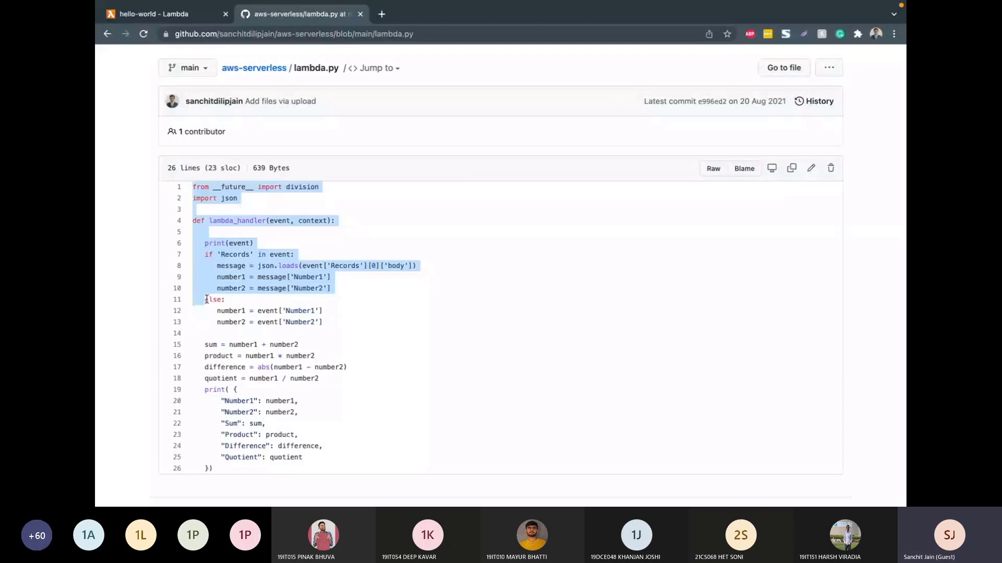
{"action": "key", "text": "ctrl+shift+Tab"}
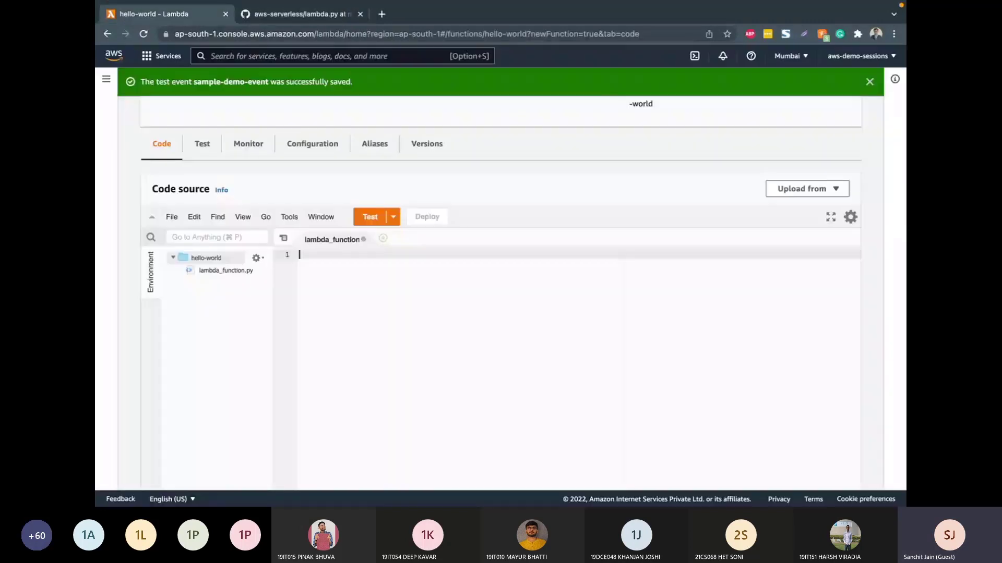
{"action": "key", "text": "super+v"}
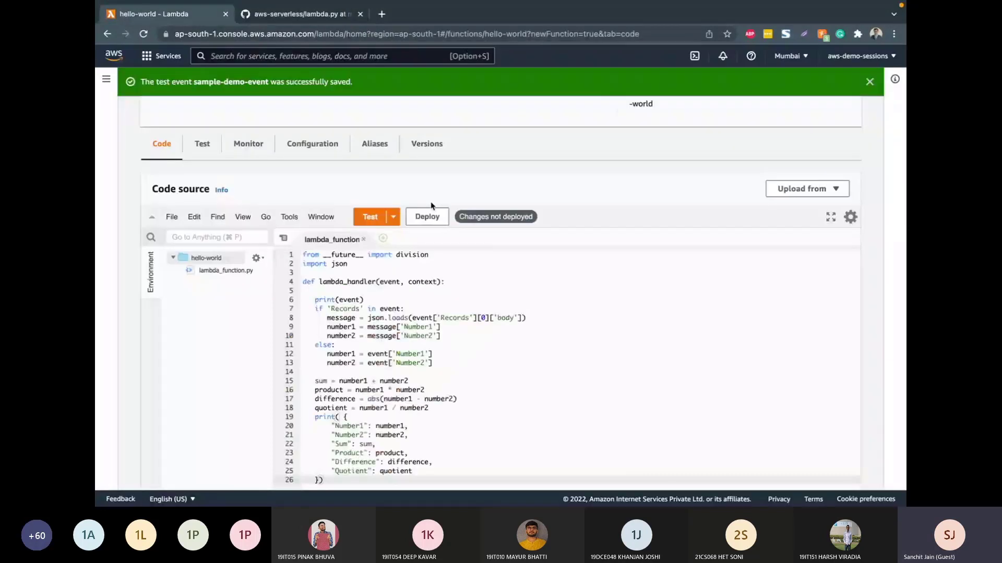
{"action": "left_click", "coordinate": [427, 215]}
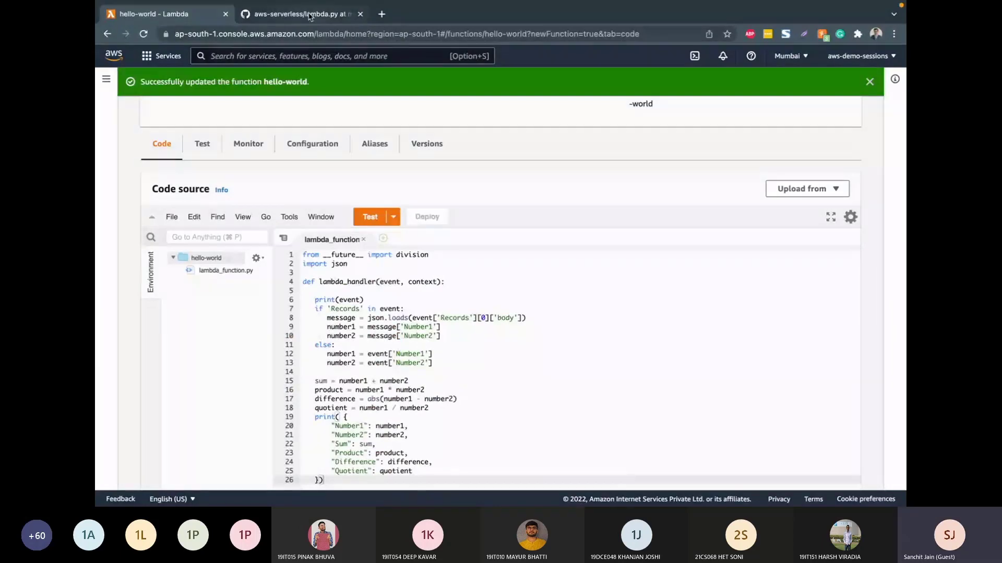
Step: Copy the JSON { "Number1": 10, "Number2": 20 } from sample_event.json in the aws-serverless GitHub repository
{"action": "left_click", "coordinate": [309, 16]}
{"action": "left_click", "coordinate": [258, 70]}
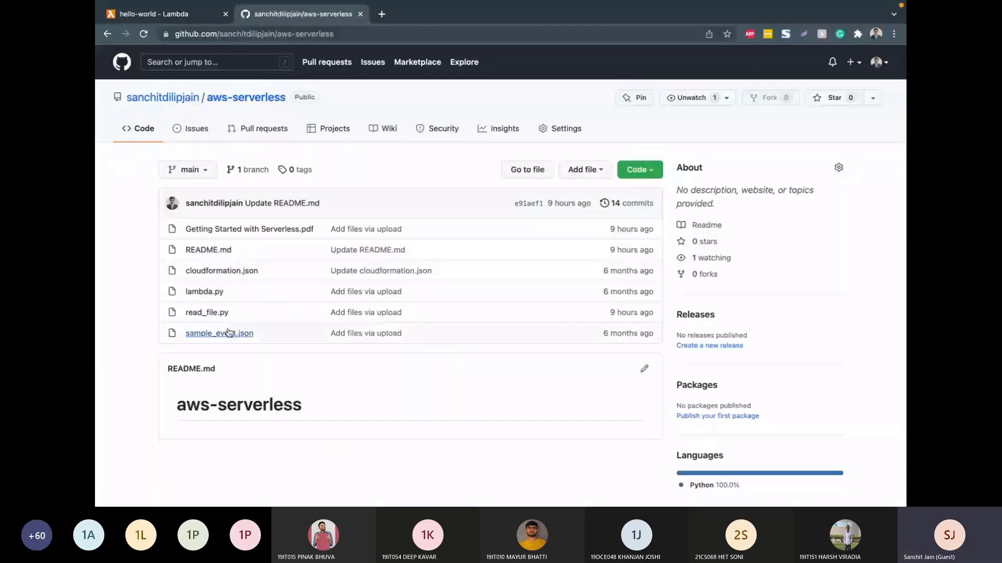
{"action": "left_click", "coordinate": [229, 333]}
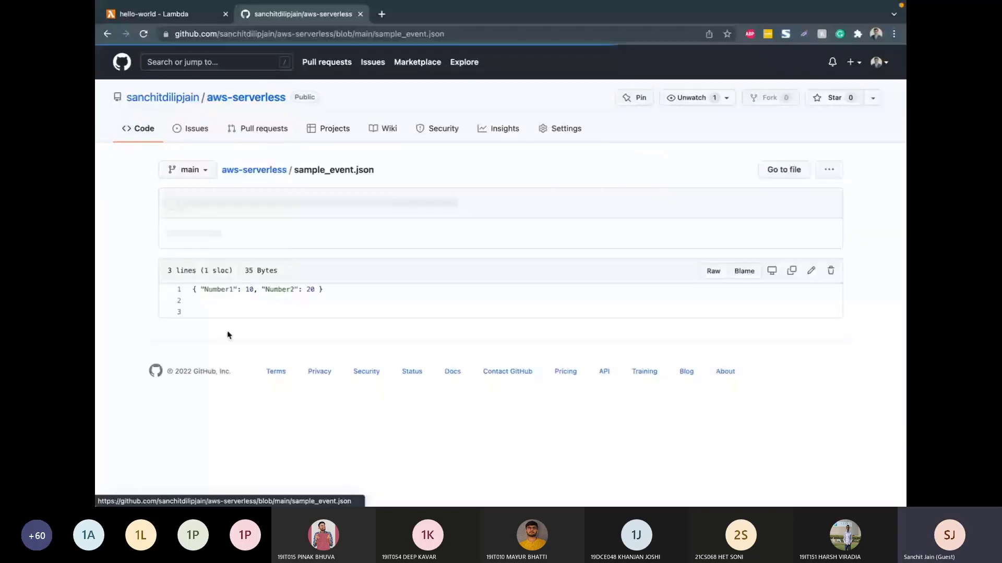
{"action": "left_click_drag", "start_coordinate": [191, 289], "coordinate": [330, 289]}
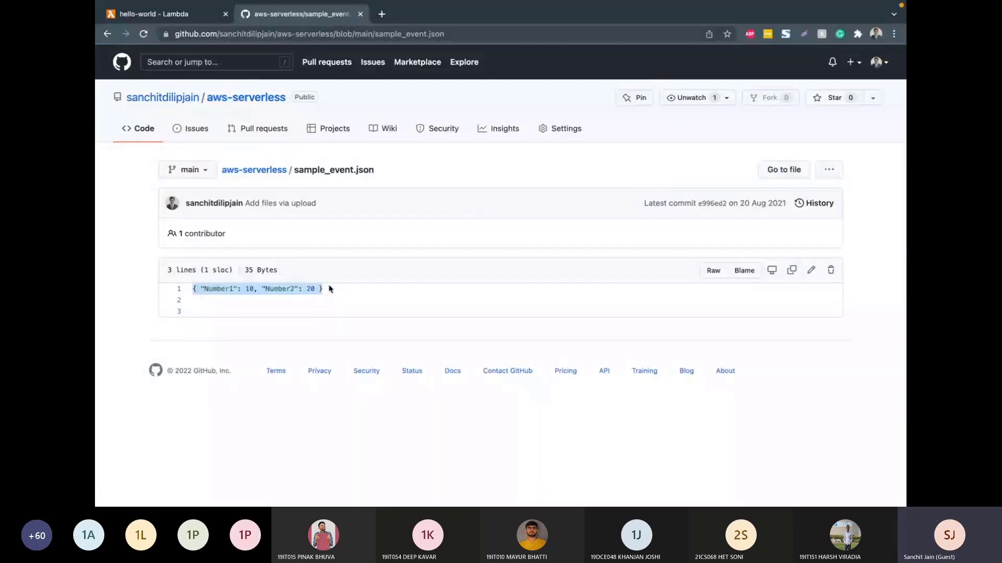
{"action": "left_click", "coordinate": [186, 9]}
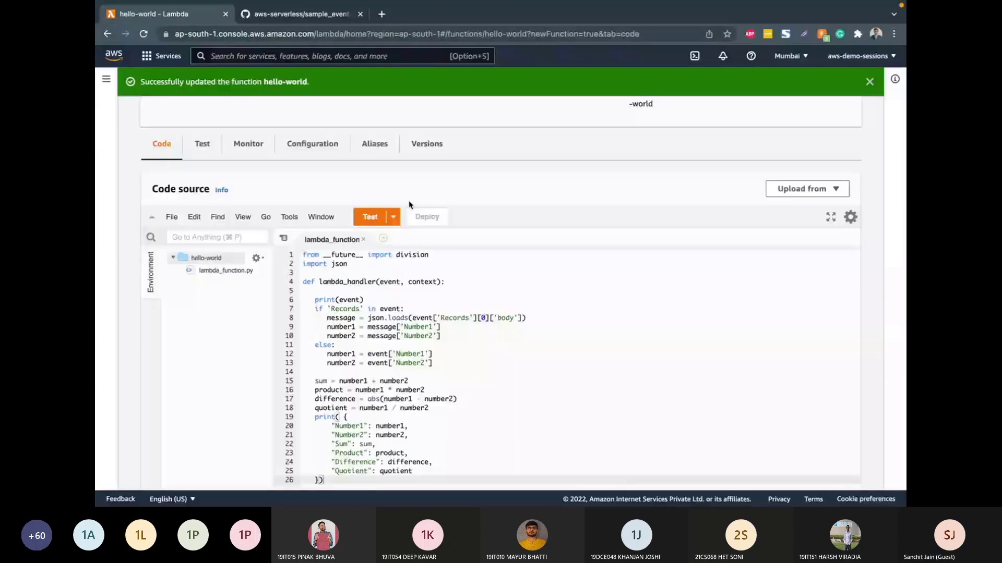
{"action": "left_click", "coordinate": [393, 216]}
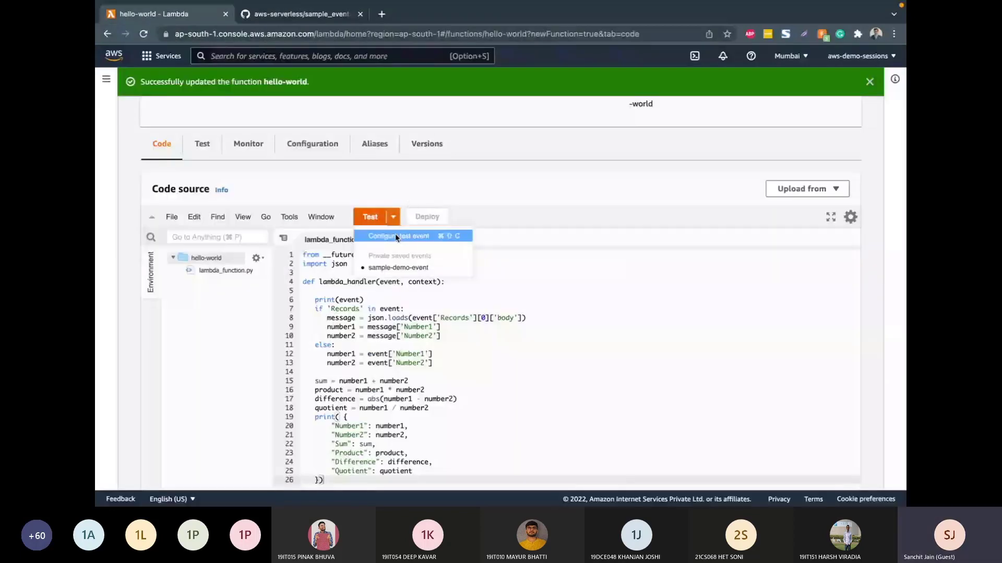
{"action": "left_click", "coordinate": [396, 238]}
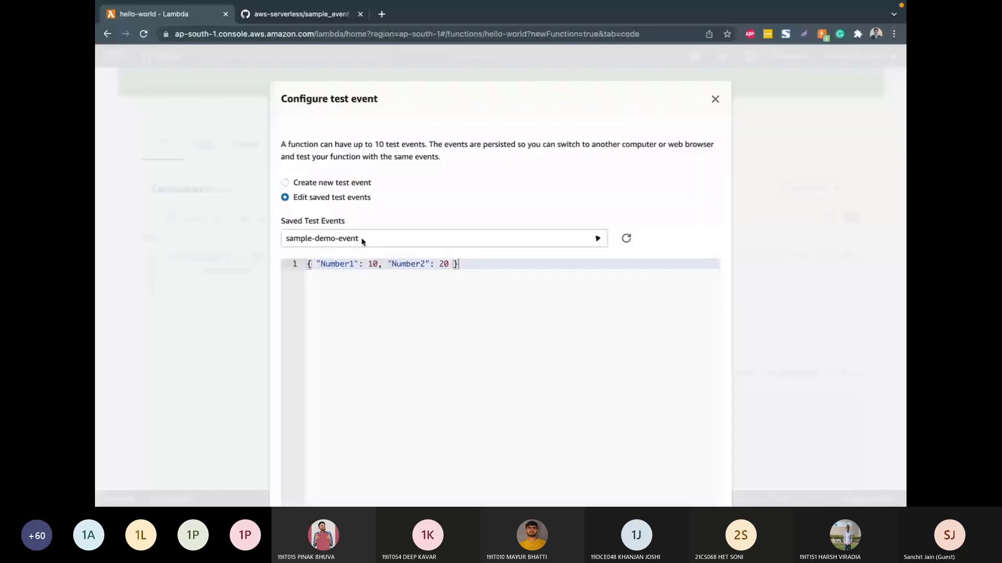
{"action": "left_click", "coordinate": [339, 183]}
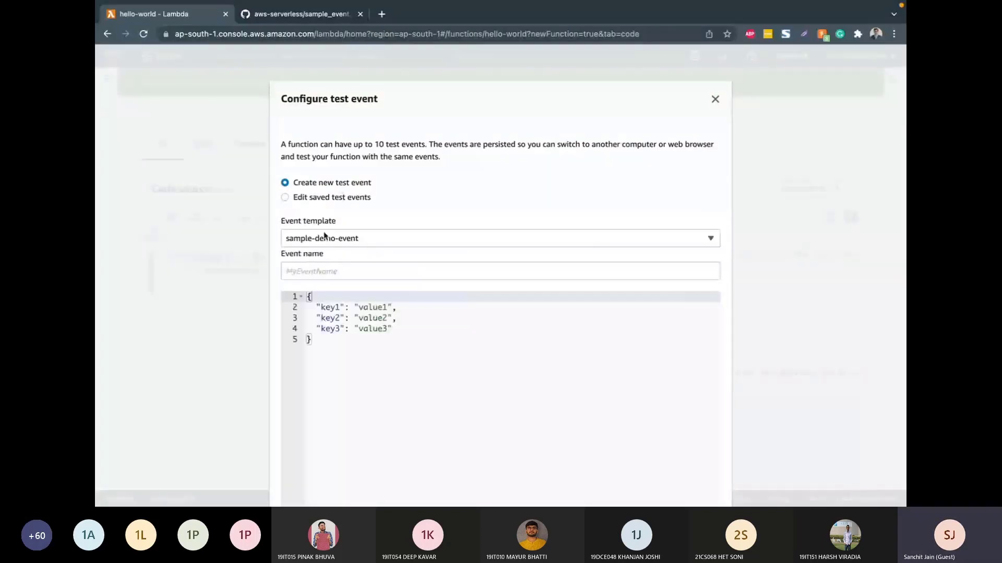
{"action": "left_click", "coordinate": [330, 271]}
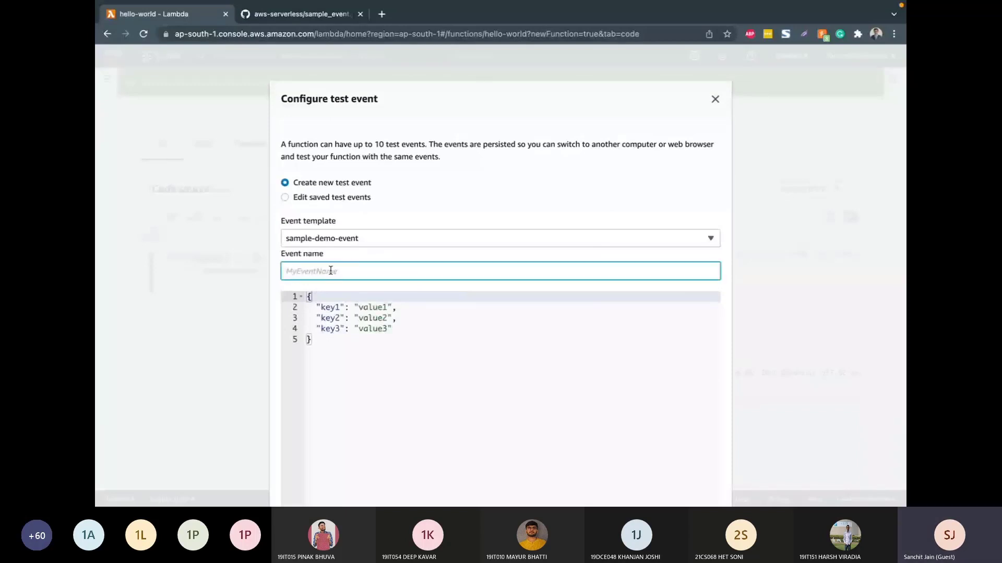
{"action": "type", "text": "evetn"}
{"action": "left_click", "coordinate": [224, 310]}
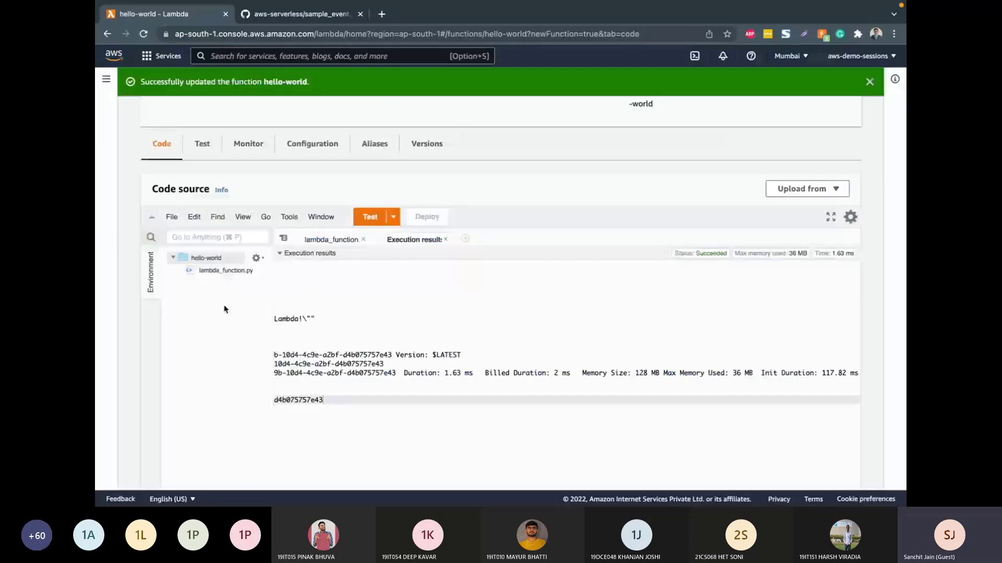
Step: Create a new test event named event-2 containing the JSON { "Number1": 10, "Number2": 20 }
{"action": "left_click", "coordinate": [394, 218]}
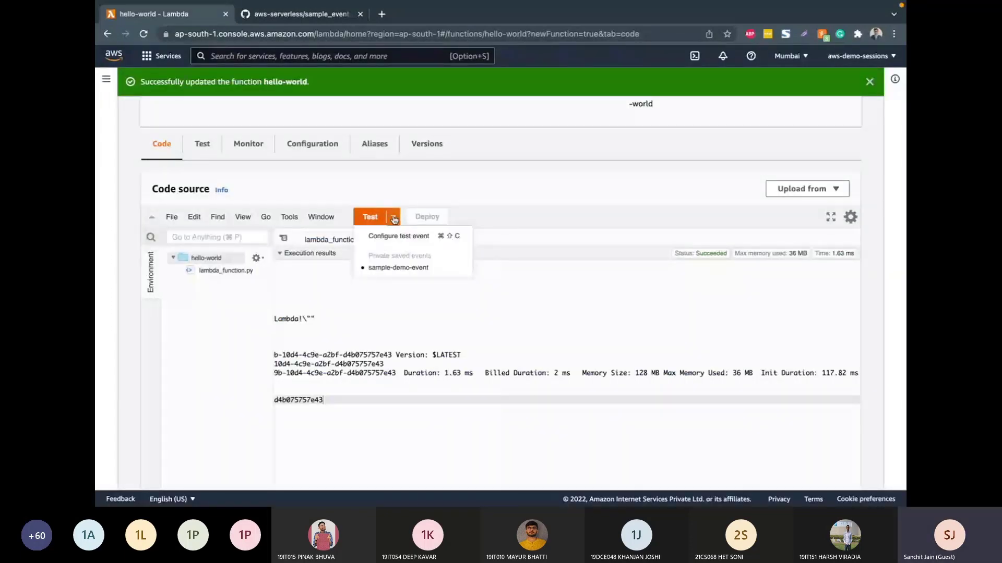
{"action": "left_click", "coordinate": [383, 236]}
{"action": "left_click", "coordinate": [338, 265]}
{"action": "type", "text": "event"}
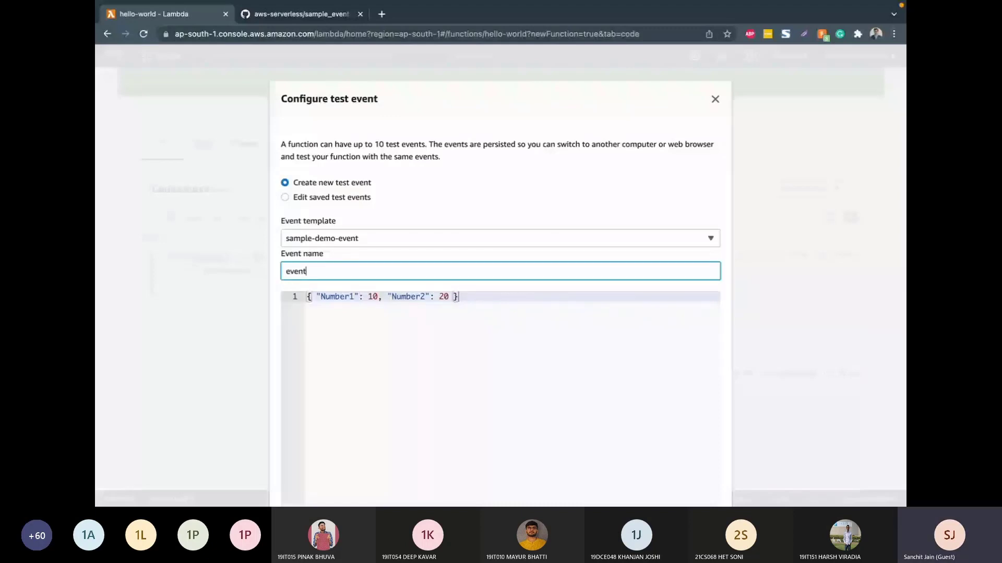
{"action": "type", "text": "-2"}
{"action": "scroll", "coordinate": [337, 149], "scroll_direction": "down", "scroll_amount": 3}
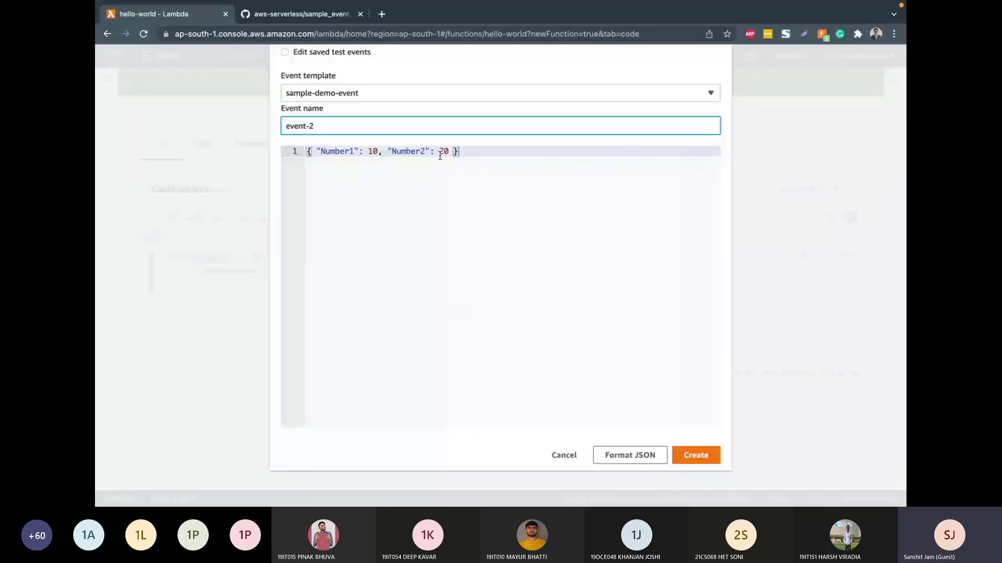
{"action": "left_click", "coordinate": [684, 454]}
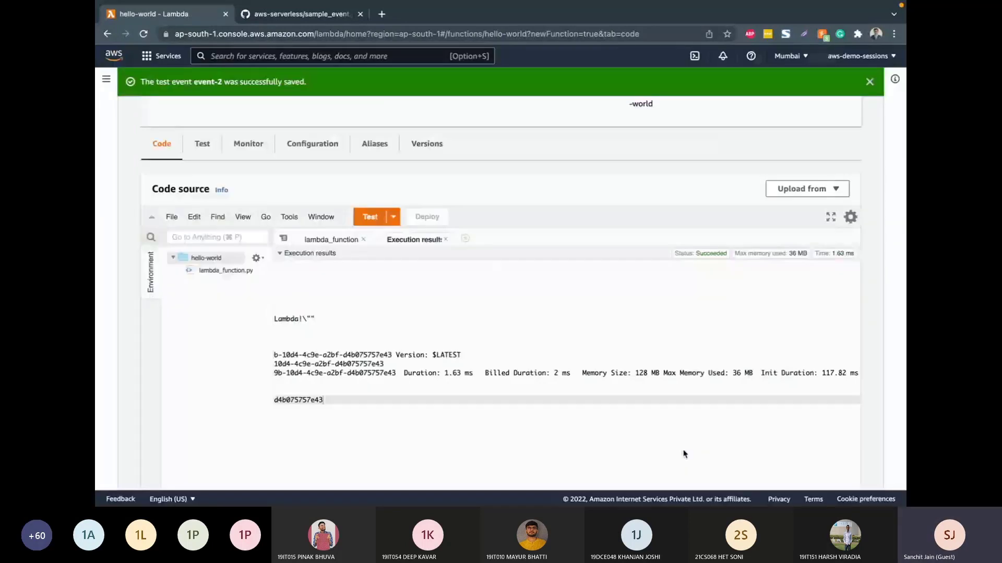
Step: Close the old execution results, run the function with event-2, and highlight the printed output in the function logs
{"action": "left_click", "coordinate": [446, 239]}
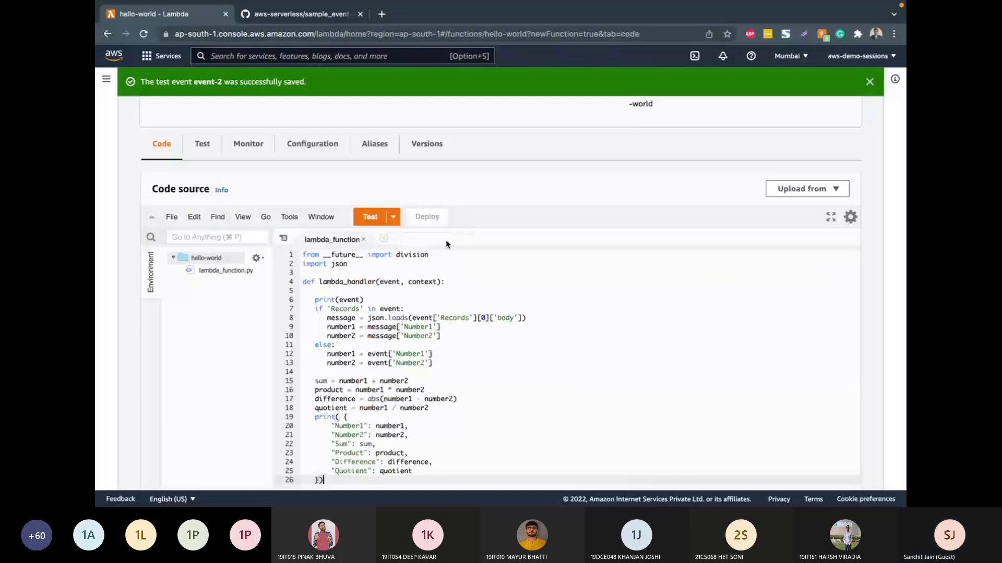
{"action": "left_click", "coordinate": [370, 217]}
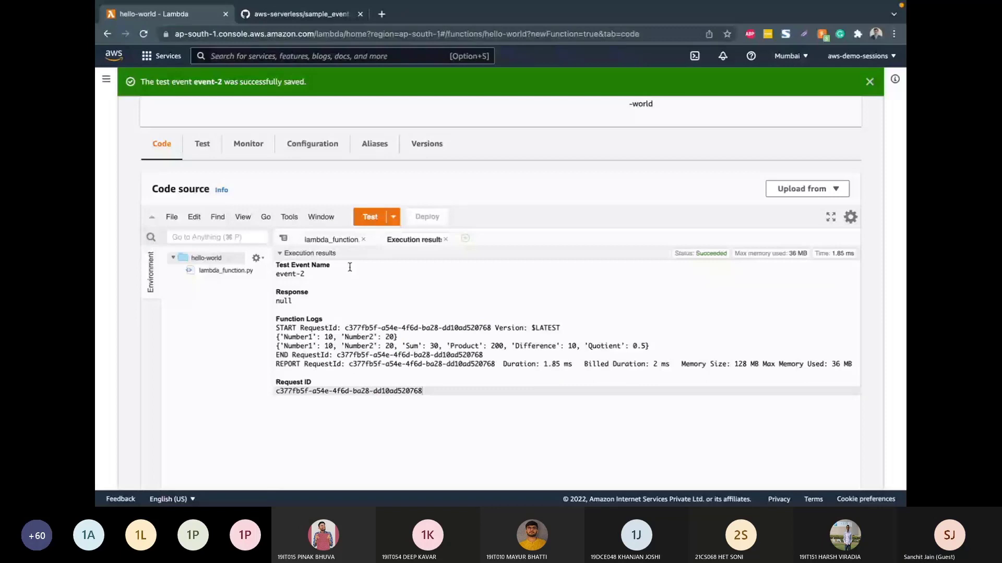
{"action": "left_click_drag", "start_coordinate": [276, 337], "coordinate": [650, 346]}
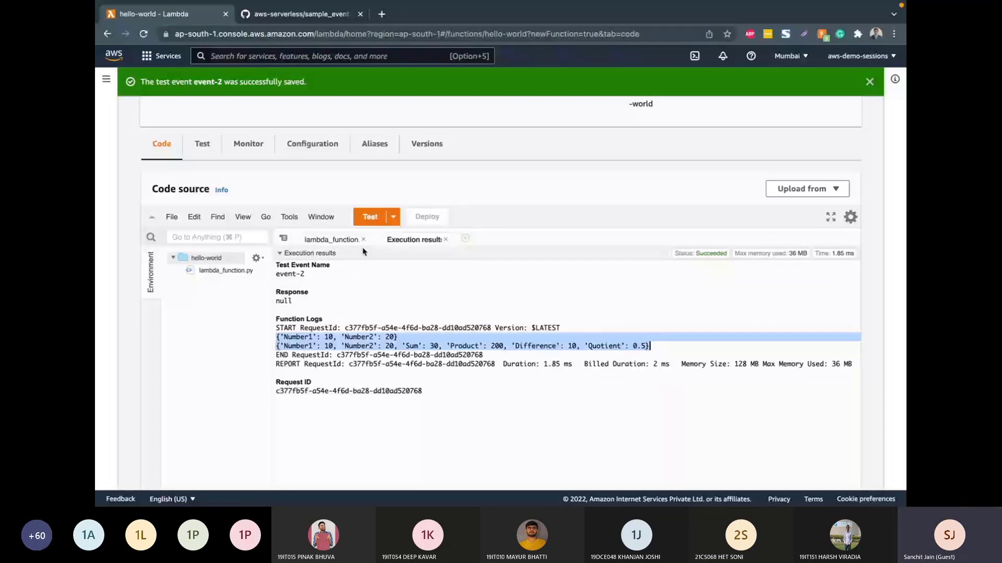
Step: Compare the sum, product, difference and quotient calculations in the lambda_function code with the values printed in the function logs
{"action": "left_click", "coordinate": [331, 239]}
{"action": "scroll", "coordinate": [234, 335], "scroll_direction": "down", "scroll_amount": 2}
{"action": "scroll", "coordinate": [334, 350], "scroll_direction": "down", "scroll_amount": 2}
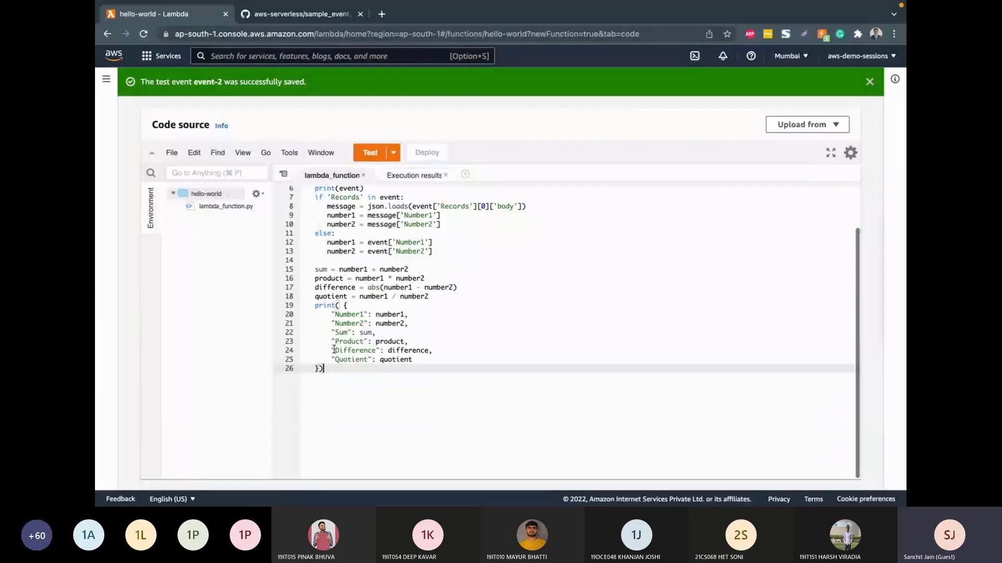
{"action": "double_click", "coordinate": [401, 252]}
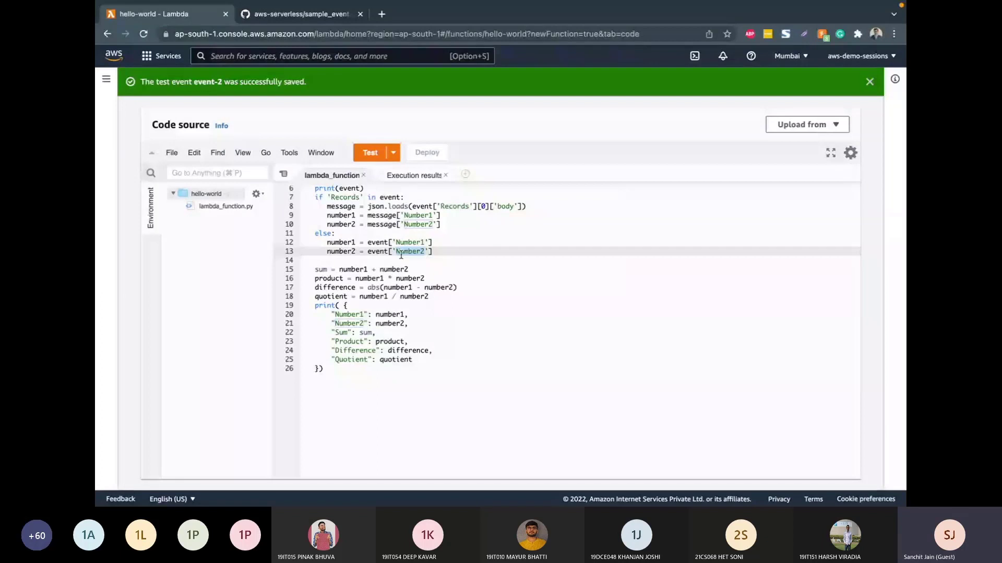
{"action": "double_click", "coordinate": [393, 269]}
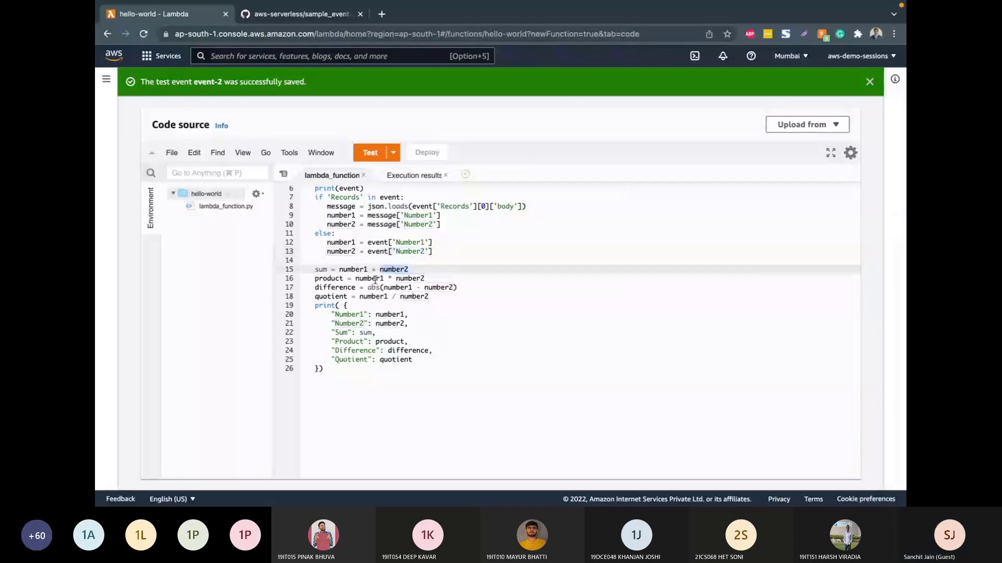
{"action": "left_click", "coordinate": [372, 288]}
{"action": "double_click", "coordinate": [373, 297]}
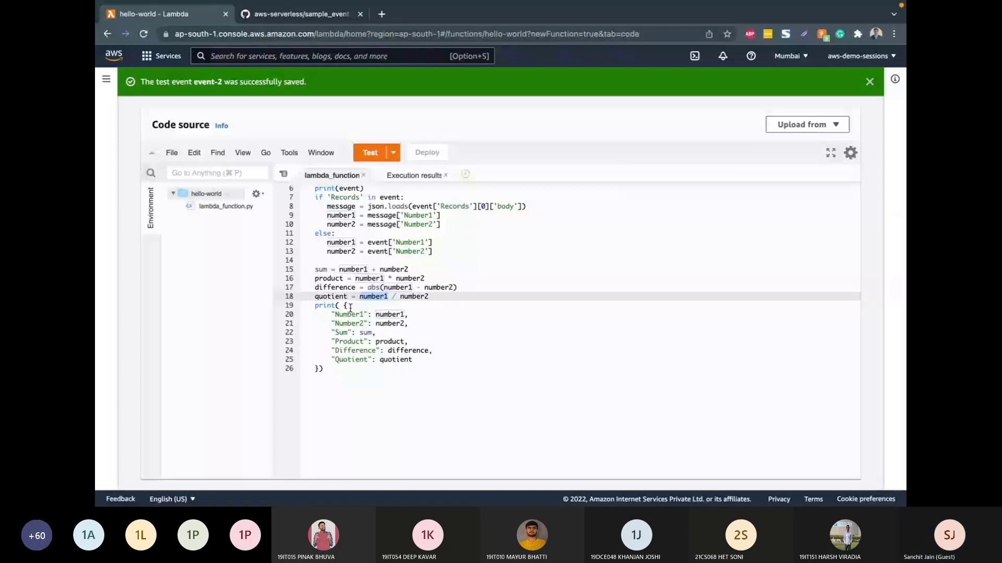
{"action": "left_click", "coordinate": [414, 176]}
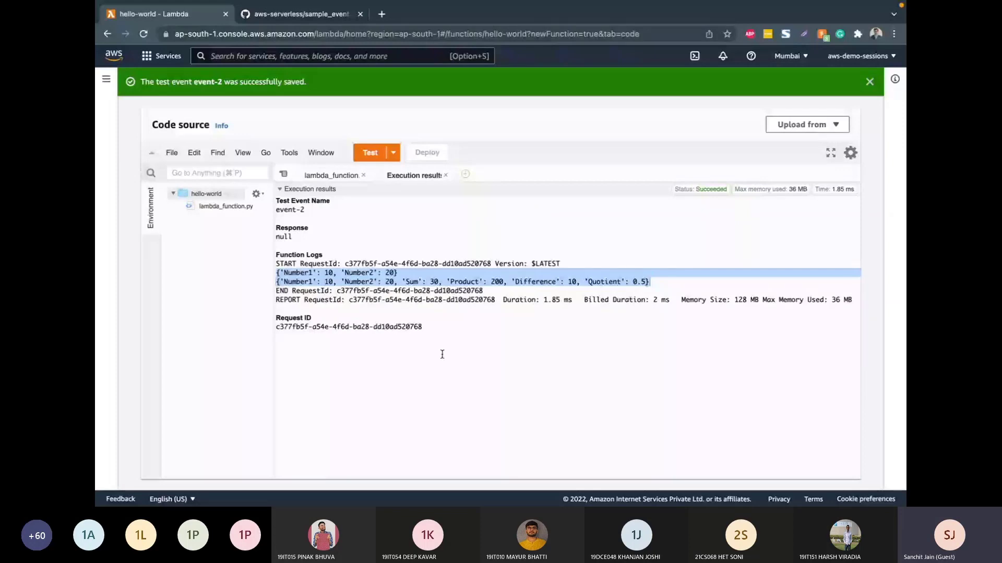
{"action": "left_click_drag", "start_coordinate": [651, 283], "coordinate": [266, 282]}
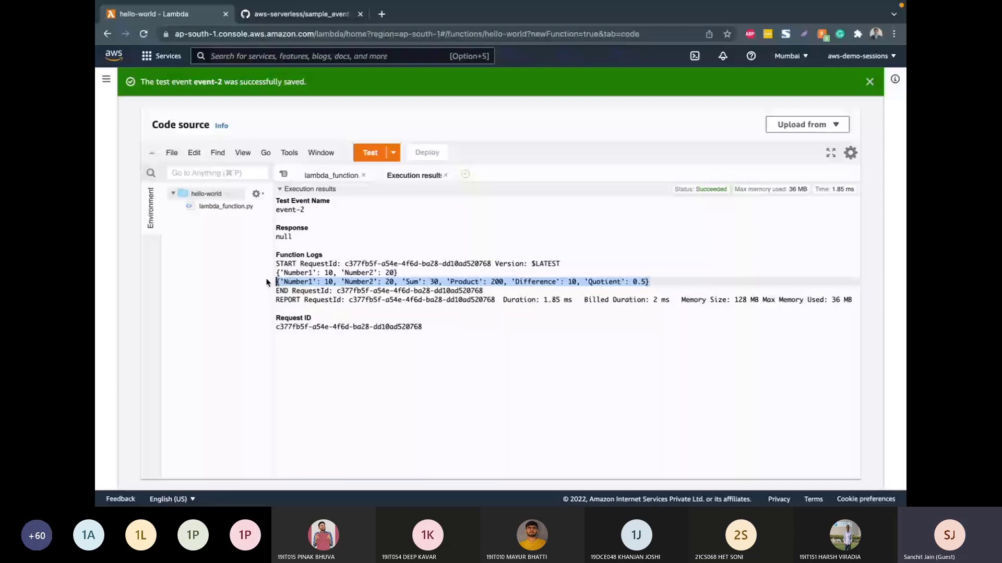
Step: Examine the duration, billed duration and memory figures in the event-2 report line, and close the execution results
{"action": "left_click", "coordinate": [544, 300]}
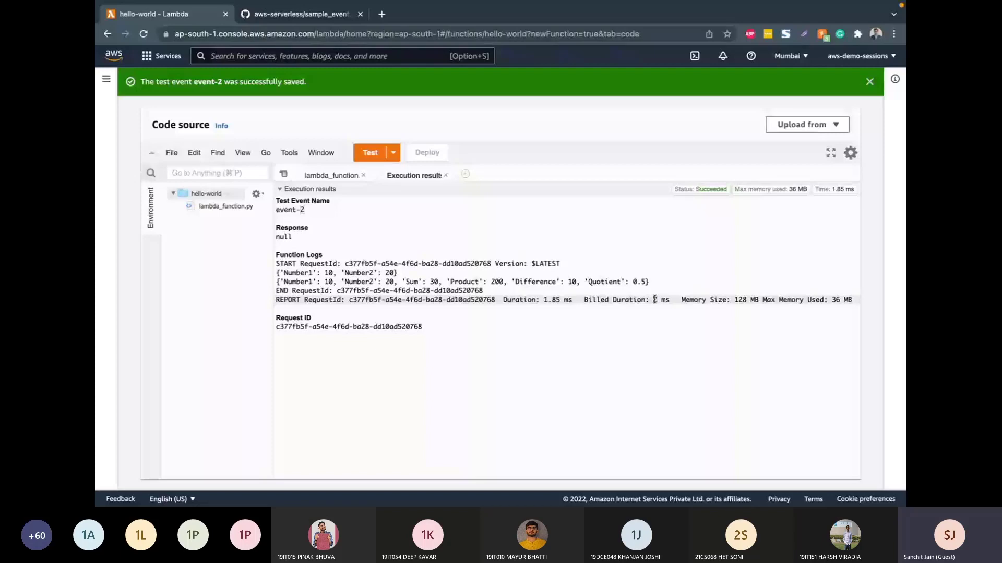
{"action": "left_click", "coordinate": [544, 300]}
{"action": "left_click", "coordinate": [656, 300]}
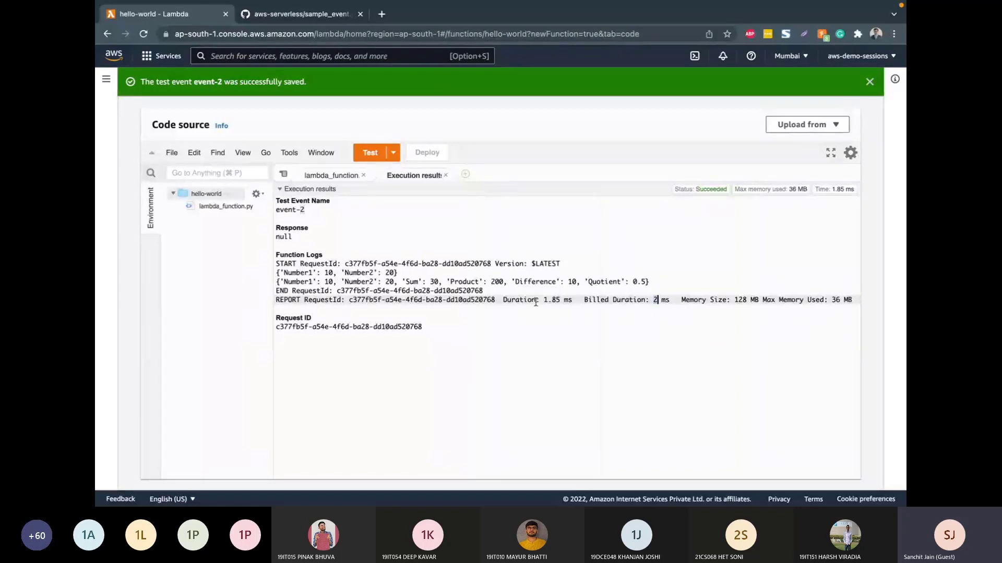
{"action": "scroll", "coordinate": [536, 301], "scroll_direction": "right", "scroll_amount": 3}
{"action": "scroll", "coordinate": [535, 301], "scroll_direction": "left", "scroll_amount": 3}
{"action": "left_click", "coordinate": [446, 176]}
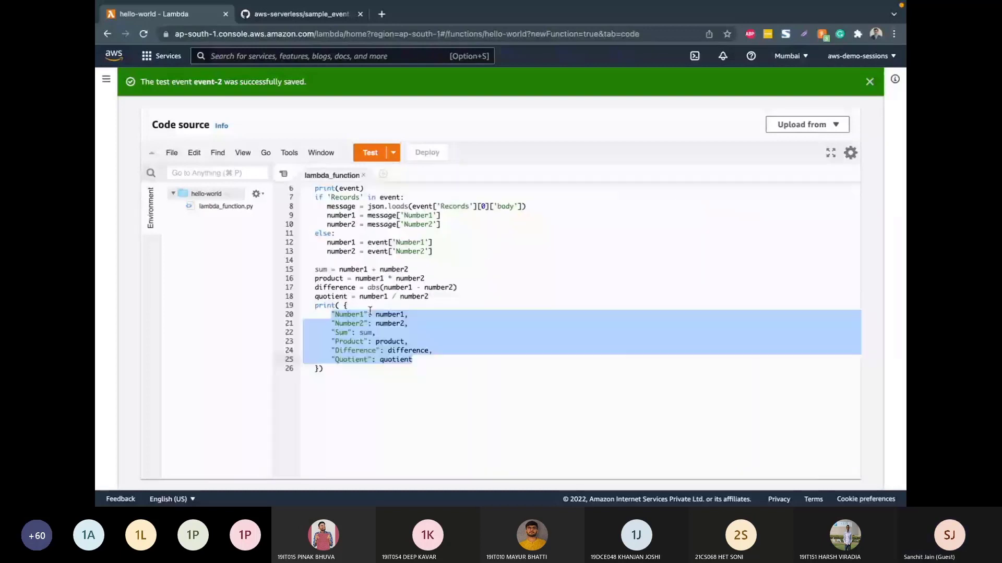
Step: Clear the selection in the code, dismiss the saved-event notification and return to the function overview
{"action": "left_click", "coordinate": [370, 313]}
{"action": "left_click", "coordinate": [870, 83]}
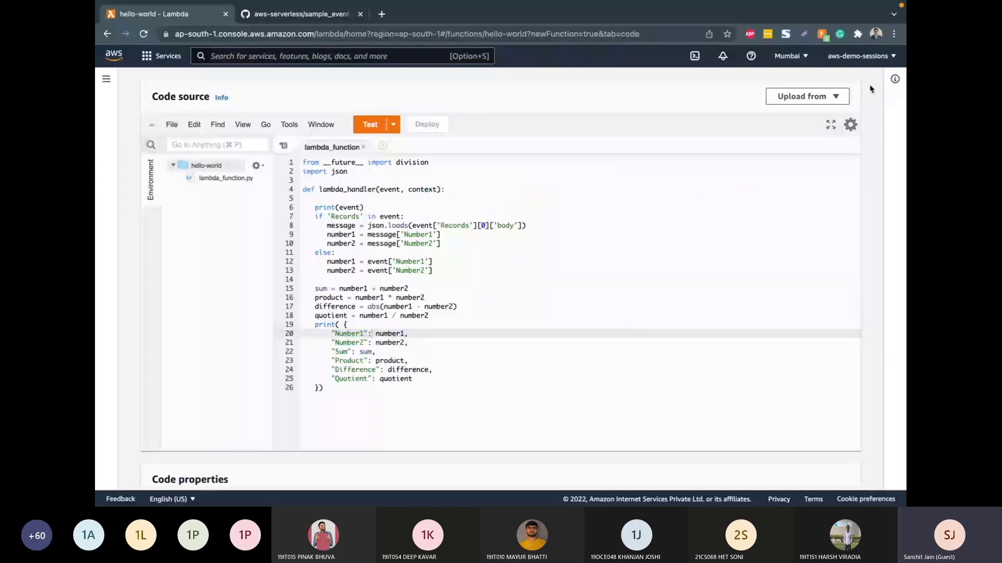
{"action": "scroll", "coordinate": [656, 111], "scroll_direction": "up", "scroll_amount": 2}
{"action": "scroll", "coordinate": [657, 113], "scroll_direction": "up", "scroll_amount": 2}
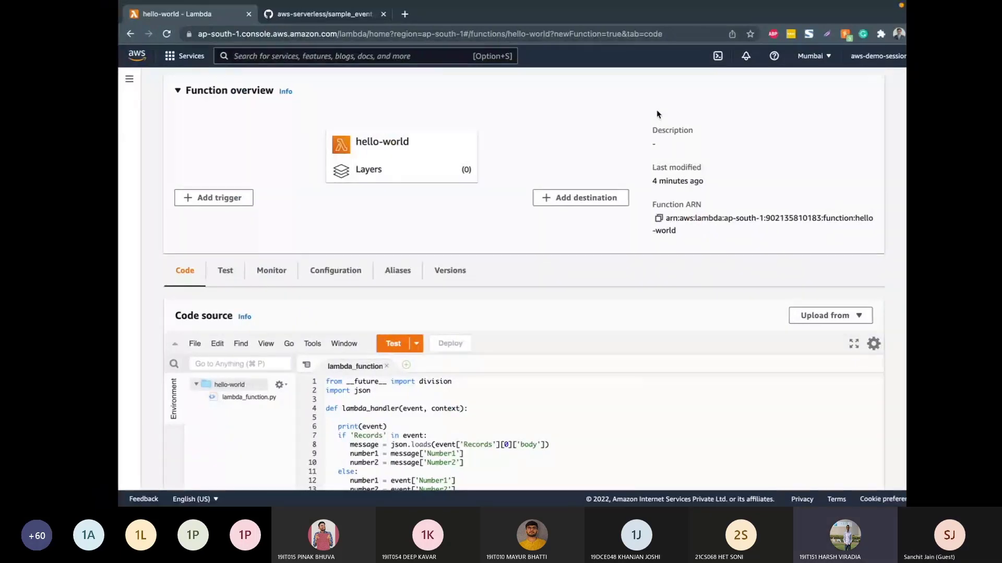
{"action": "key", "text": "ctrl+Left"}
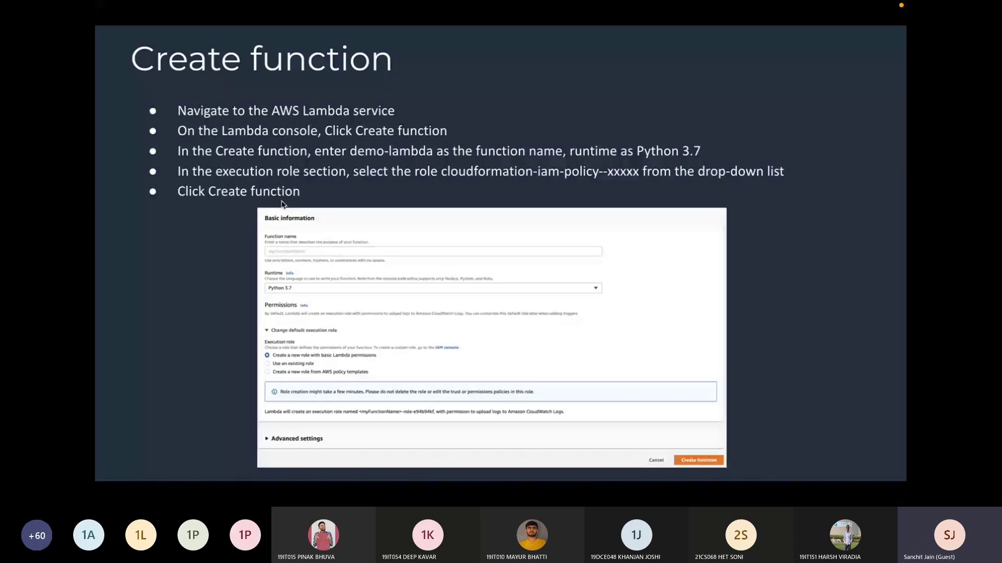
{"action": "key", "text": "Right"}
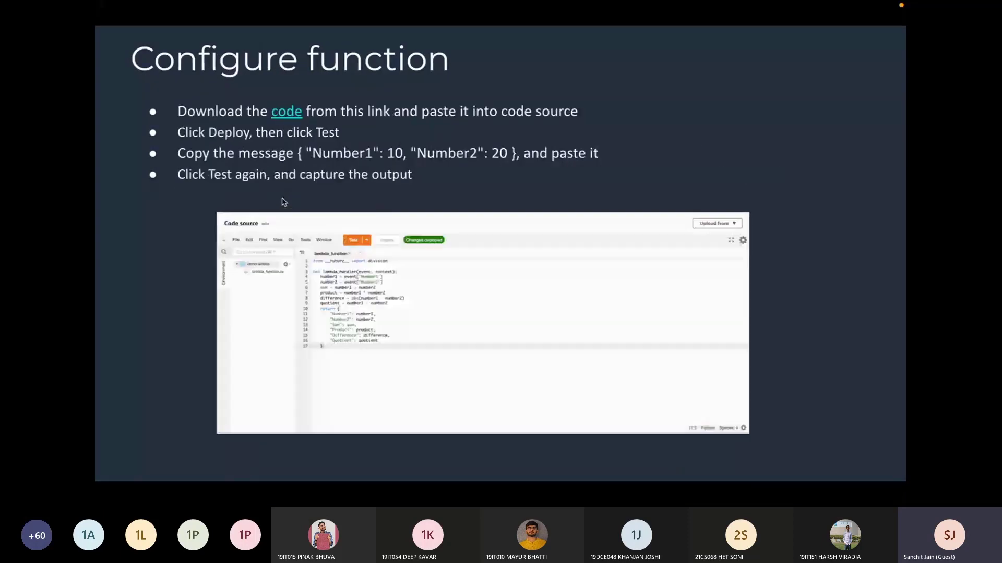
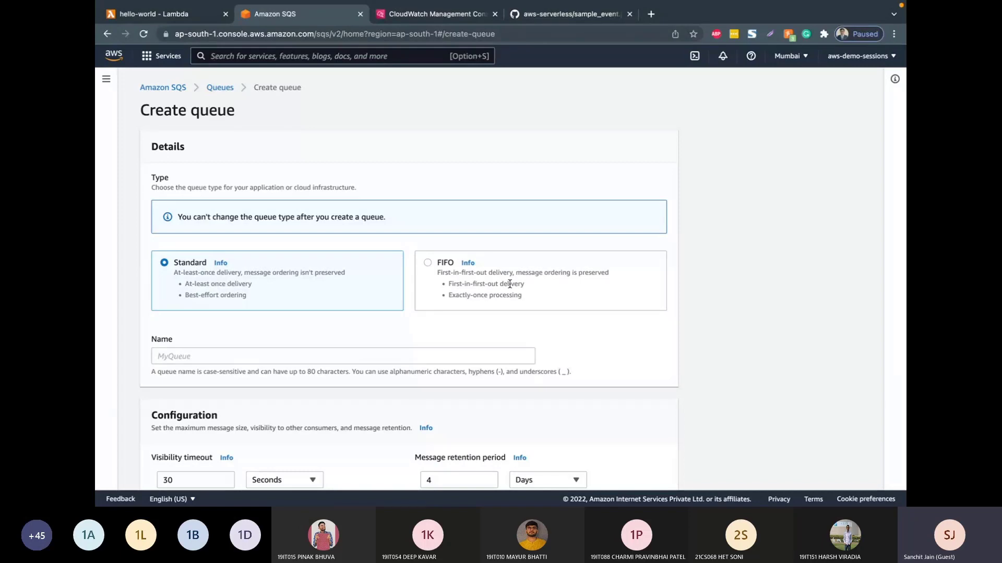
Step: Create a Standard SQS queue named demo-sqs with the default configuration and access policy, and dismiss the creation notification
{"action": "scroll", "coordinate": [509, 284], "scroll_direction": "down", "scroll_amount": 2}
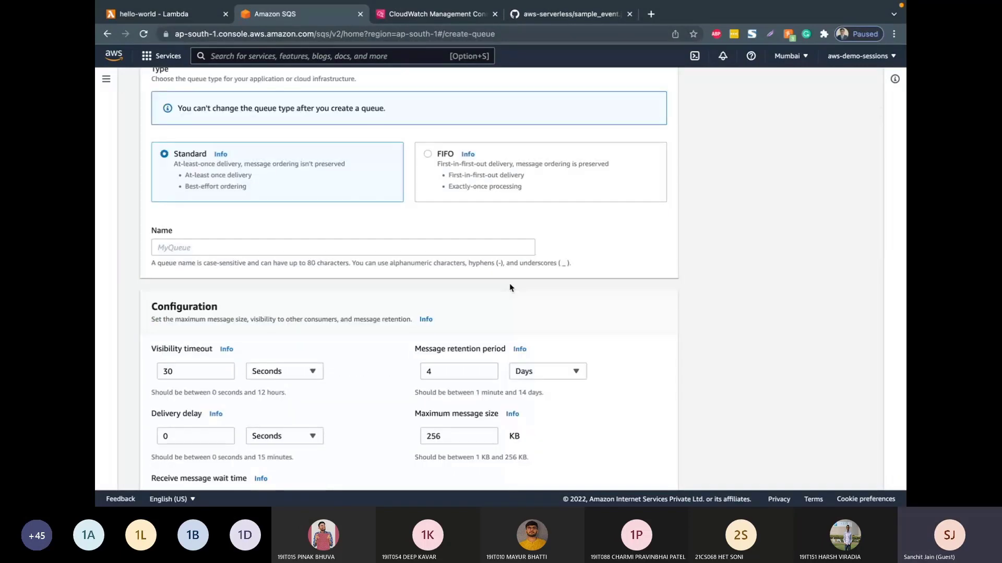
{"action": "left_click", "coordinate": [372, 254]}
{"action": "type", "text": "demo"}
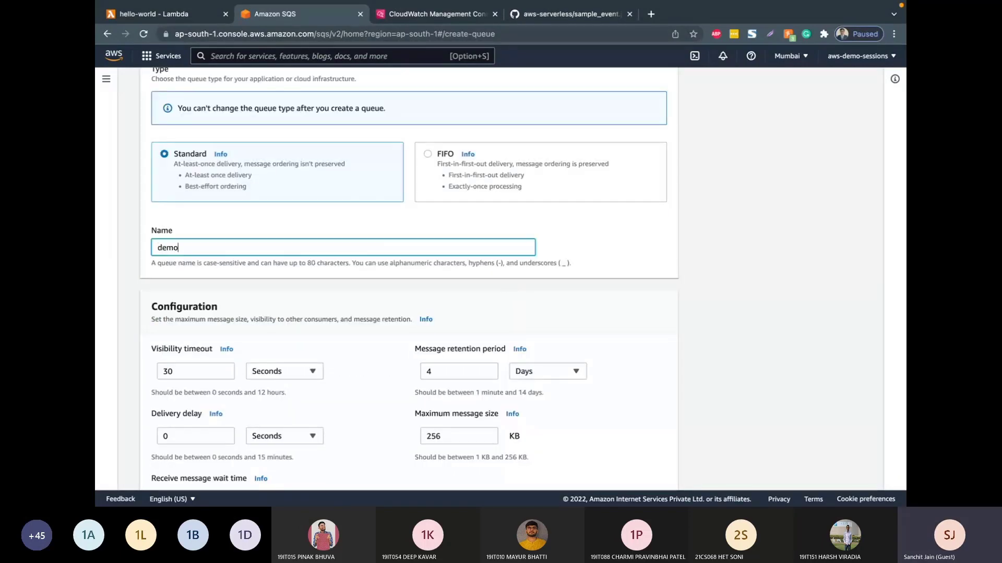
{"action": "type", "text": "-sqs"}
{"action": "scroll", "coordinate": [408, 276], "scroll_direction": "down", "scroll_amount": 2}
{"action": "scroll", "coordinate": [369, 325], "scroll_direction": "down", "scroll_amount": 1}
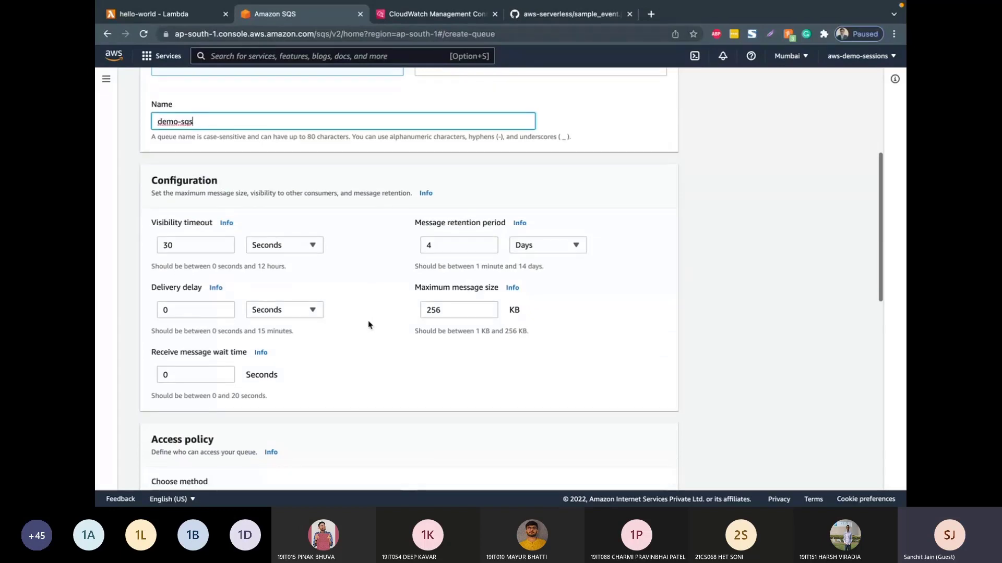
{"action": "scroll", "coordinate": [368, 324], "scroll_direction": "down", "scroll_amount": 3}
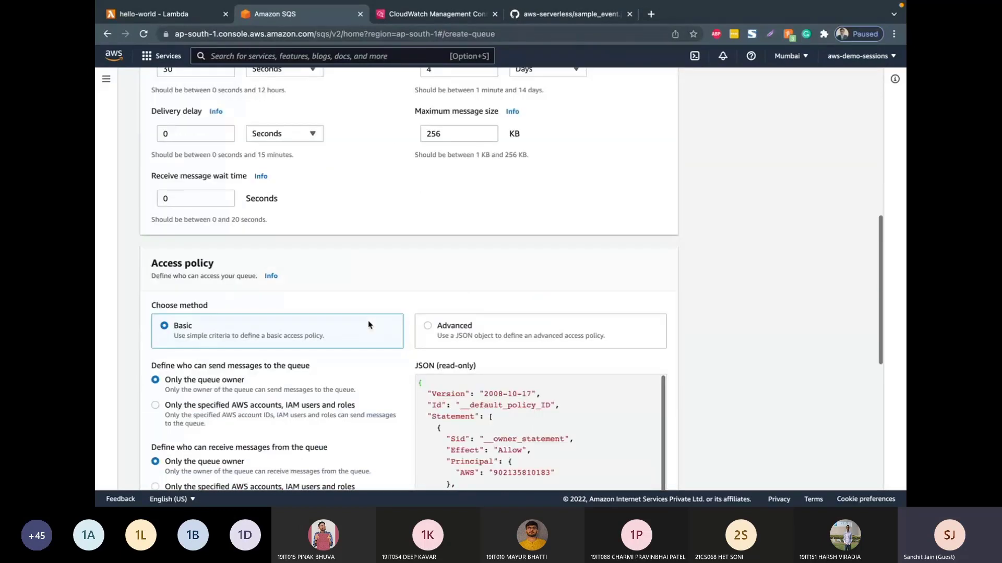
{"action": "scroll", "coordinate": [368, 325], "scroll_direction": "down", "scroll_amount": 5}
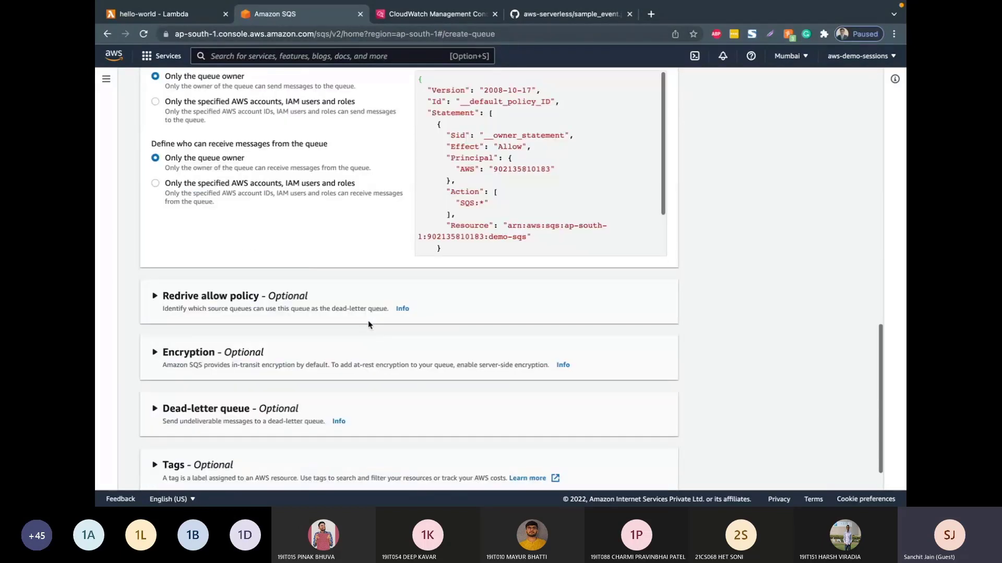
{"action": "scroll", "coordinate": [369, 324], "scroll_direction": "down", "scroll_amount": 2}
{"action": "left_click", "coordinate": [629, 471]}
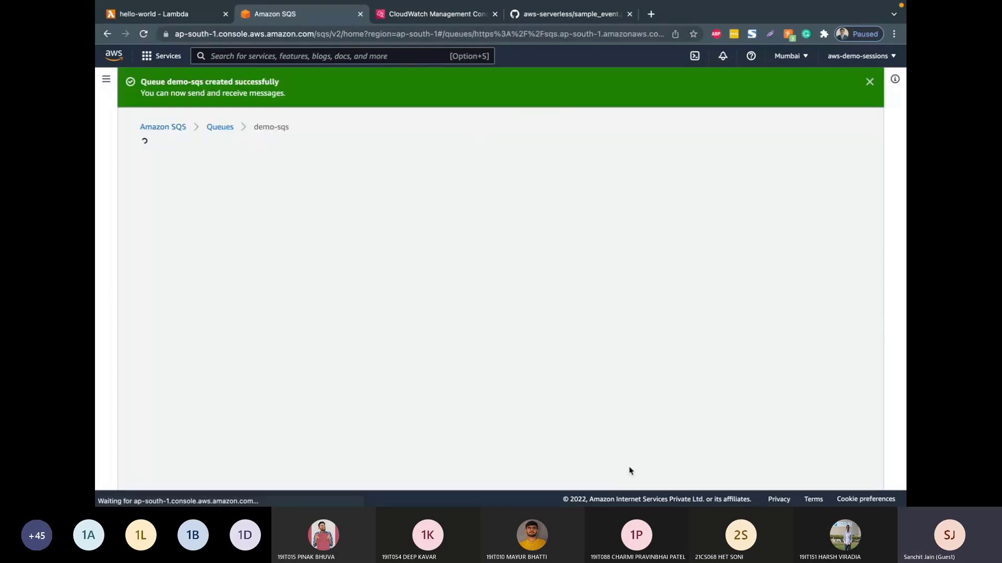
{"action": "left_click", "coordinate": [870, 82]}
Step: Start configuring a Lambda function trigger for the demo-sqs queue
{"action": "scroll", "coordinate": [664, 371], "scroll_direction": "down", "scroll_amount": 3}
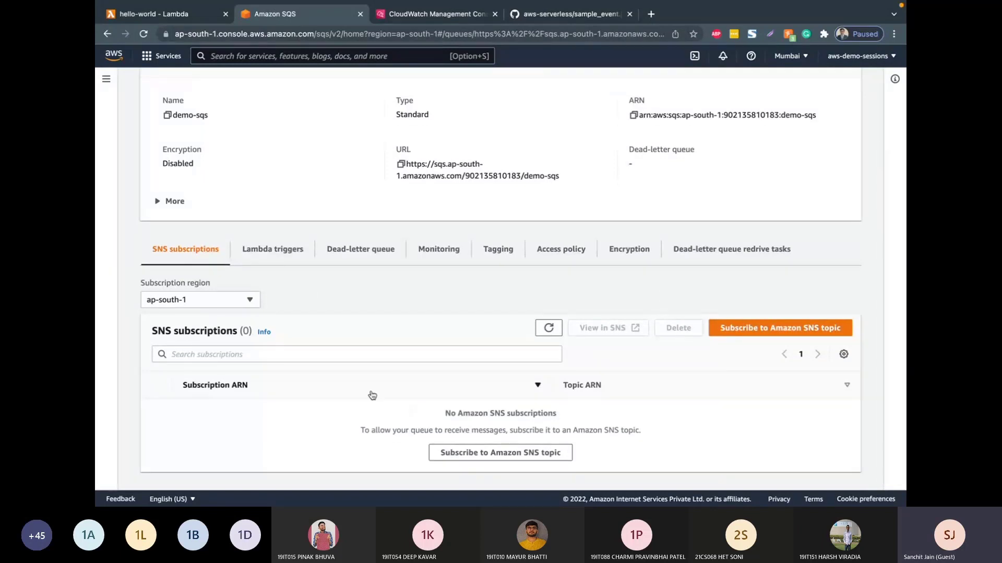
{"action": "left_click", "coordinate": [282, 255]}
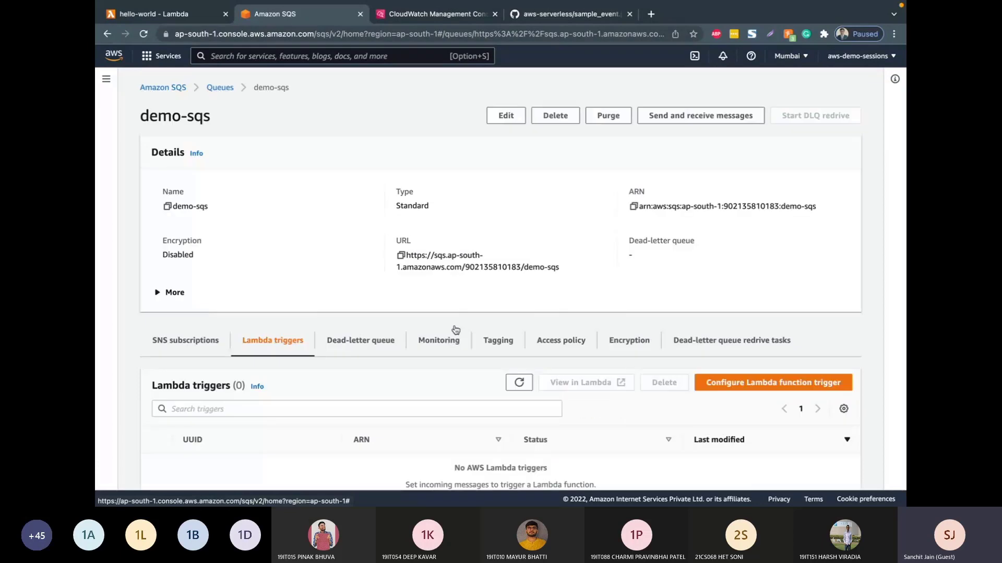
{"action": "left_click", "coordinate": [764, 391]}
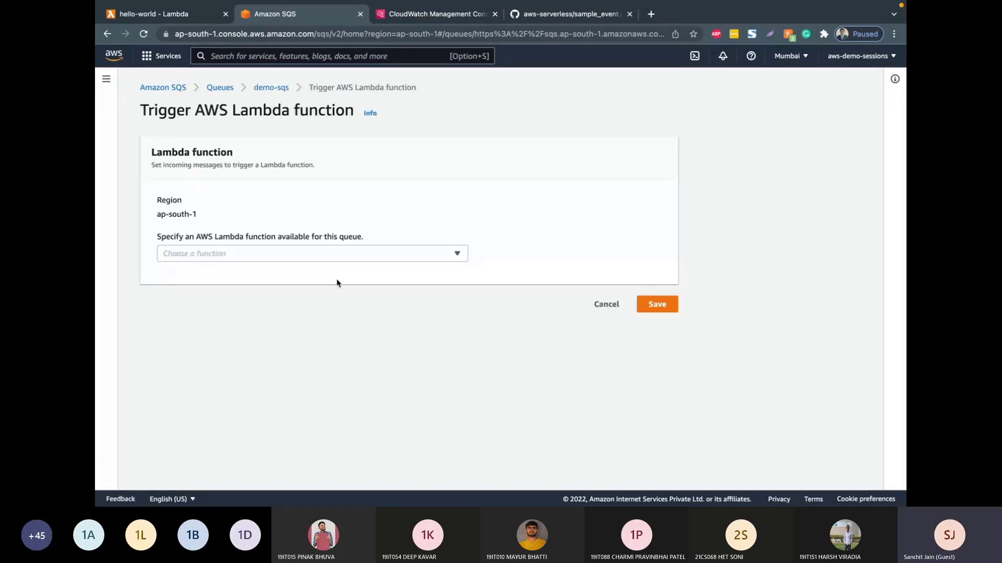
Step: Browse the trigger sources available for the hello-world Lambda function, including SQS, and cancel adding a trigger there
{"action": "left_click", "coordinate": [209, 12]}
{"action": "left_click", "coordinate": [179, 256]}
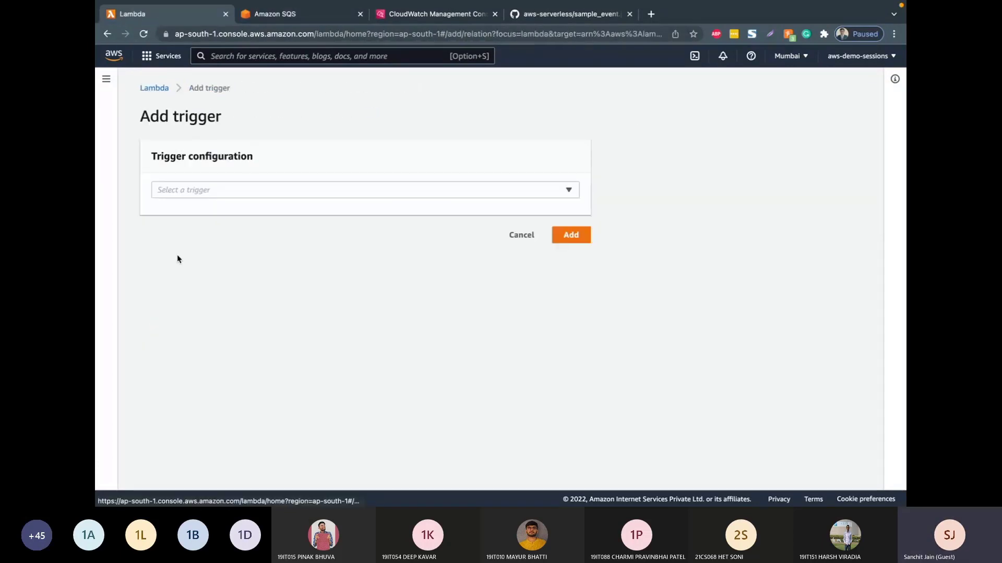
{"action": "left_click", "coordinate": [193, 190]}
{"action": "scroll", "coordinate": [181, 341], "scroll_direction": "down", "scroll_amount": 2}
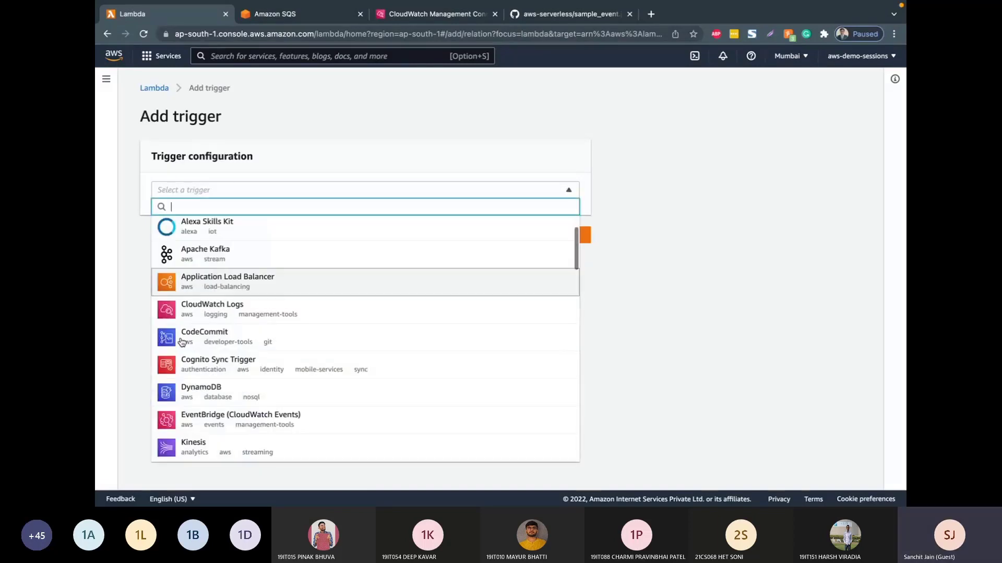
{"action": "scroll", "coordinate": [181, 341], "scroll_direction": "down", "scroll_amount": 2}
{"action": "scroll", "coordinate": [181, 342], "scroll_direction": "up", "scroll_amount": 1}
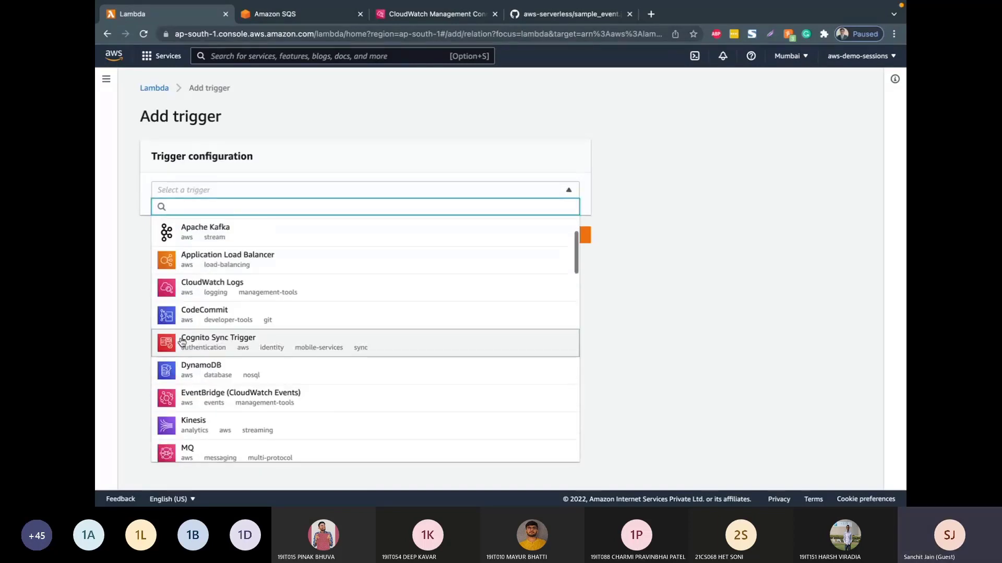
{"action": "scroll", "coordinate": [182, 342], "scroll_direction": "up", "scroll_amount": 3}
{"action": "scroll", "coordinate": [207, 262], "scroll_direction": "down", "scroll_amount": 1}
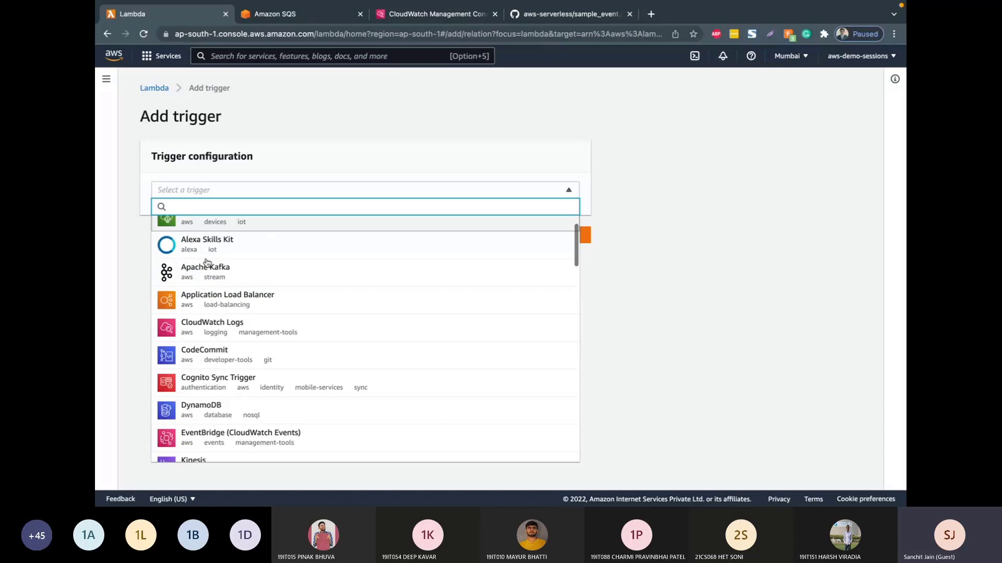
{"action": "scroll", "coordinate": [207, 262], "scroll_direction": "down", "scroll_amount": 4}
{"action": "scroll", "coordinate": [206, 264], "scroll_direction": "down", "scroll_amount": 3}
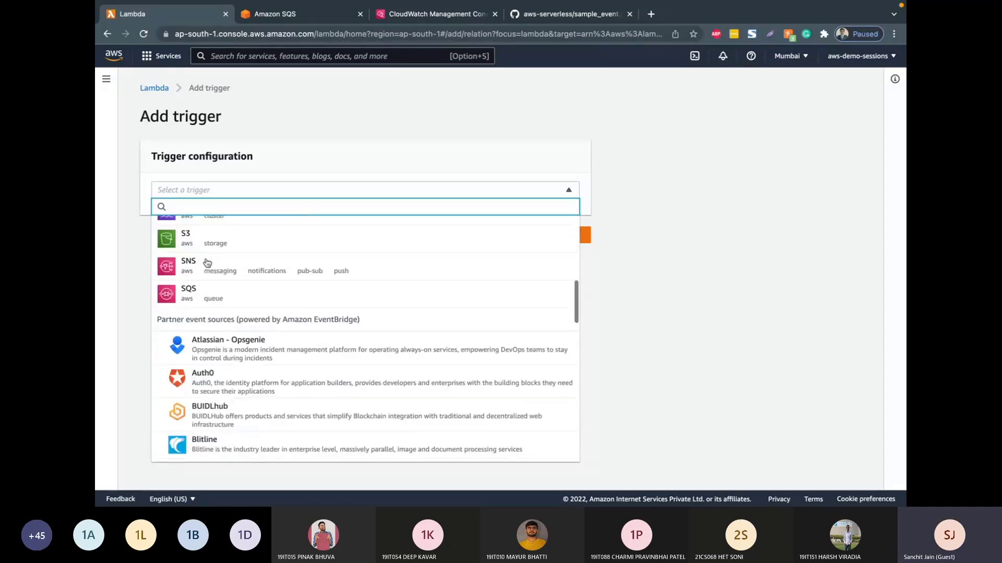
{"action": "left_click", "coordinate": [445, 136]}
{"action": "left_click", "coordinate": [520, 236]}
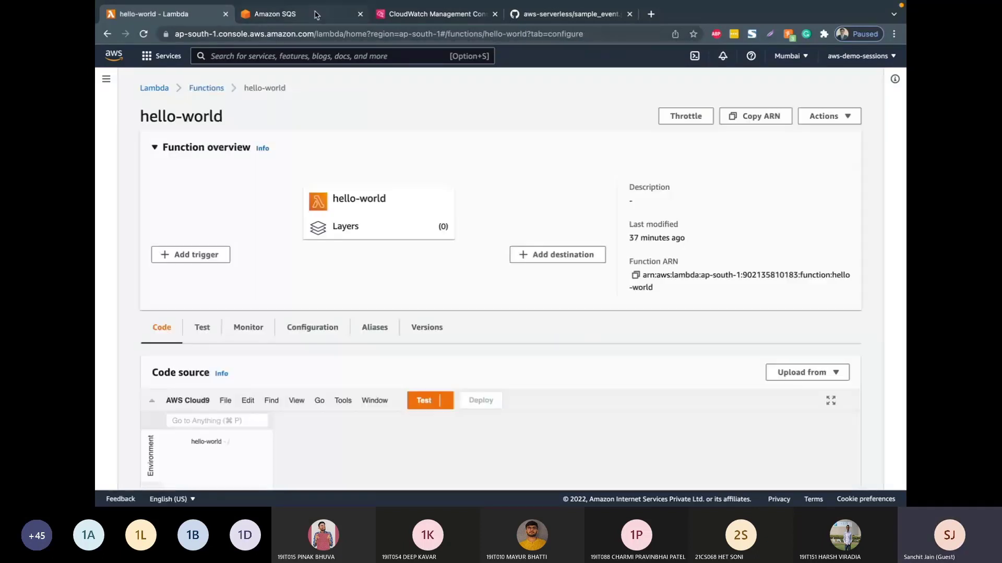
Step: Return to the demo-sqs trigger configuration, choose the hello-world function and try to save the trigger
{"action": "key", "text": "ctrl+Tab"}
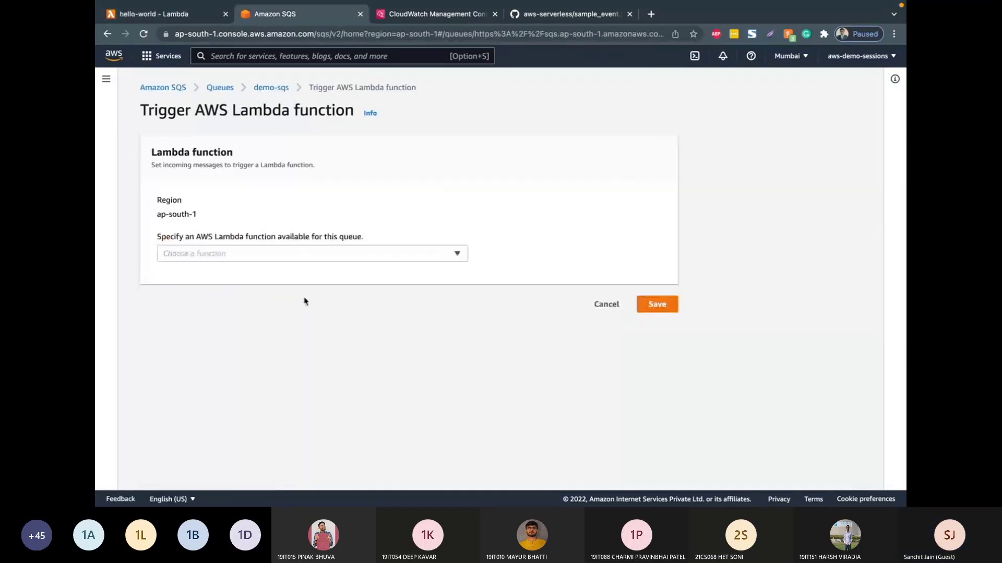
{"action": "left_click", "coordinate": [315, 261]}
{"action": "left_click", "coordinate": [315, 324]}
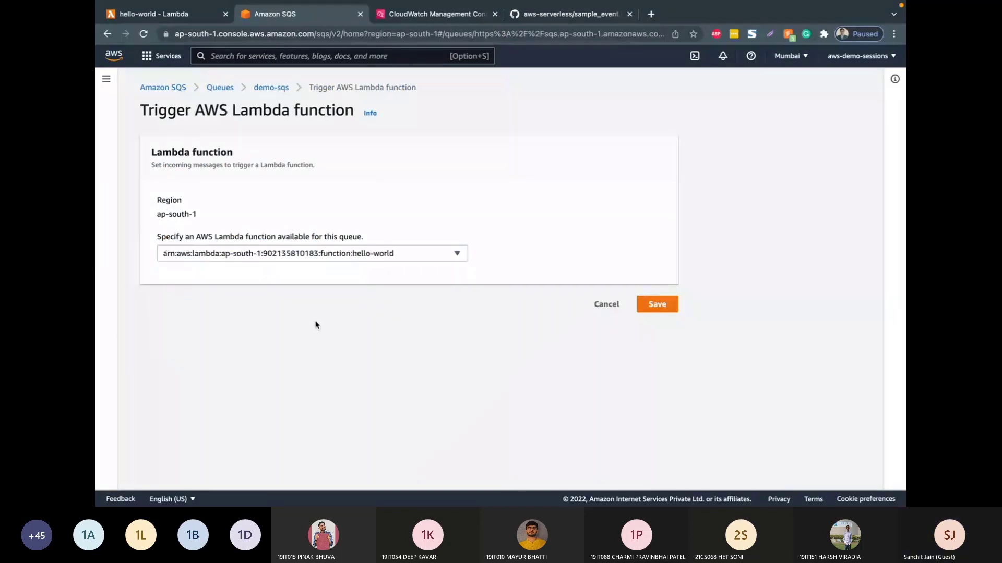
{"action": "left_click", "coordinate": [656, 303]}
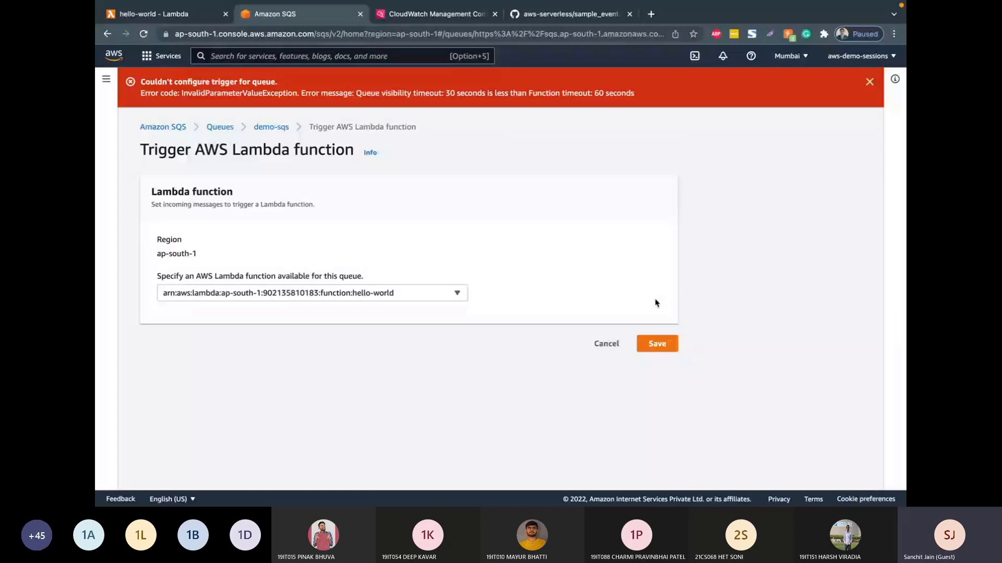
Step: Compare the queue visibility timeout with the function timeout in the trigger error message
{"action": "left_click_drag", "start_coordinate": [446, 93], "coordinate": [487, 93]}
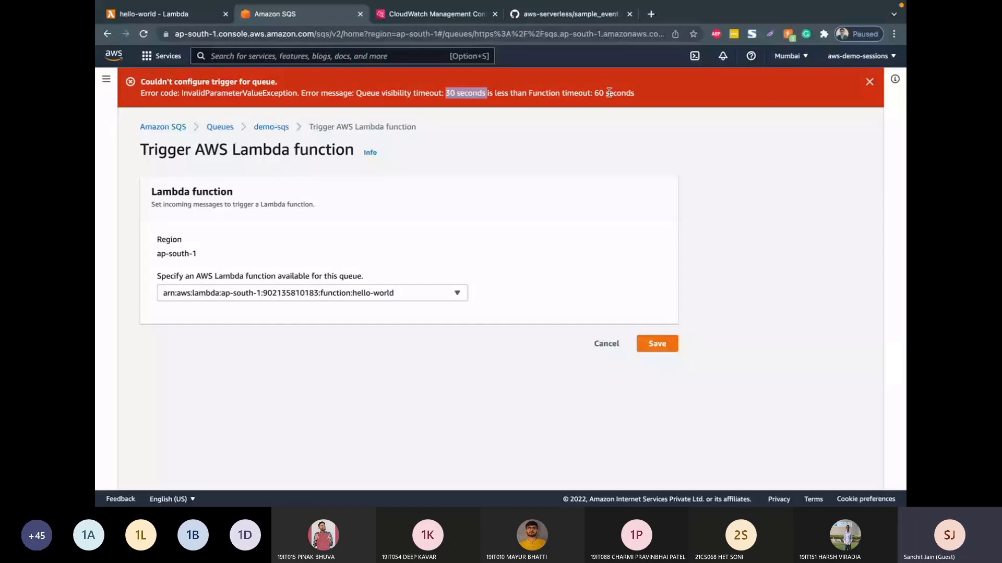
{"action": "triple_click", "coordinate": [605, 92]}
{"action": "left_click", "coordinate": [583, 93]}
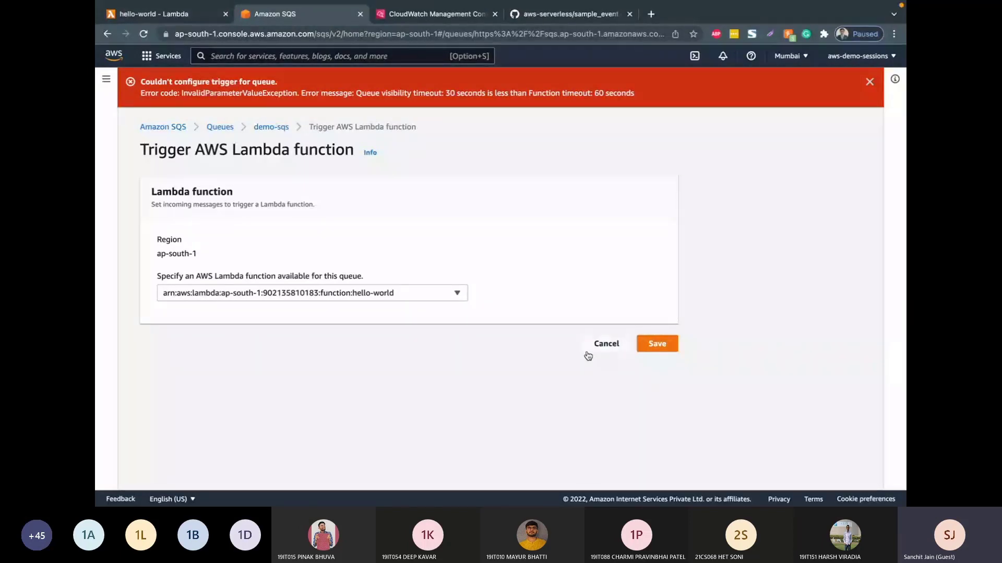
{"action": "left_click", "coordinate": [173, 14]}
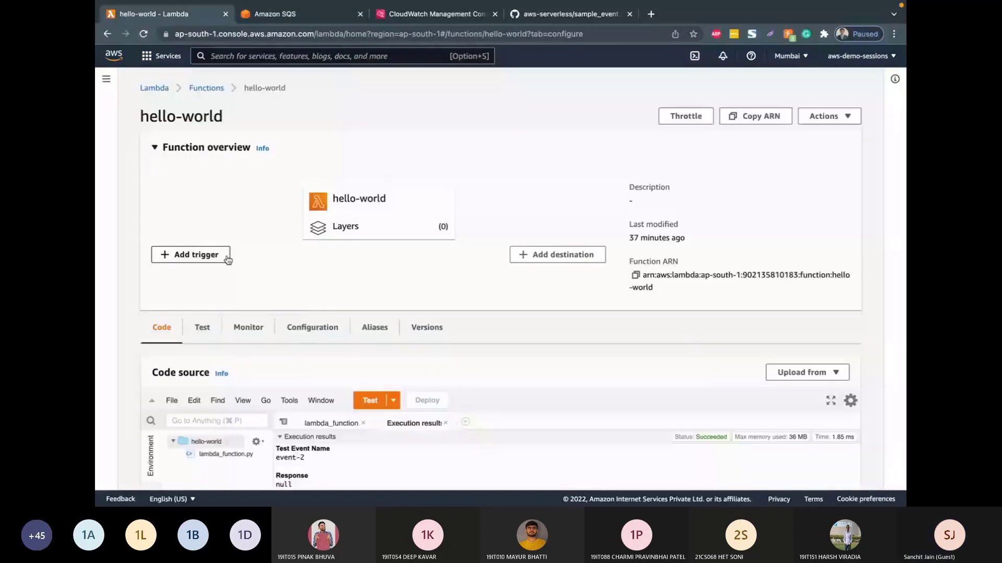
{"action": "left_click", "coordinate": [275, 14]}
{"action": "double_click", "coordinate": [450, 93]}
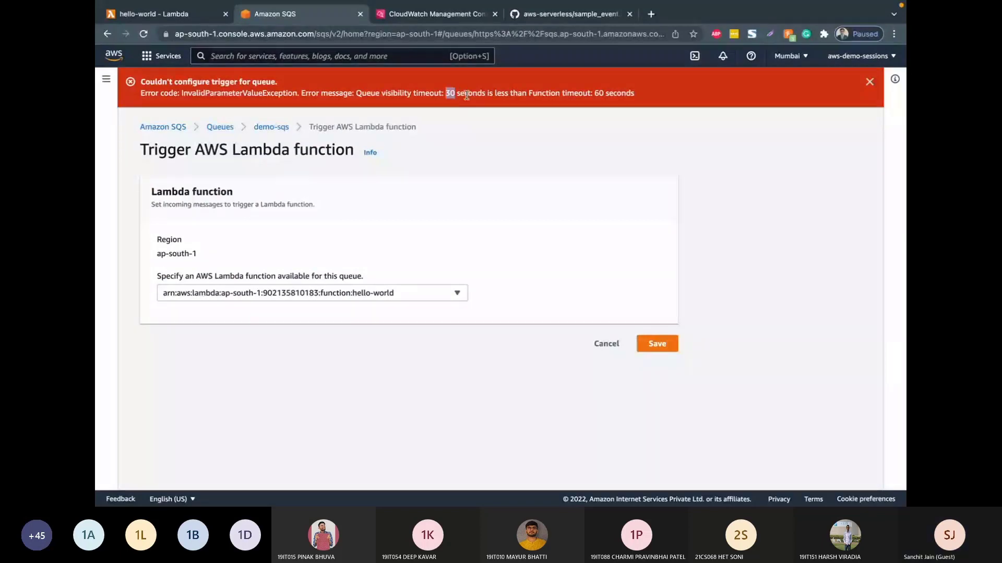
Step: Set the hello-world function's timeout to 0 min 30 sec in its general configuration and save the basic settings
{"action": "left_click", "coordinate": [157, 14]}
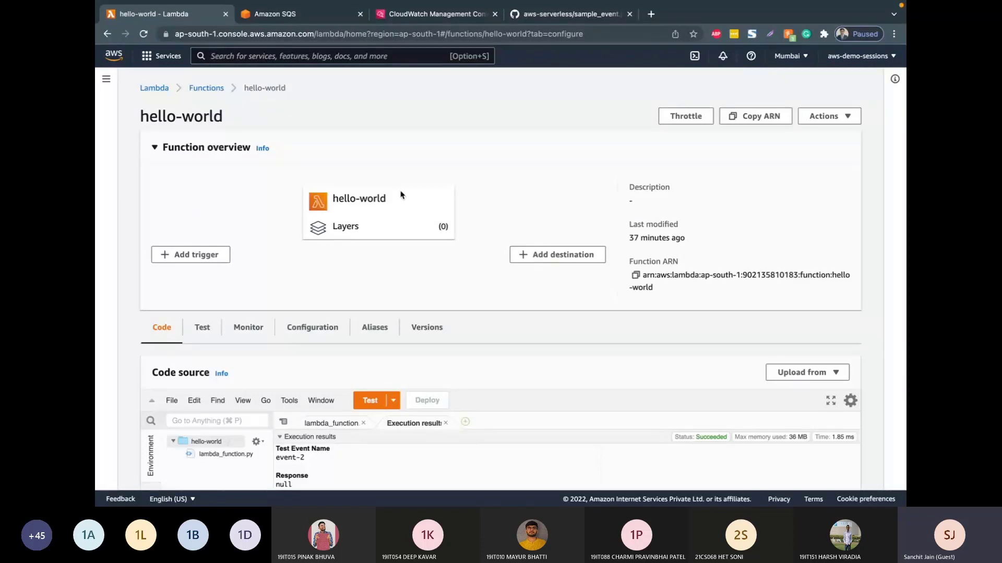
{"action": "left_click", "coordinate": [317, 329]}
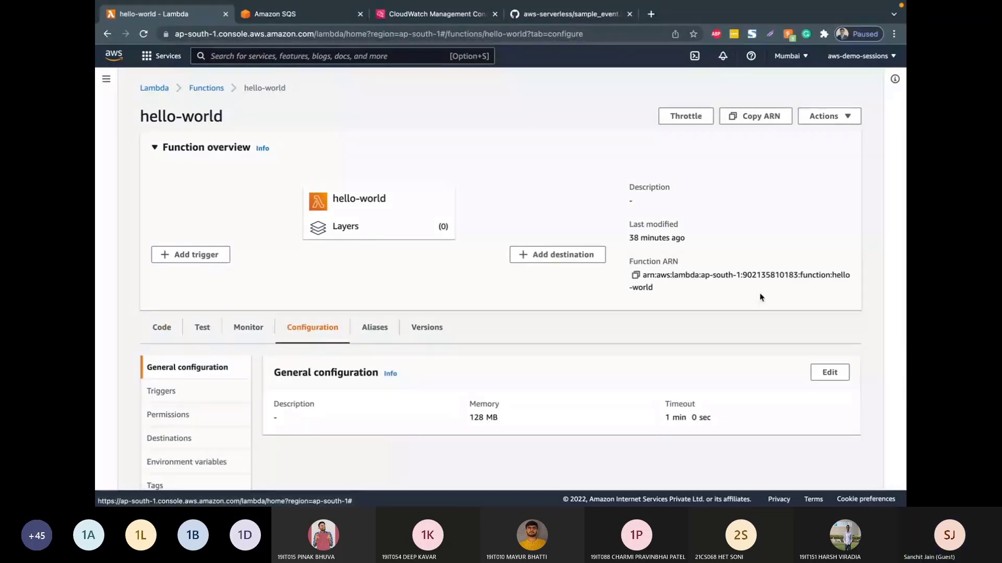
{"action": "left_click", "coordinate": [828, 372]}
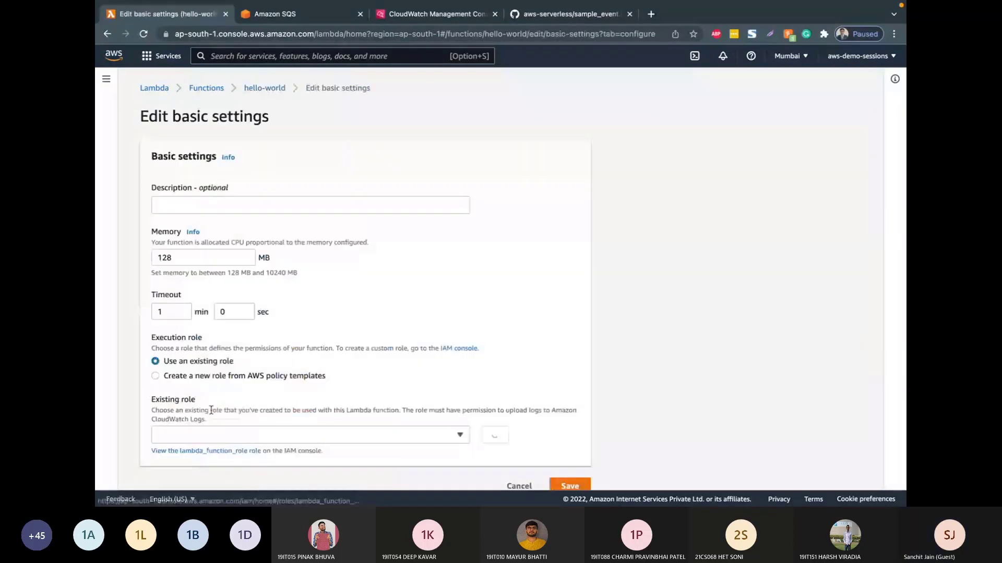
{"action": "left_click", "coordinate": [224, 313]}
{"action": "type", "text": "3"}
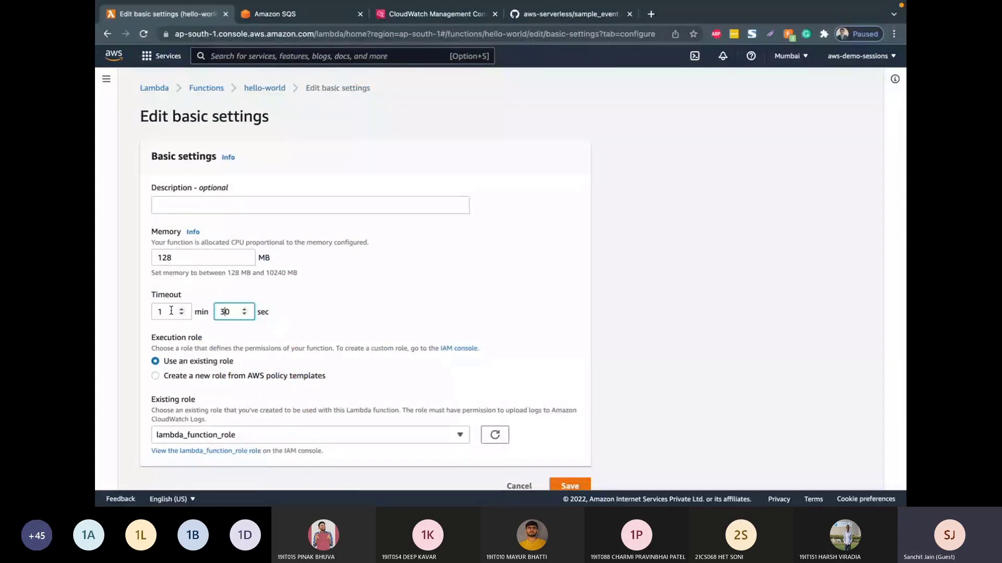
{"action": "key", "text": "super+a"}
{"action": "key", "text": "BackSpace"}
{"action": "left_click", "coordinate": [181, 314]}
{"action": "left_click", "coordinate": [220, 311]}
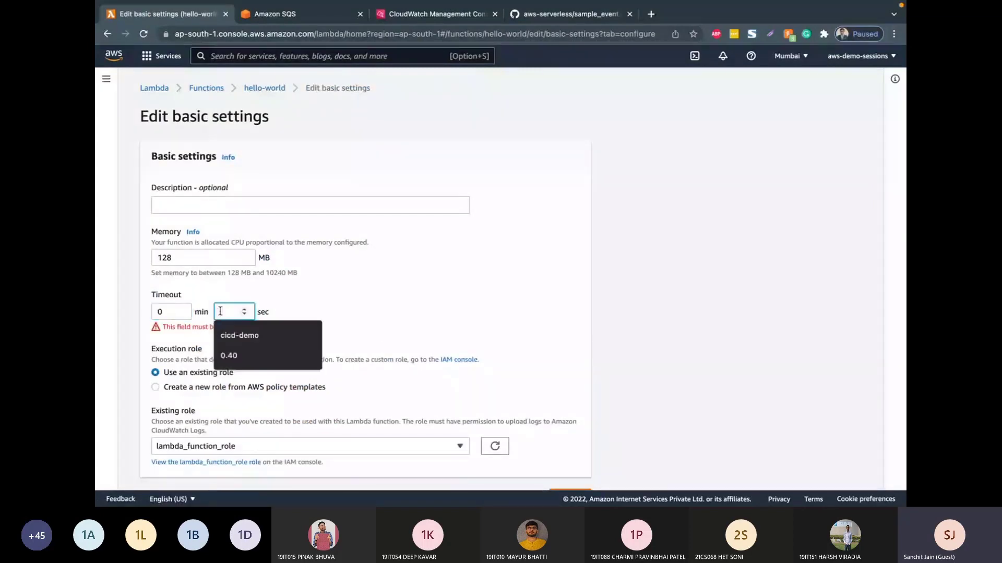
{"action": "type", "text": "30"}
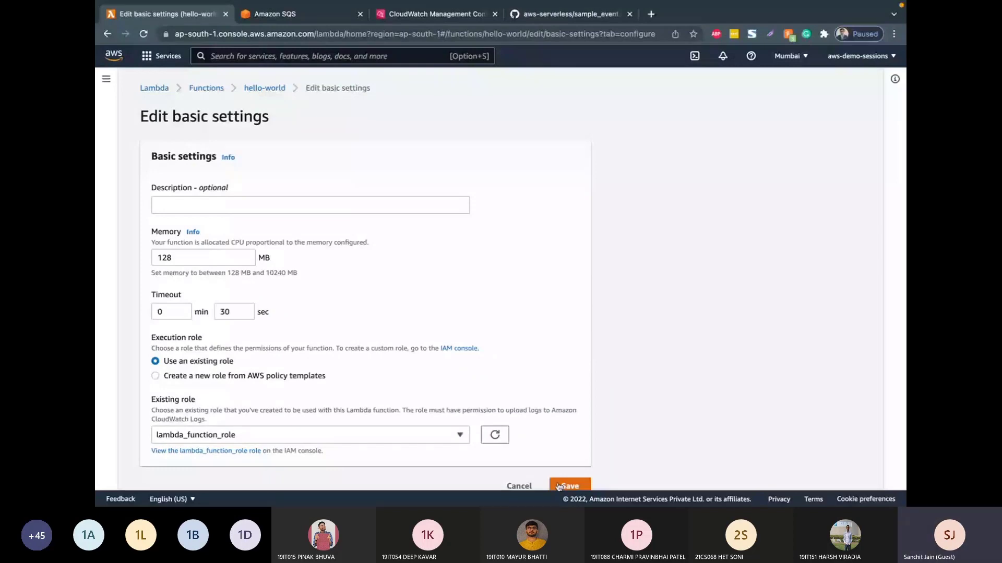
{"action": "left_click", "coordinate": [559, 486]}
Step: Save hello-world as the Lambda trigger of the demo-sqs queue and check the trigger's status
{"action": "key", "text": "ctrl+Tab"}
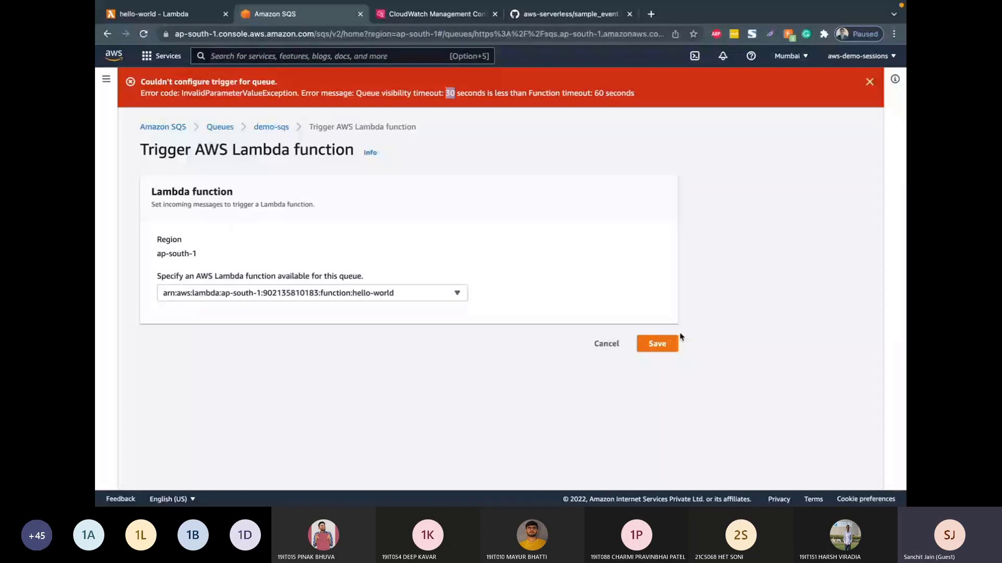
{"action": "left_click", "coordinate": [672, 342]}
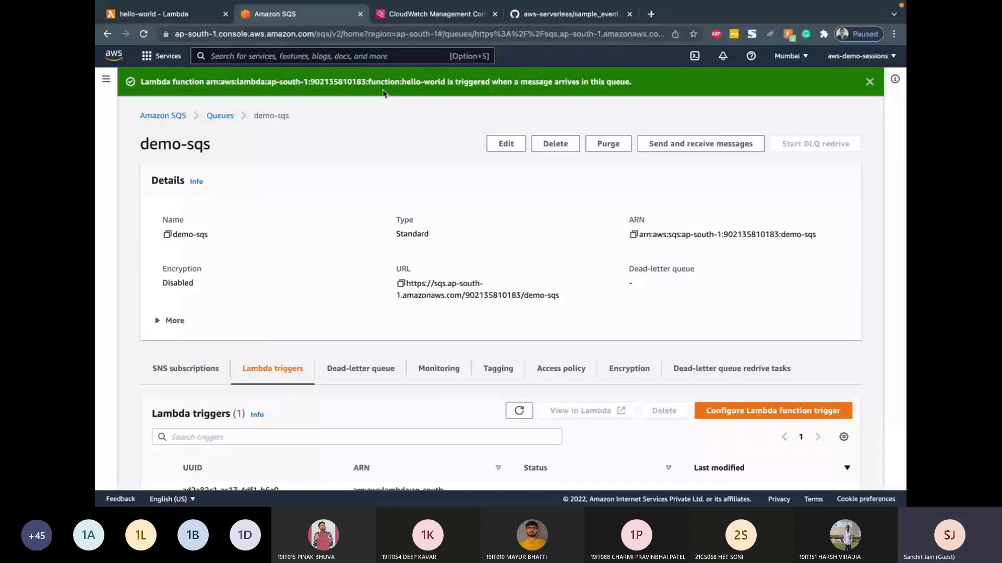
{"action": "scroll", "coordinate": [452, 231], "scroll_direction": "down", "scroll_amount": 2}
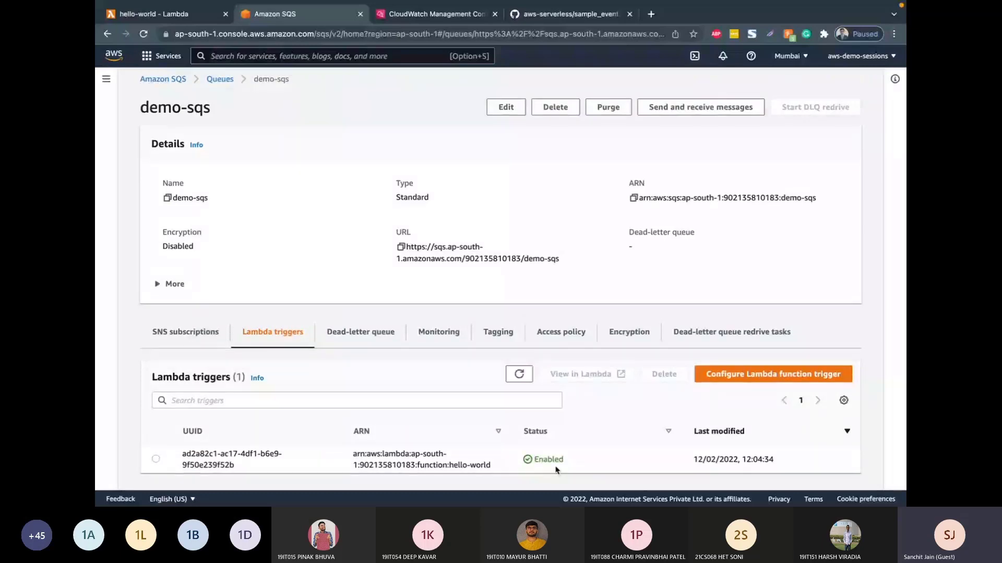
Step: Reload the hello-world function page and open the /aws/lambda/hello-world log group in CloudWatch
{"action": "left_click", "coordinate": [161, 14]}
{"action": "left_click", "coordinate": [144, 35]}
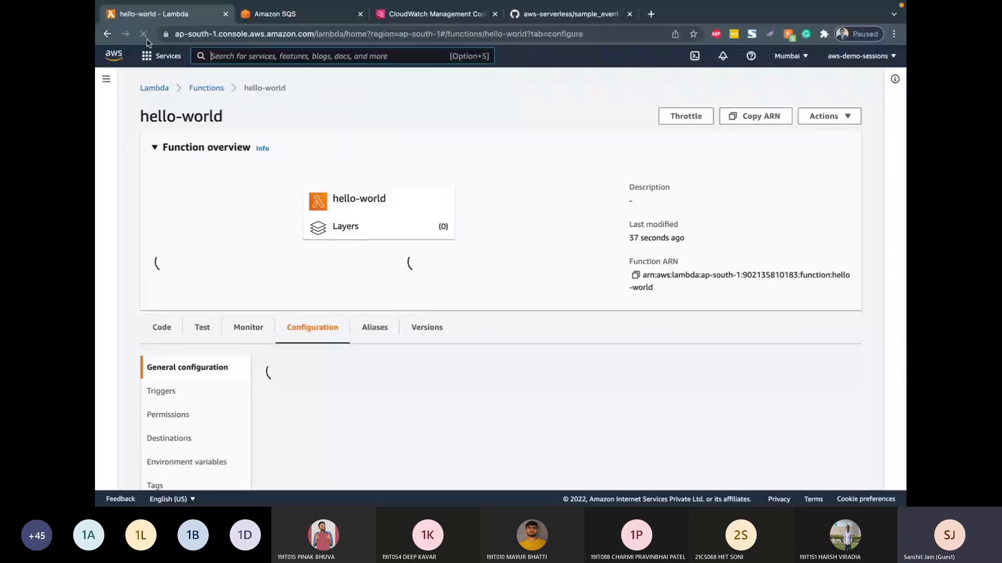
{"action": "left_click", "coordinate": [396, 14]}
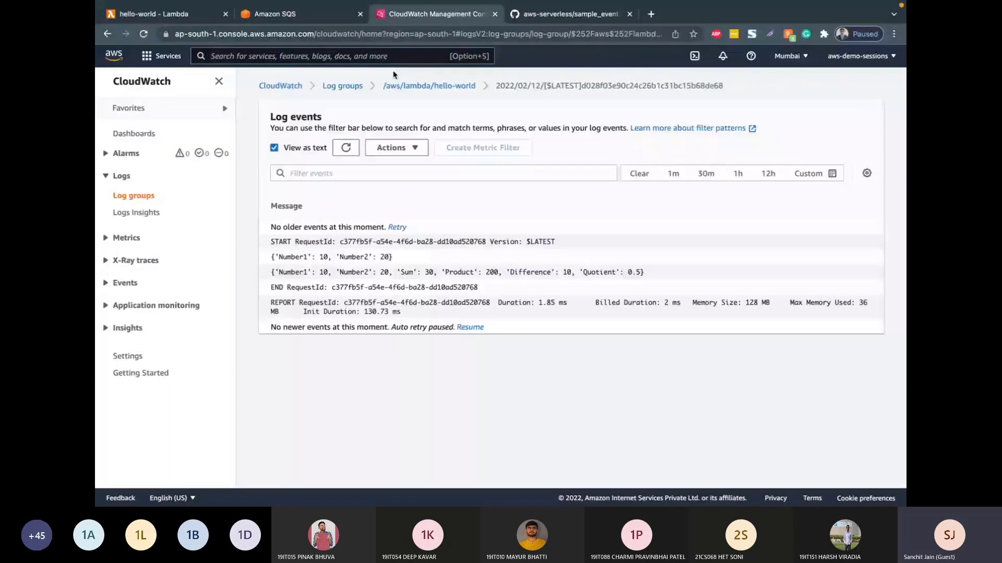
{"action": "left_click", "coordinate": [391, 85]}
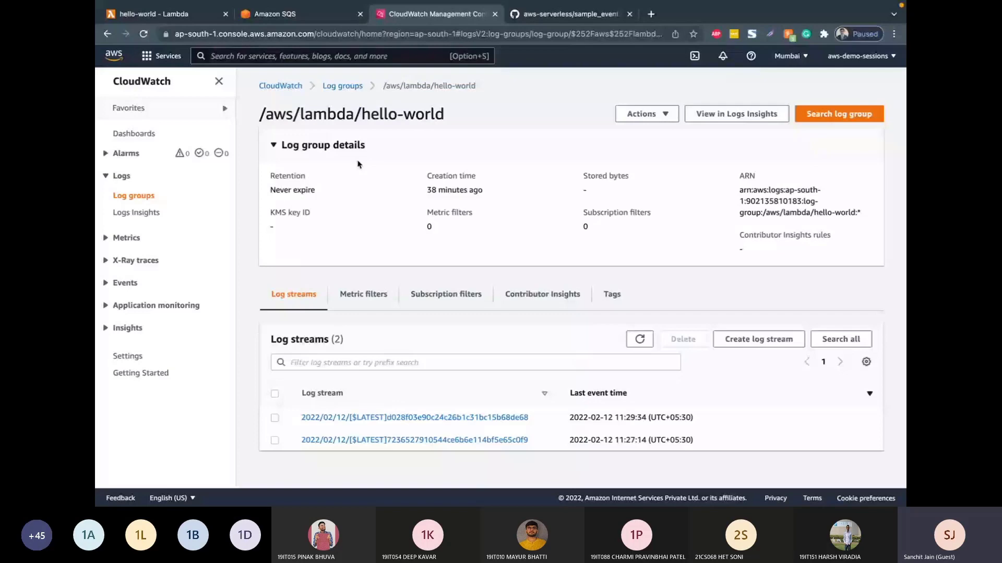
Step: Send the message { "Number1": 10, "Number2": 20 } to the demo-sqs queue in Amazon SQS
{"action": "key", "text": "ctrl+shift+Tab"}
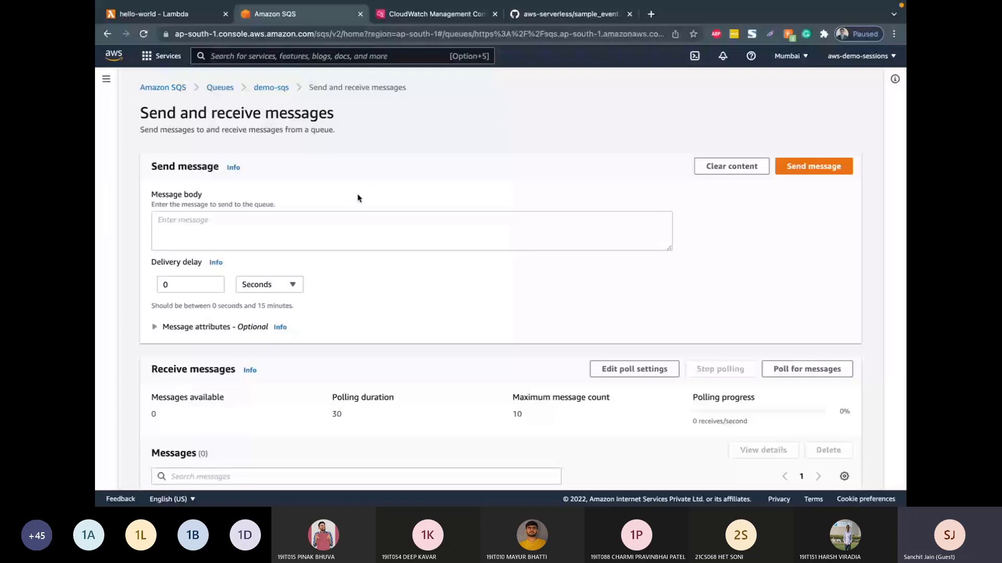
{"action": "left_click", "coordinate": [325, 225]}
{"action": "type", "text": "{ \"Number1\": 10, \"Number2\": 20 }"}
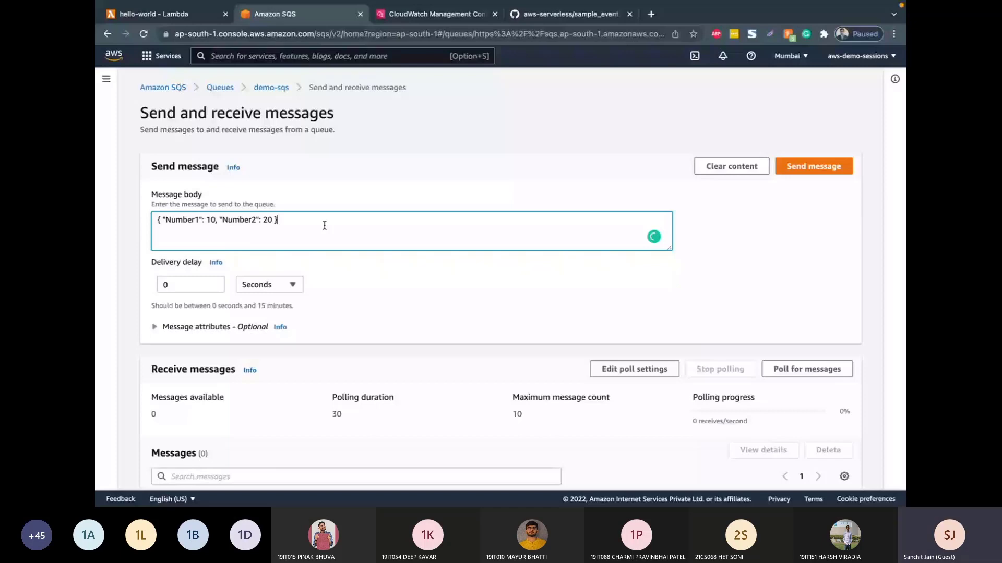
{"action": "left_click", "coordinate": [798, 166]}
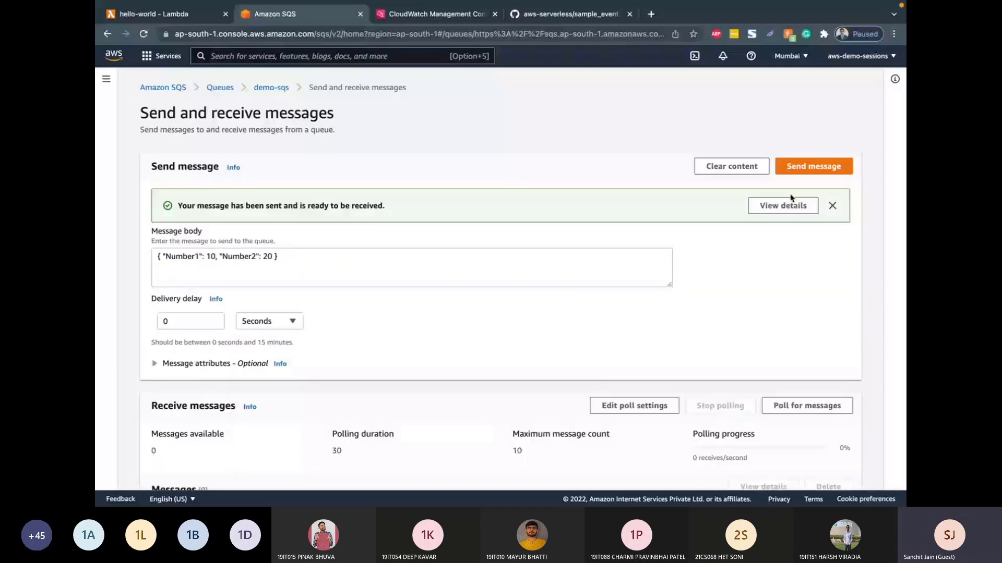
Step: View the sent message's details and check the message counts of demo-sqs in the queue list
{"action": "left_click", "coordinate": [790, 205]}
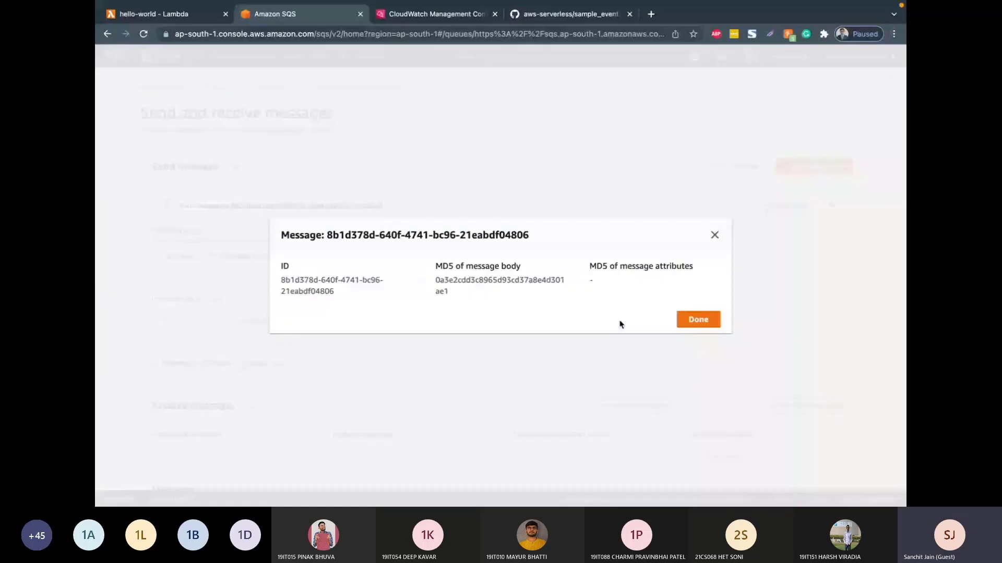
{"action": "left_click", "coordinate": [698, 319]}
{"action": "left_click", "coordinate": [271, 89]}
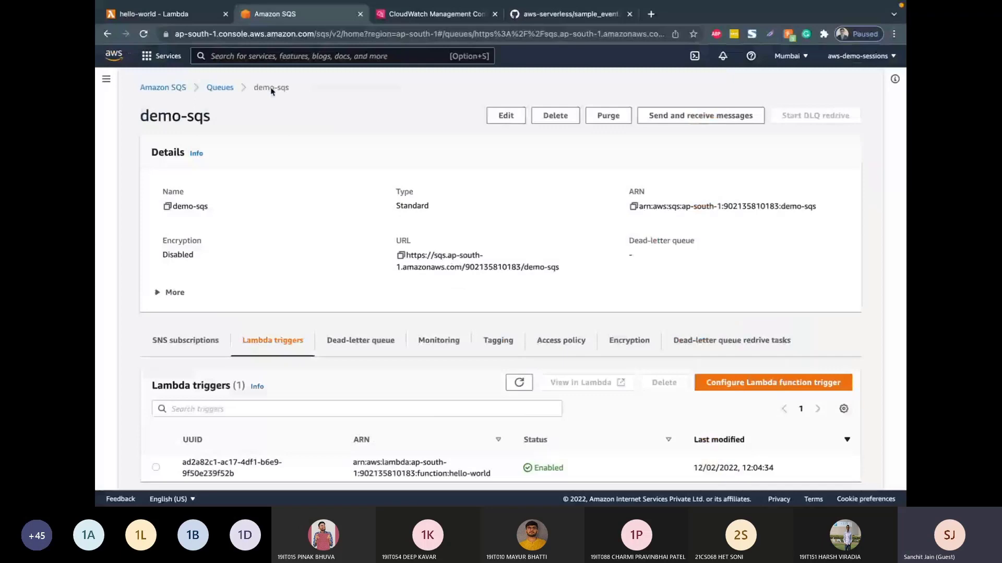
{"action": "left_click", "coordinate": [220, 88]}
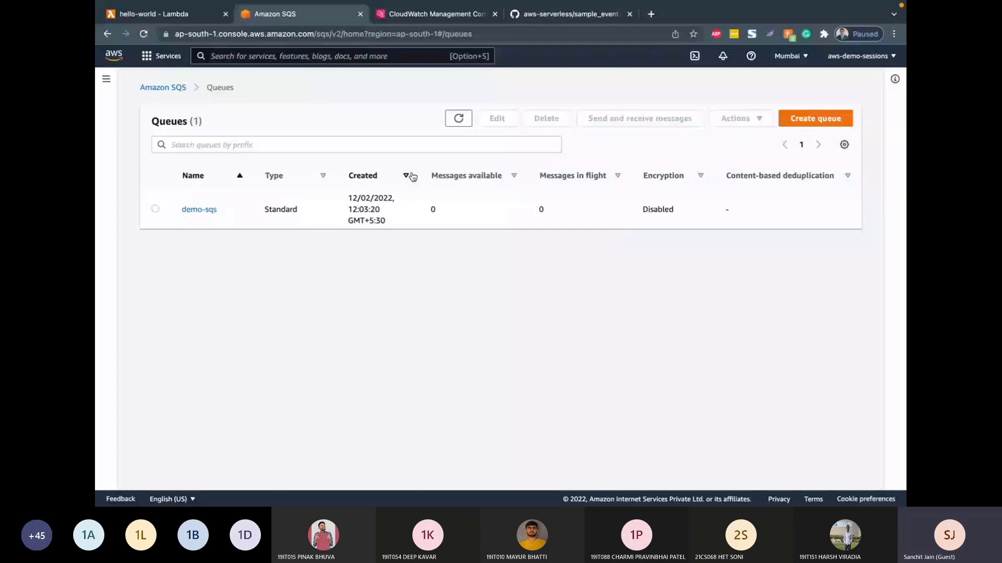
Step: Open the newest log stream of the /aws/lambda/hello-world log group in CloudWatch and show its events as text
{"action": "left_click", "coordinate": [404, 11]}
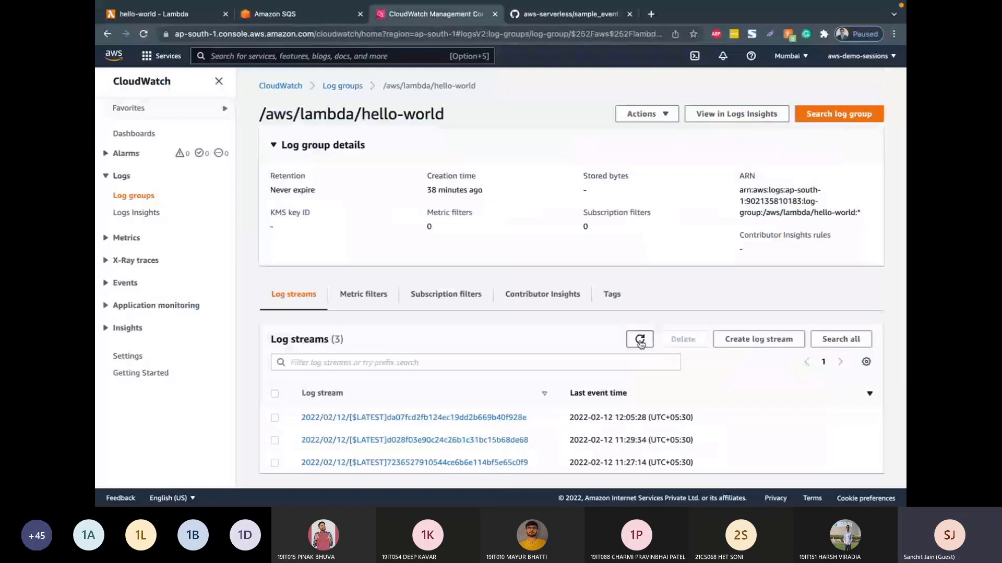
{"action": "left_click", "coordinate": [502, 417]}
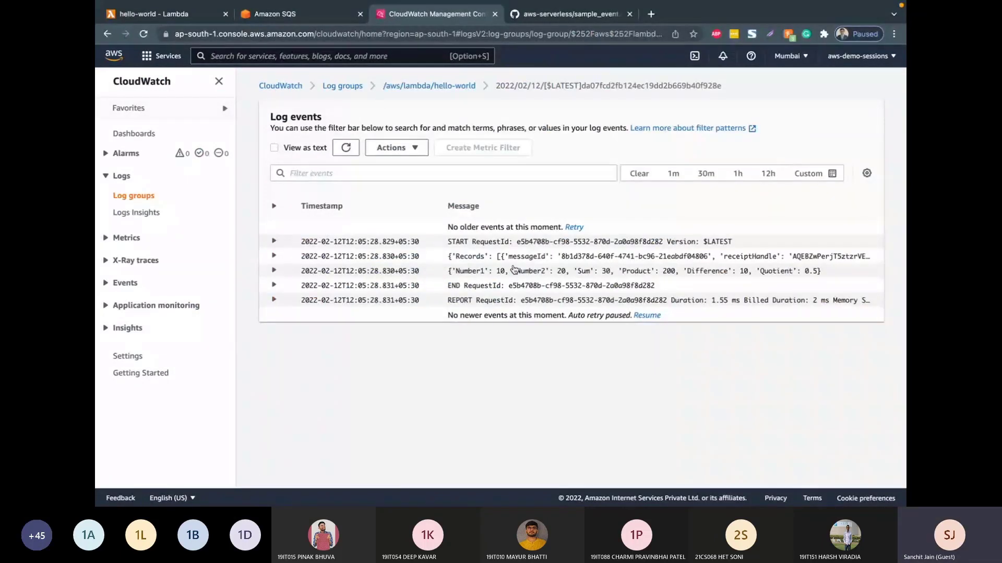
{"action": "left_click", "coordinate": [516, 261]}
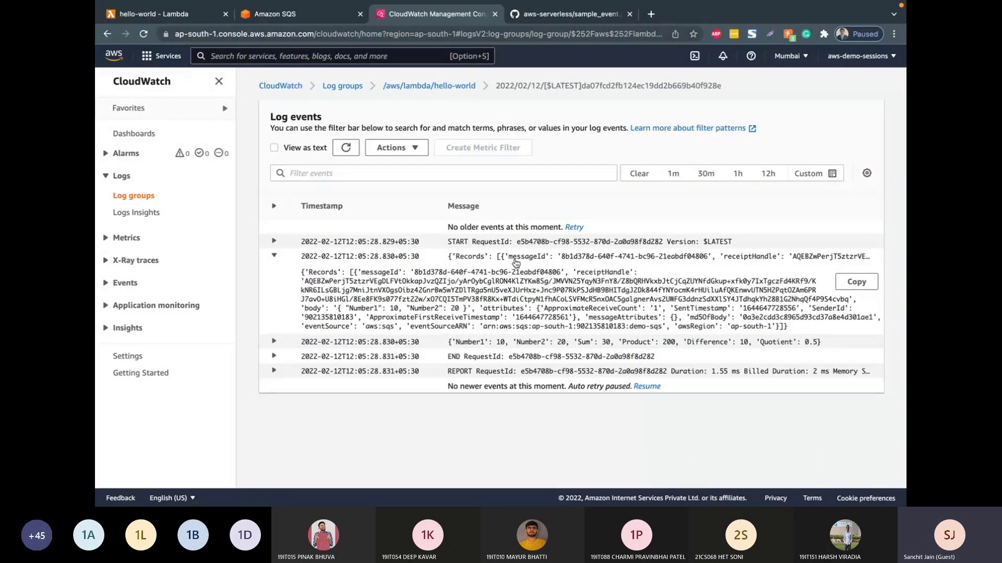
{"action": "left_click", "coordinate": [274, 148]}
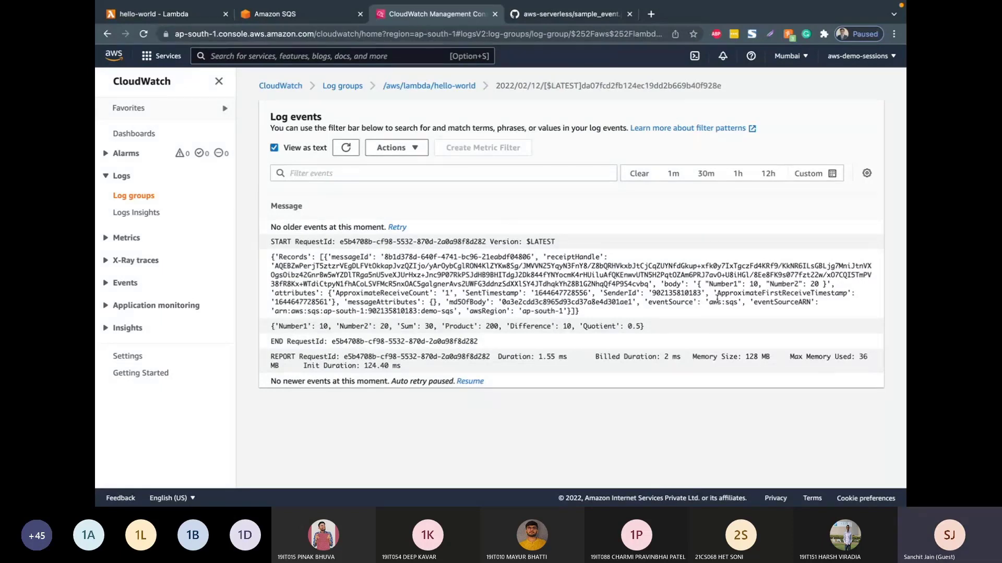
Step: Examine the event source and the event source ARN in the logged Records event
{"action": "left_click_drag", "start_coordinate": [644, 302], "coordinate": [746, 305]}
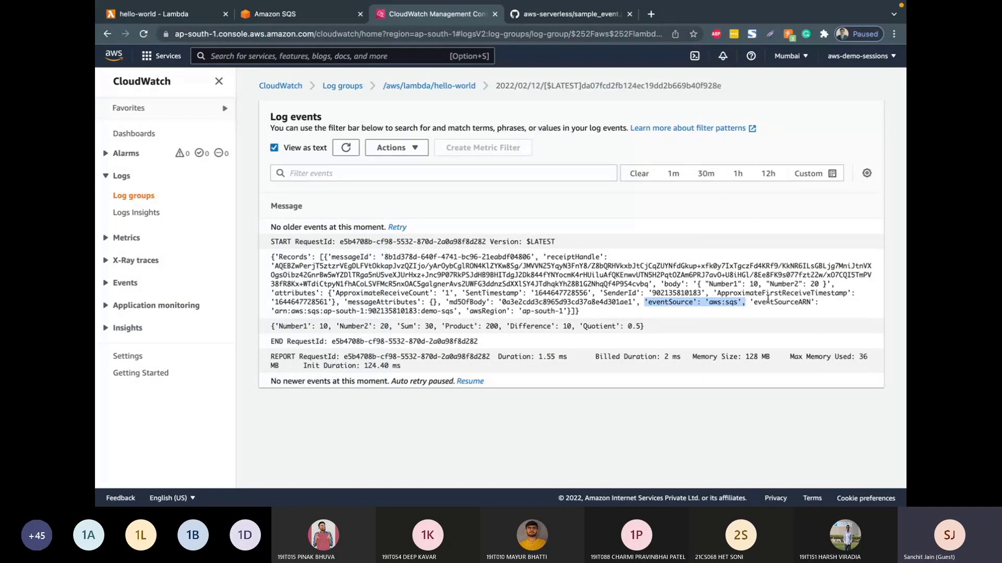
{"action": "left_click", "coordinate": [358, 310]}
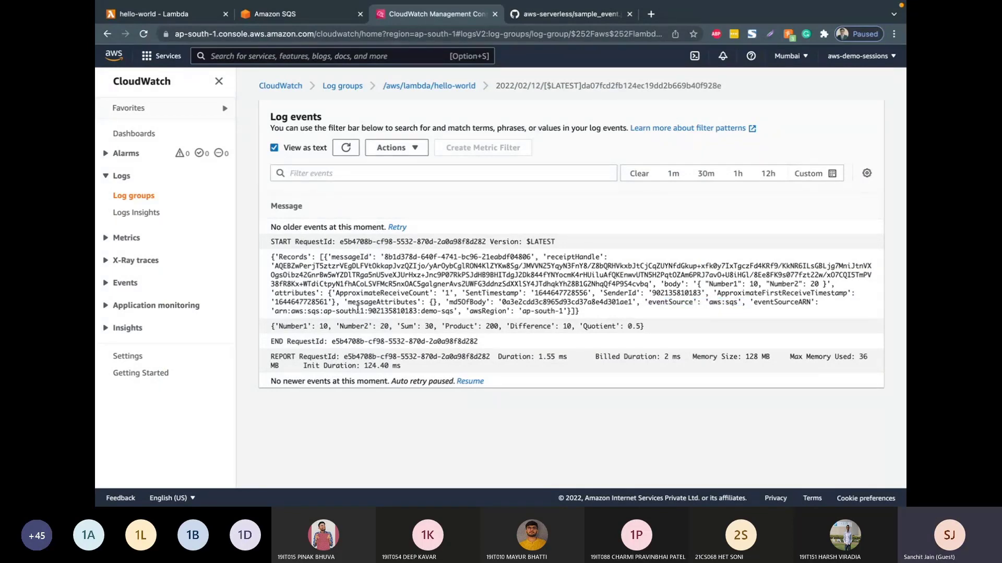
{"action": "left_click_drag", "start_coordinate": [274, 310], "coordinate": [455, 310]}
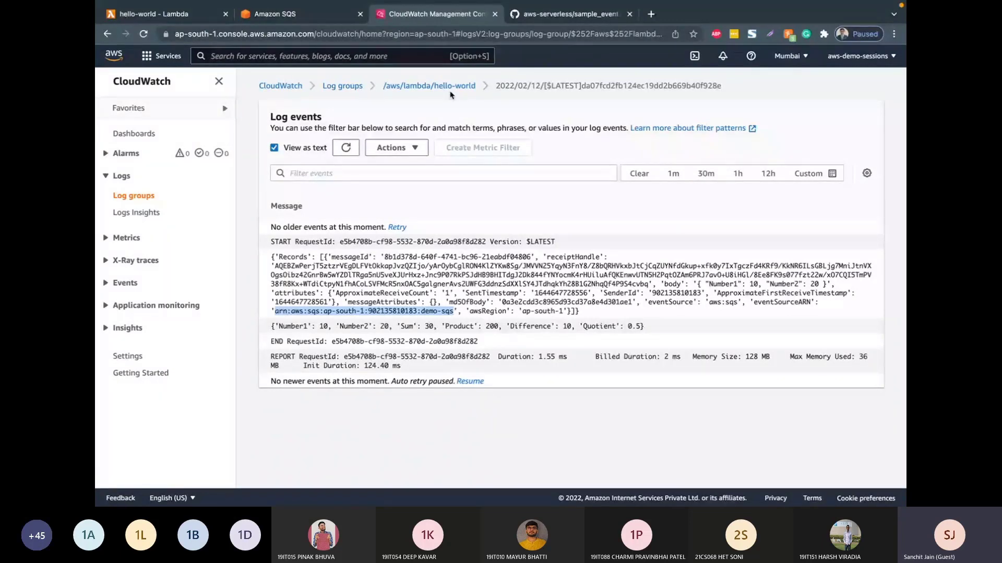
Step: Open the send and receive messages page of demo-sqs and enter { "Number1": 10, "Number2": 20 } as message body
{"action": "left_click", "coordinate": [314, 14]}
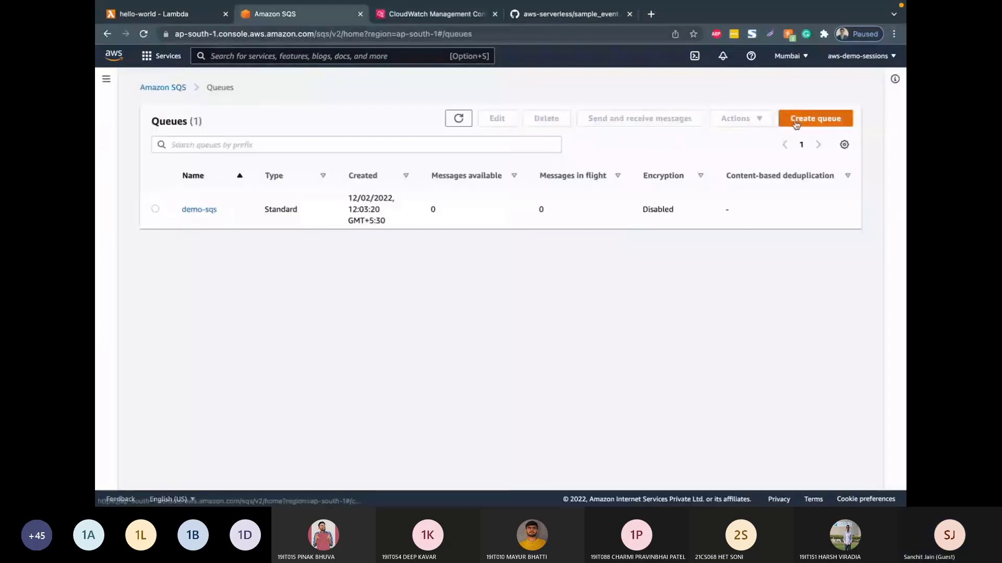
{"action": "left_click", "coordinate": [796, 122]}
{"action": "left_click", "coordinate": [220, 89]}
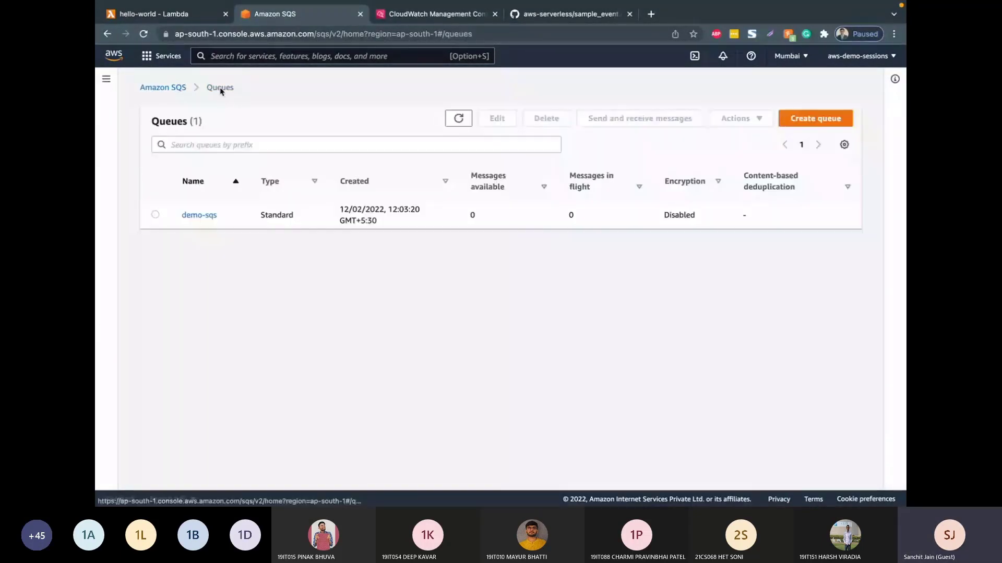
{"action": "left_click", "coordinate": [155, 215]}
{"action": "left_click", "coordinate": [625, 123]}
{"action": "left_click", "coordinate": [380, 223]}
{"action": "key", "text": "ctrl+v"}
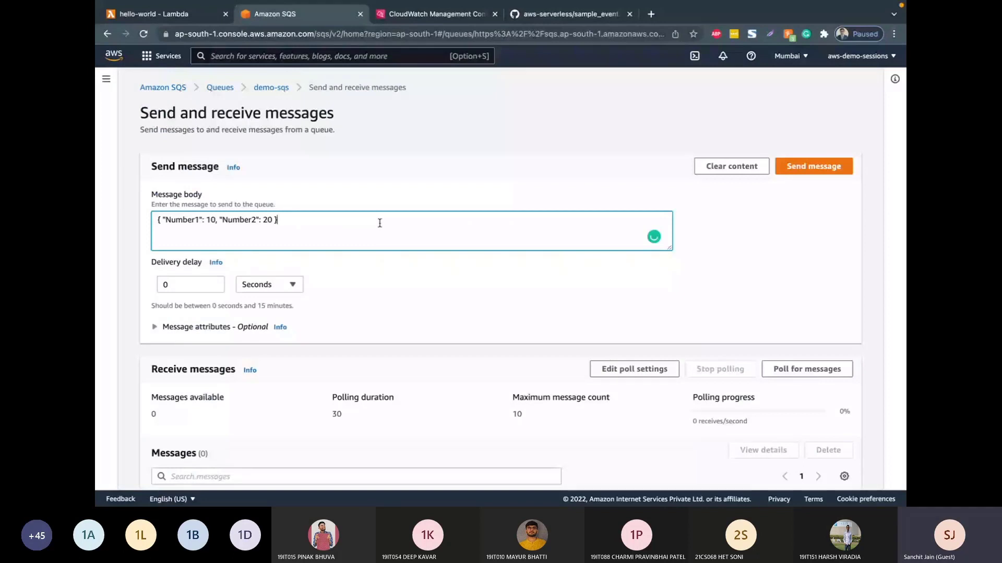
Step: Change the message body to { "Number1": 30, "Number2": 50 } and send it to the queue
{"action": "left_click", "coordinate": [208, 219]}
{"action": "key", "text": "BackSpace"}
{"action": "type", "text": "3"}
{"action": "left_click", "coordinate": [267, 220]}
{"action": "key", "text": "BackSpace"}
{"action": "type", "text": "5"}
{"action": "scroll", "coordinate": [497, 127], "scroll_direction": "down", "scroll_amount": 3}
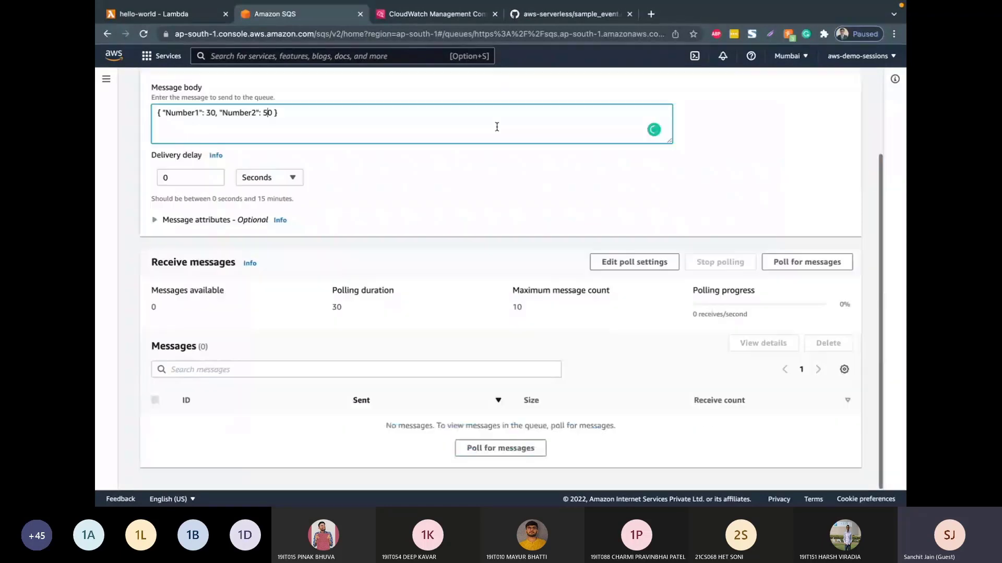
{"action": "scroll", "coordinate": [496, 126], "scroll_direction": "up", "scroll_amount": 3}
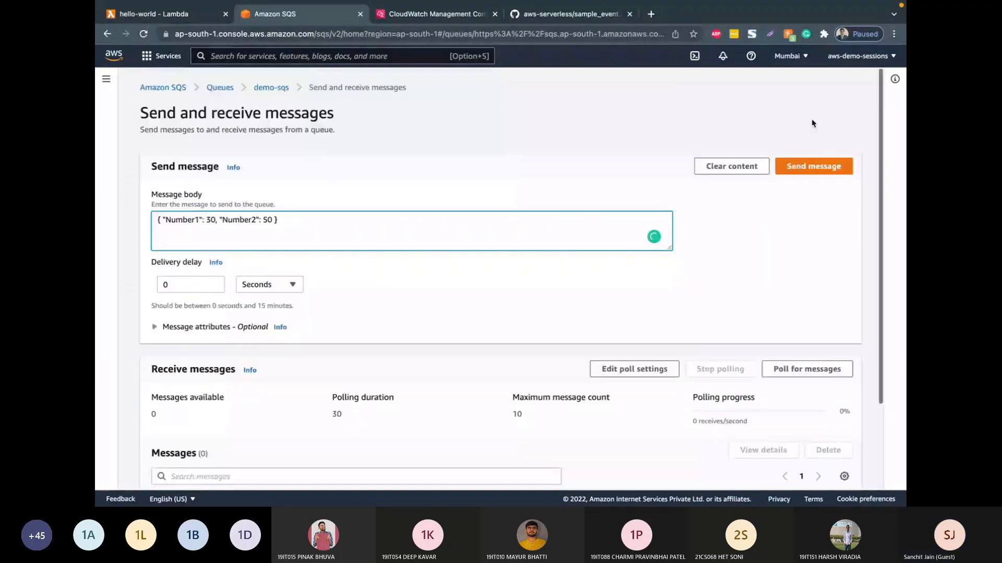
{"action": "left_click", "coordinate": [794, 168]}
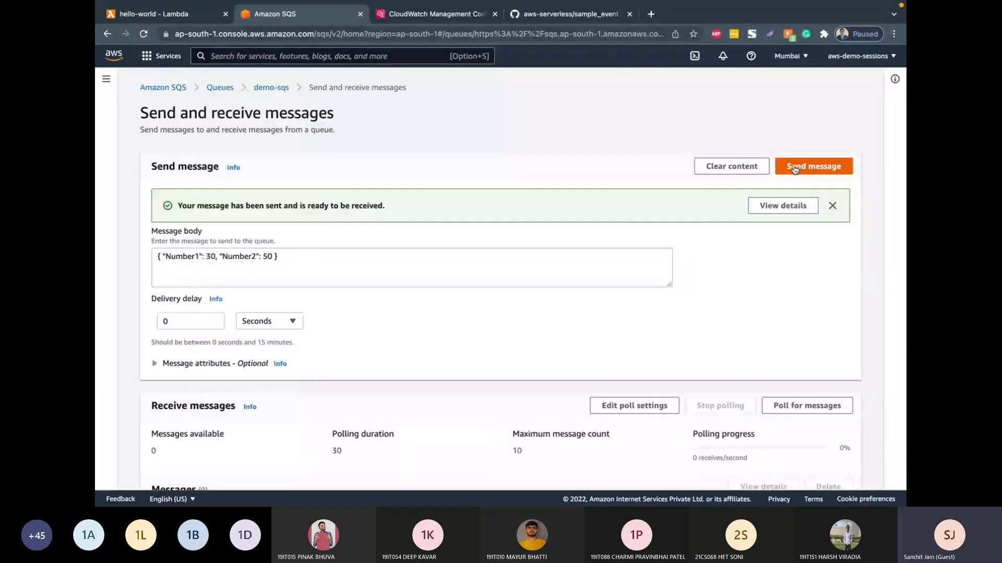
Step: Check the message counts of demo-sqs in the queue list and reopen the newest hello-world log stream in CloudWatch
{"action": "left_click", "coordinate": [272, 88]}
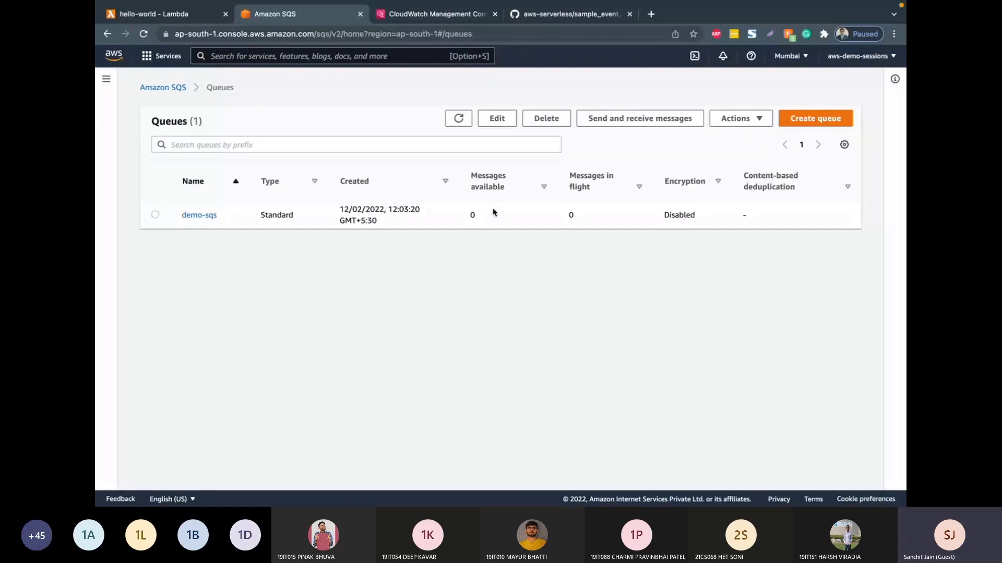
{"action": "left_click", "coordinate": [437, 16]}
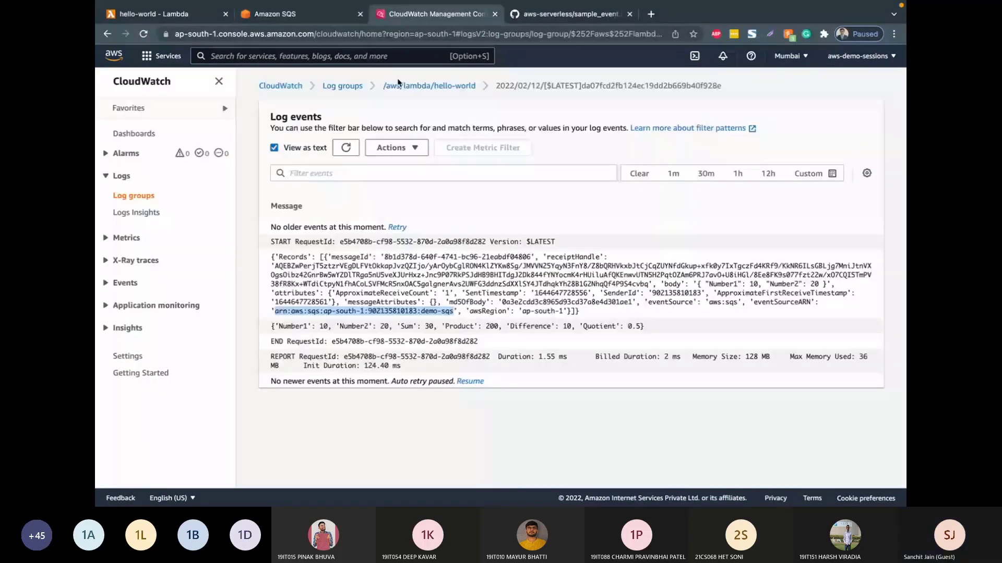
{"action": "left_click", "coordinate": [400, 84]}
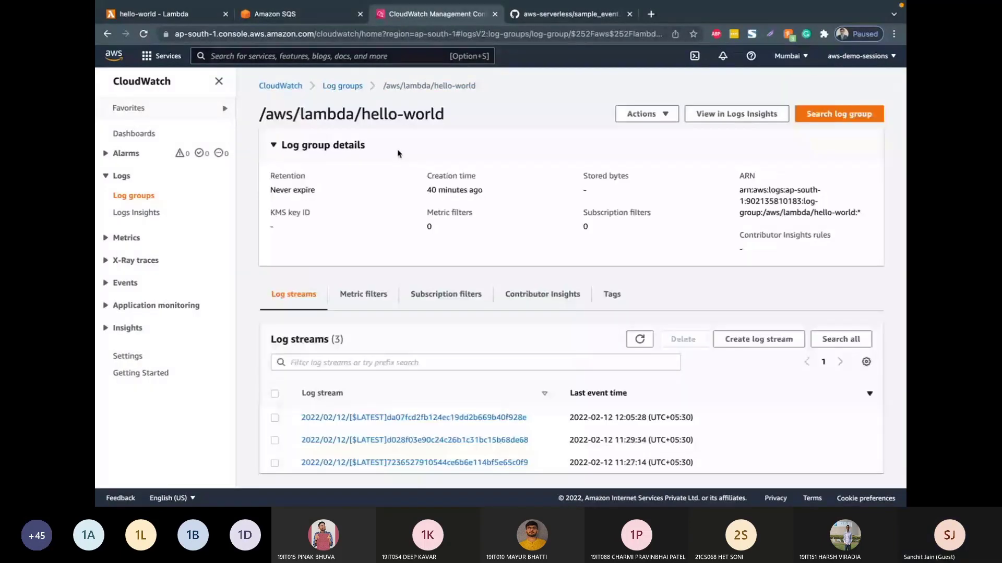
{"action": "left_click", "coordinate": [491, 419]}
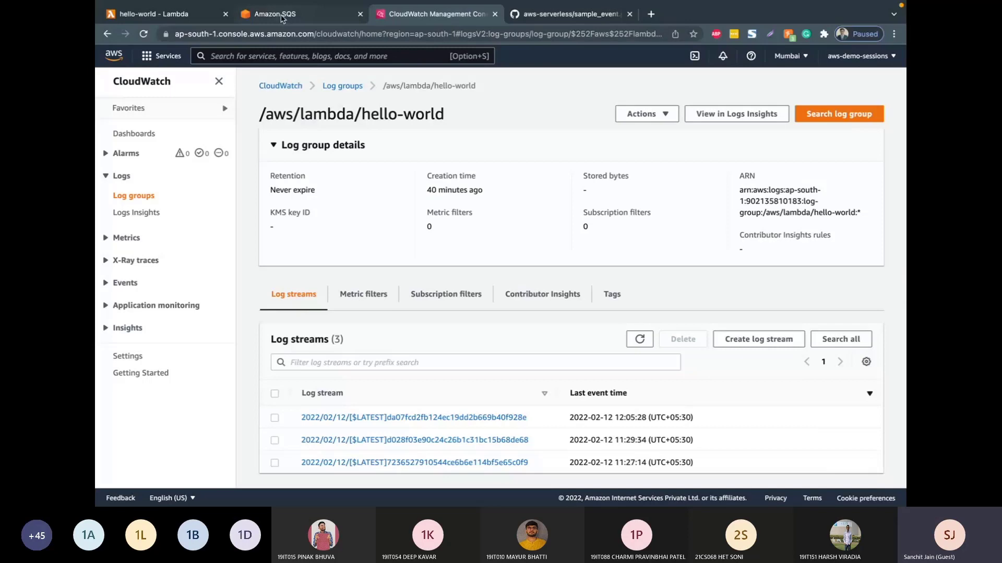
Step: Start a new Lambda function authored from scratch and name it lambda-get-file-from-s3
{"action": "left_click", "coordinate": [193, 14]}
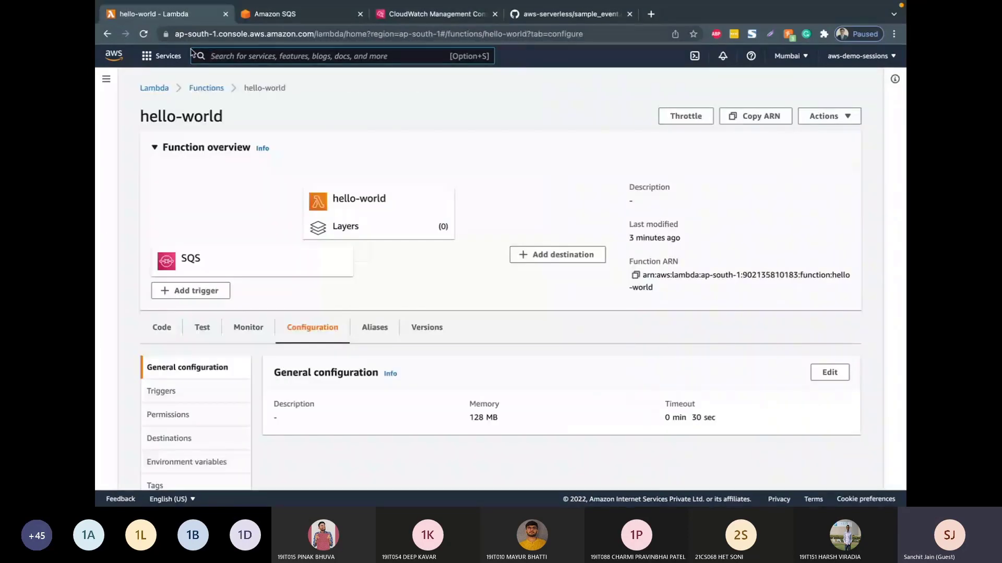
{"action": "left_click", "coordinate": [205, 89]}
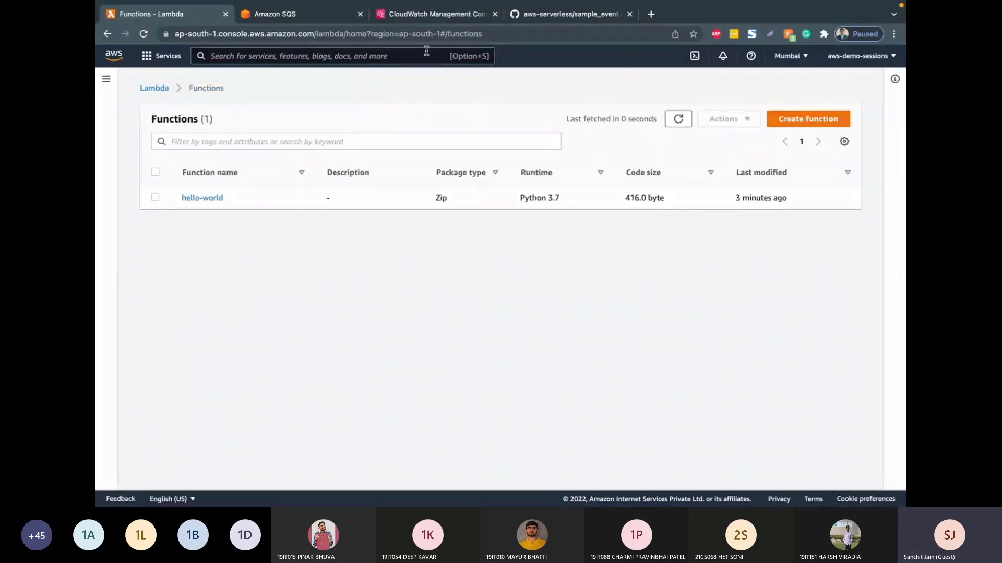
{"action": "left_click", "coordinate": [803, 121]}
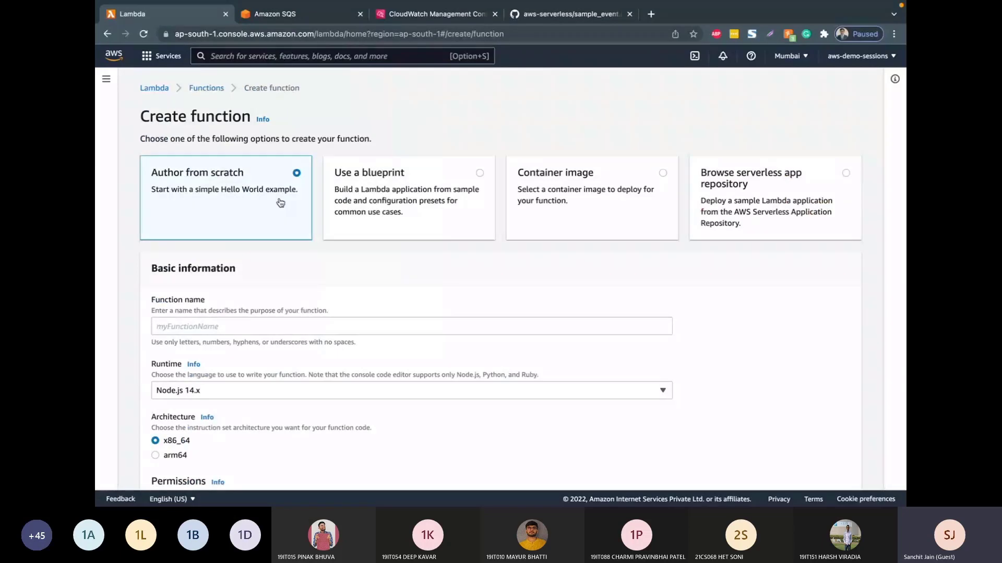
{"action": "scroll", "coordinate": [281, 266], "scroll_direction": "down", "scroll_amount": 2}
{"action": "left_click", "coordinate": [277, 257]}
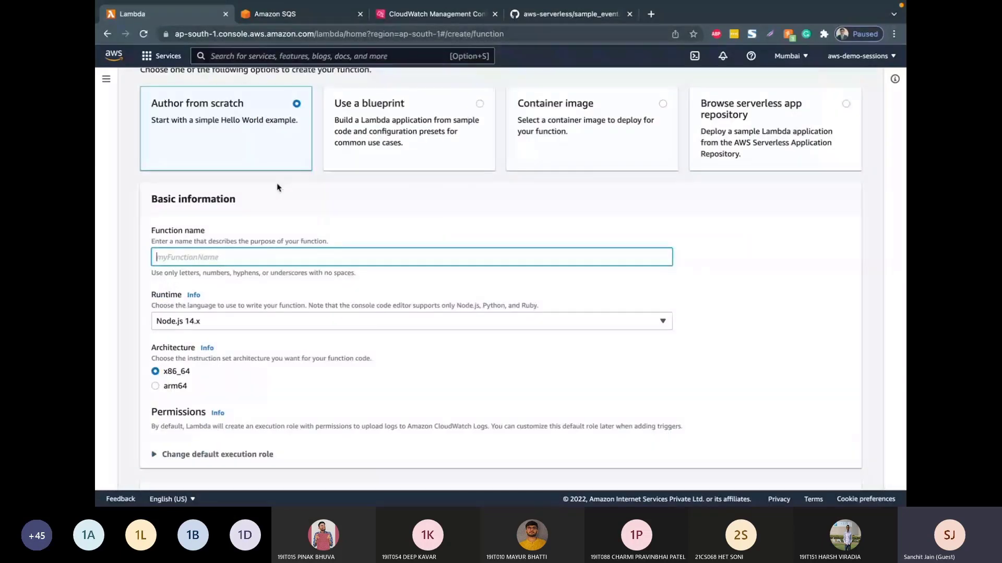
{"action": "key", "text": "BackSpace"}
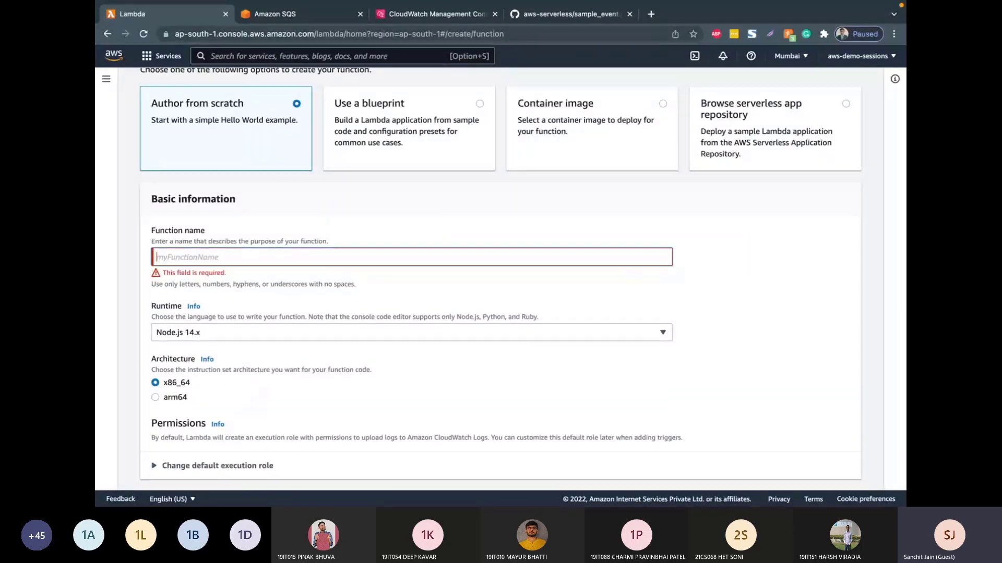
{"action": "type", "text": "lambda-ge"}
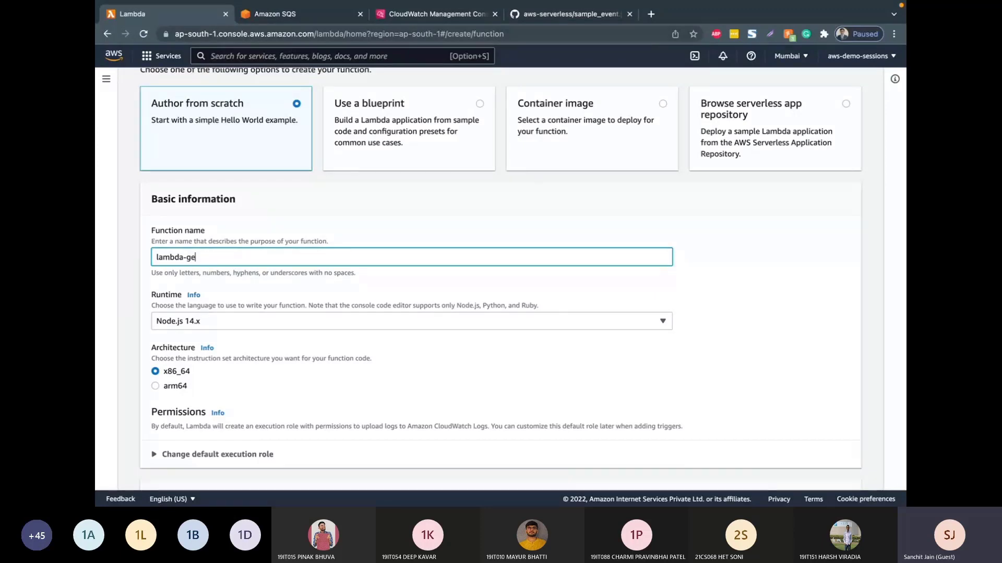
{"action": "type", "text": "t-file-from-s3"}
Step: Set the new function's runtime to Python 3.9
{"action": "scroll", "coordinate": [254, 285], "scroll_direction": "down", "scroll_amount": 2}
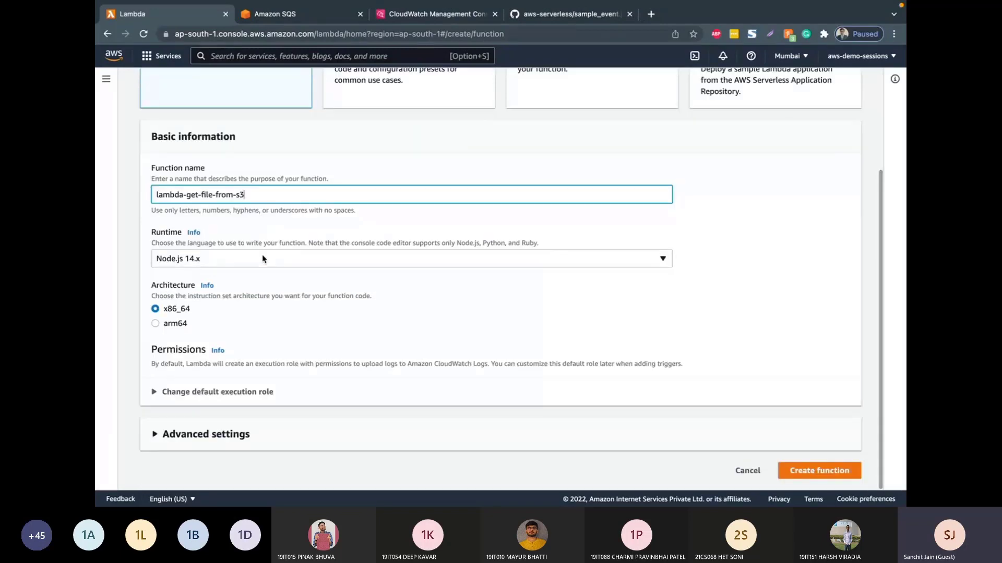
{"action": "left_click", "coordinate": [263, 258]}
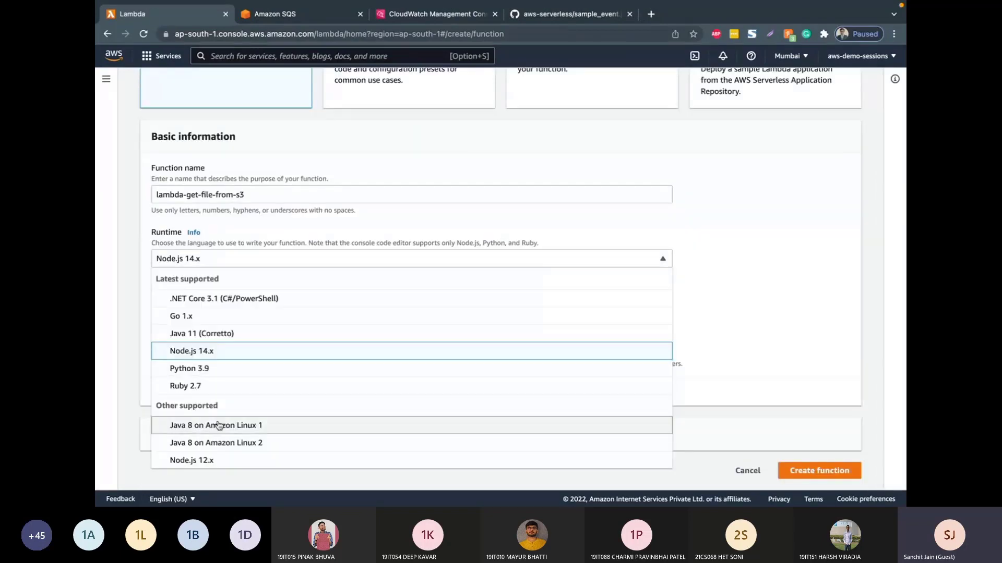
{"action": "scroll", "coordinate": [224, 320], "scroll_direction": "down", "scroll_amount": 1}
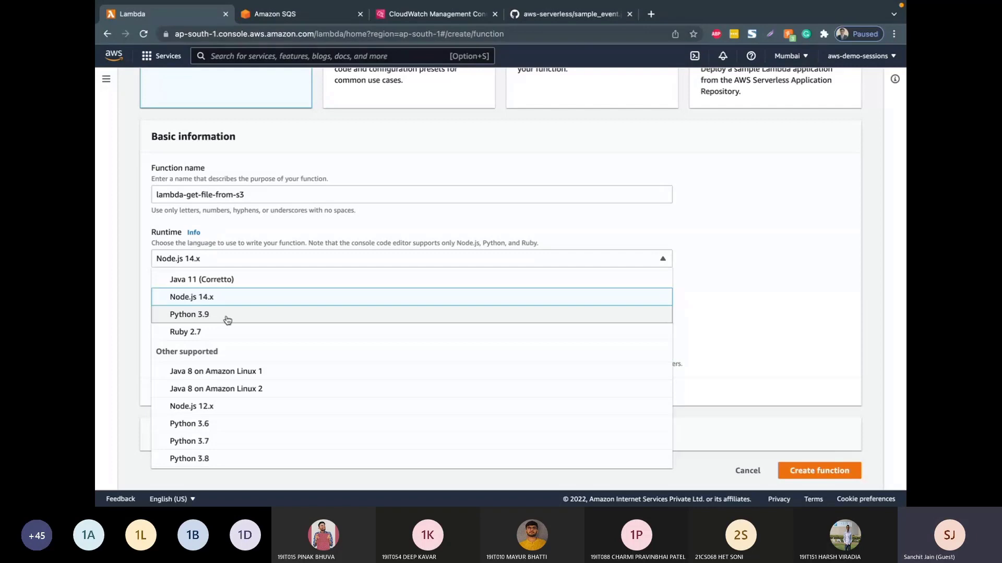
{"action": "left_click", "coordinate": [227, 319]}
Step: Change the default execution role to the existing role lambda_function_role
{"action": "left_click", "coordinate": [219, 394]}
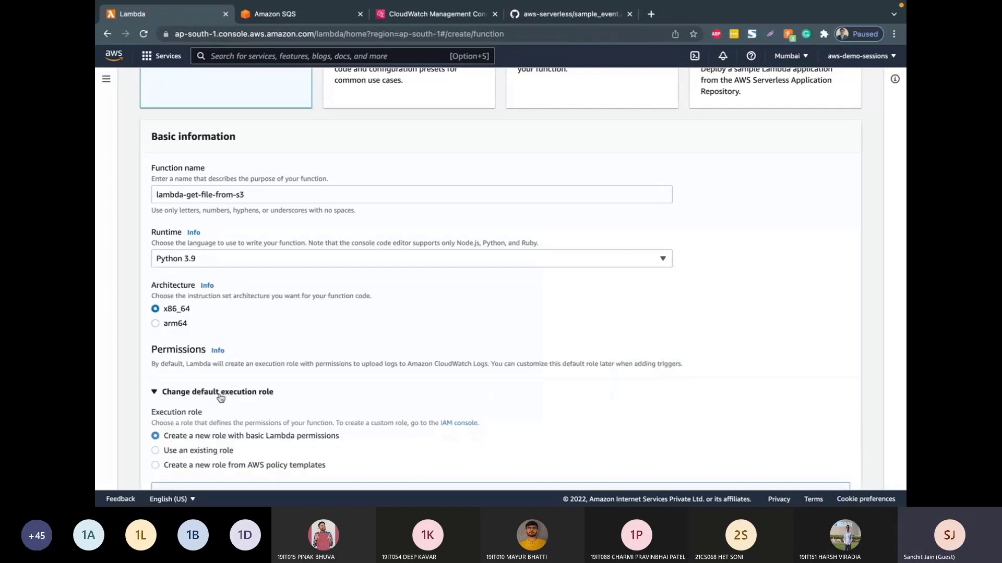
{"action": "scroll", "coordinate": [220, 398], "scroll_direction": "down", "scroll_amount": 3}
{"action": "left_click", "coordinate": [199, 321]}
{"action": "left_click", "coordinate": [233, 386]}
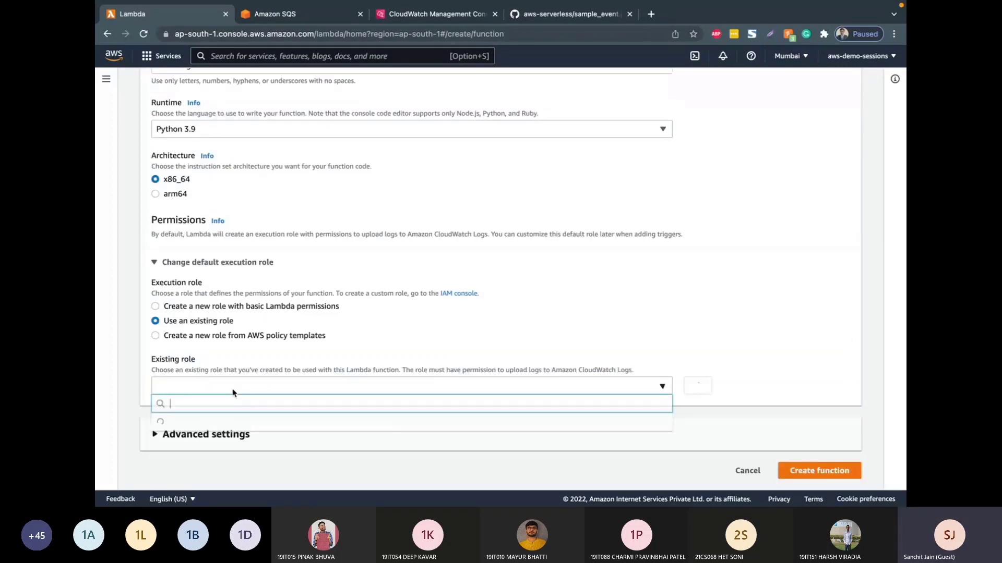
{"action": "left_click", "coordinate": [229, 422]}
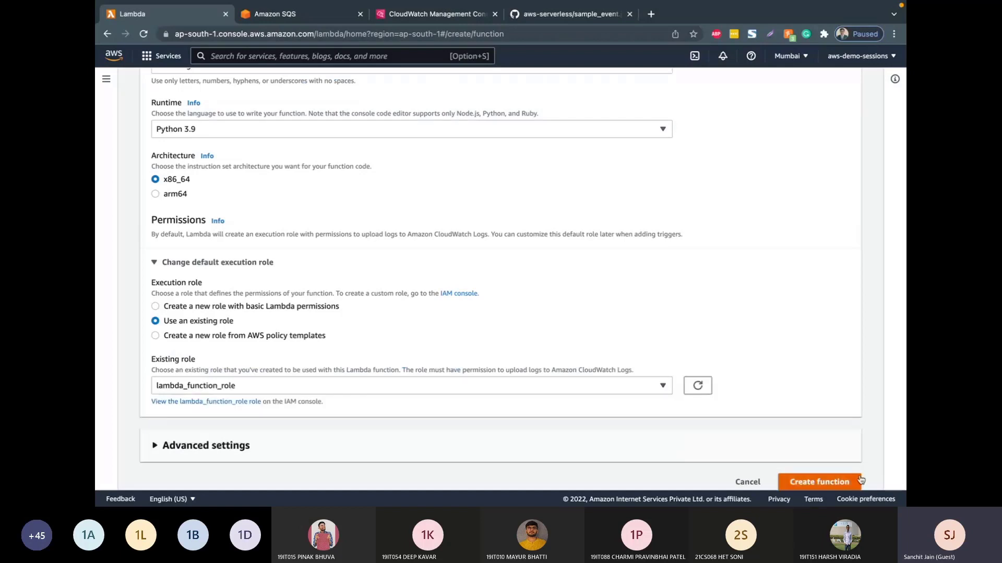
Step: Create the function with the configured settings and bring its code source into view
{"action": "left_click", "coordinate": [837, 486]}
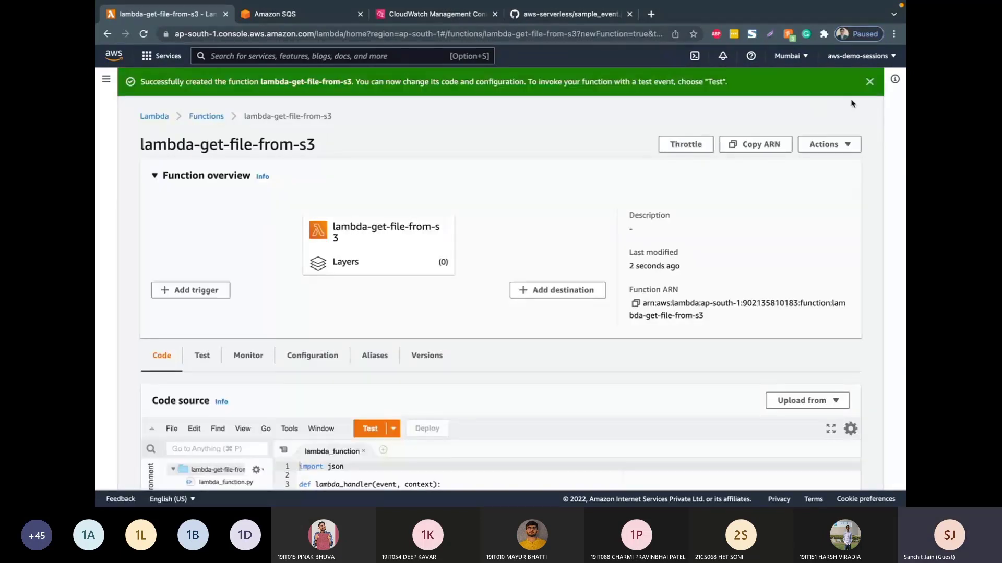
{"action": "scroll", "coordinate": [541, 140], "scroll_direction": "down", "scroll_amount": 2}
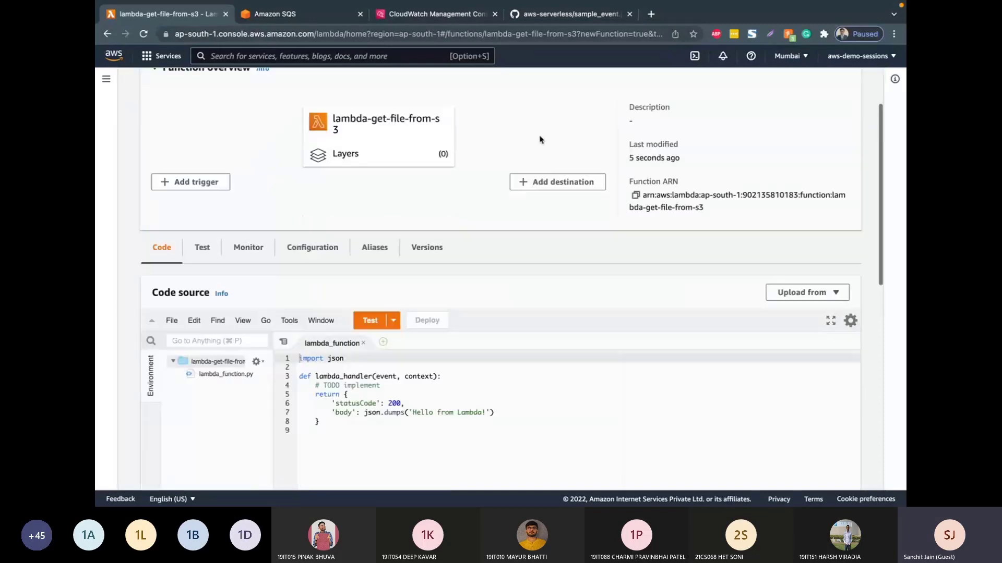
{"action": "scroll", "coordinate": [539, 139], "scroll_direction": "down", "scroll_amount": 1}
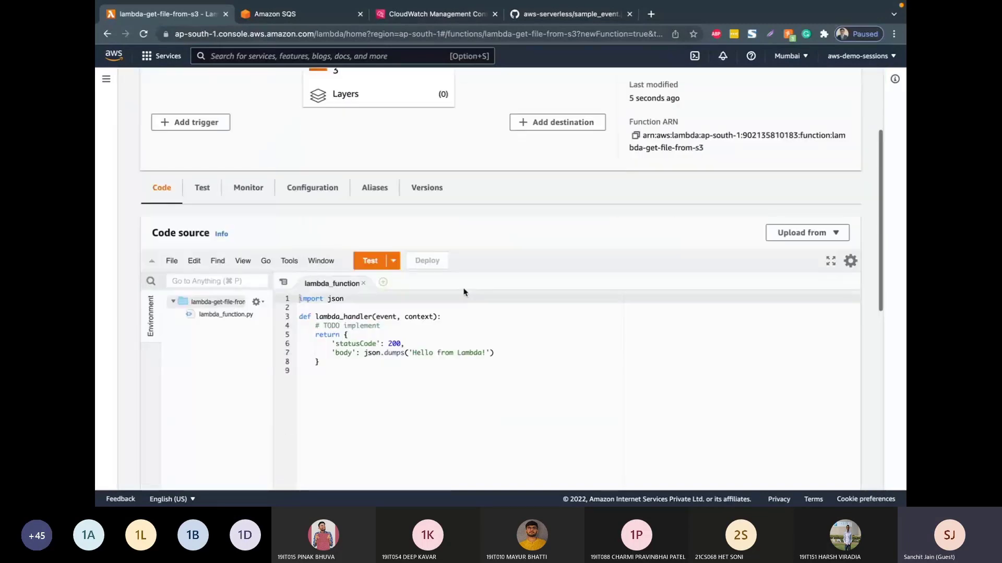
Step: Switch to GitHub, open read_file.py from the aws-serverless repository and copy all of its code
{"action": "left_click", "coordinate": [526, 18]}
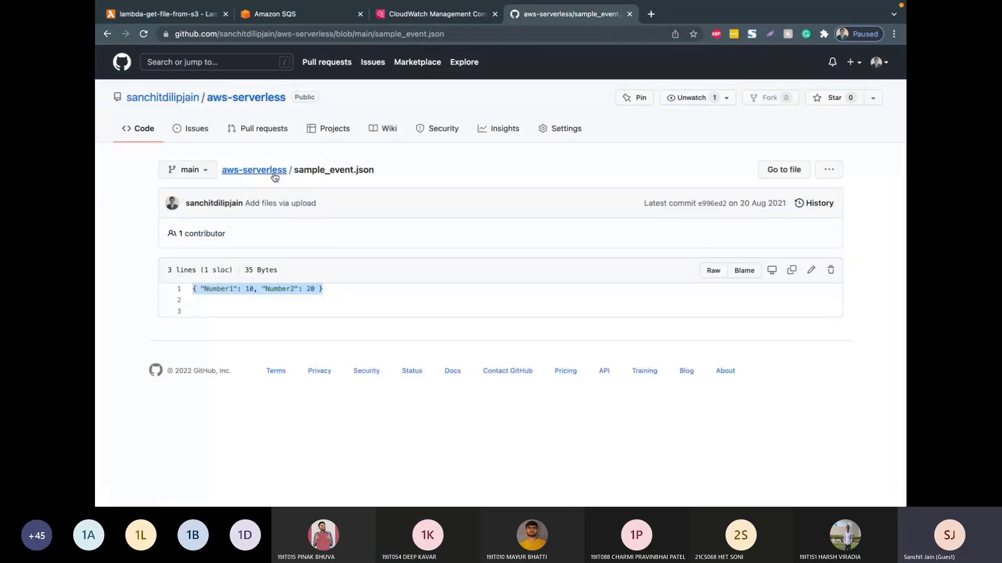
{"action": "left_click", "coordinate": [251, 172]}
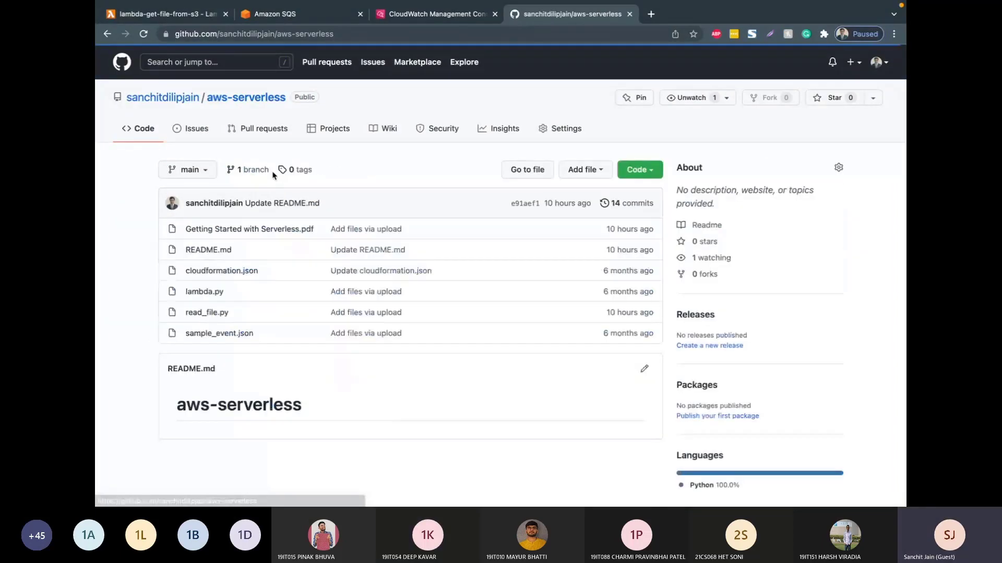
{"action": "left_click", "coordinate": [213, 315]}
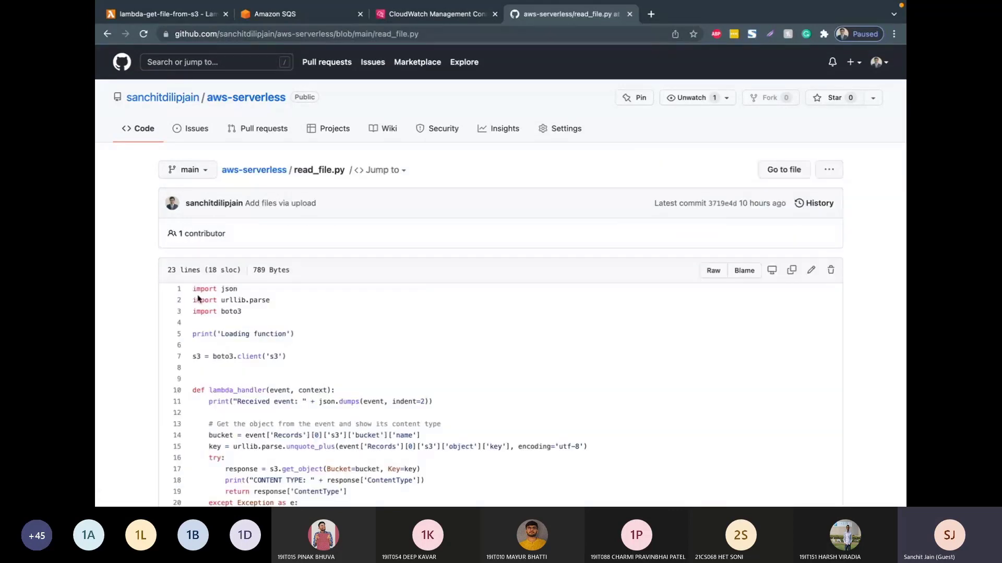
{"action": "left_click_drag", "start_coordinate": [192, 288], "coordinate": [251, 432]}
{"action": "key", "text": "super+c"}
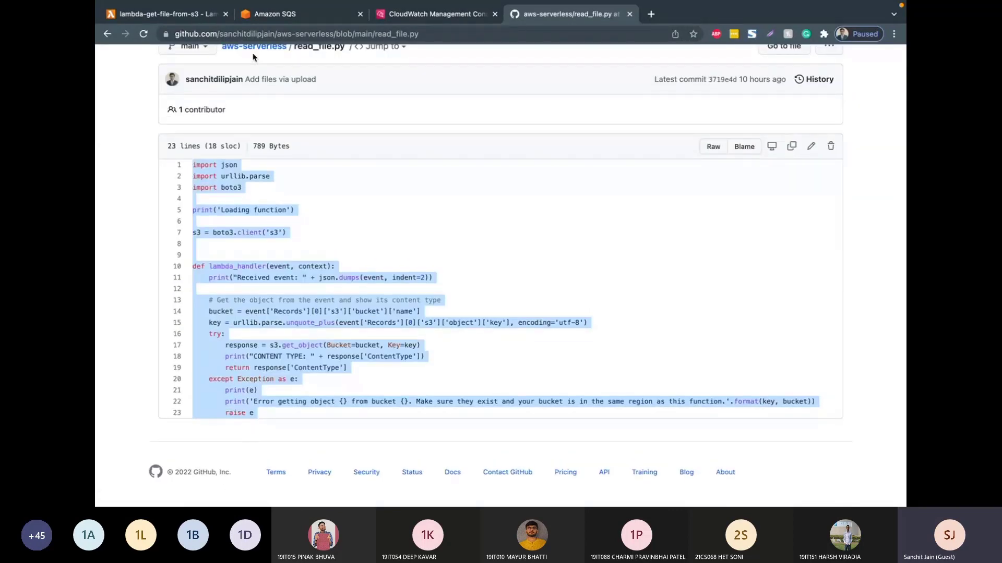
Step: Replace the entire default code of lambda_function in the Lambda console with the copied read_file.py code
{"action": "left_click", "coordinate": [168, 15]}
{"action": "left_click", "coordinate": [348, 381]}
{"action": "key", "text": "super+a"}
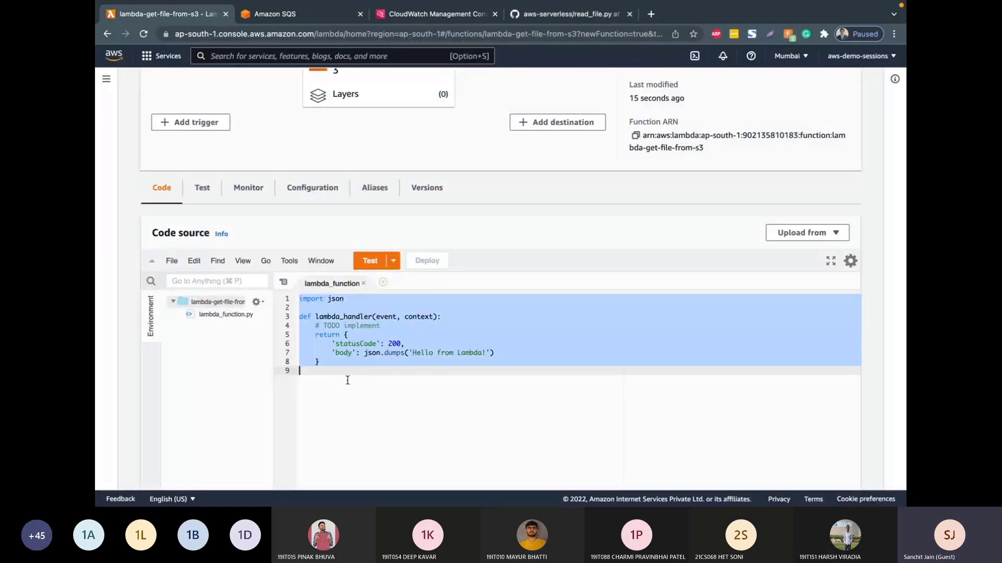
{"action": "key", "text": "super+v"}
{"action": "scroll", "coordinate": [353, 246], "scroll_direction": "down", "scroll_amount": 2}
Step: Remove the indent=2 argument from the json.dumps call in the "Received event" print line and save the file
{"action": "left_click_drag", "start_coordinate": [402, 254], "coordinate": [303, 254]}
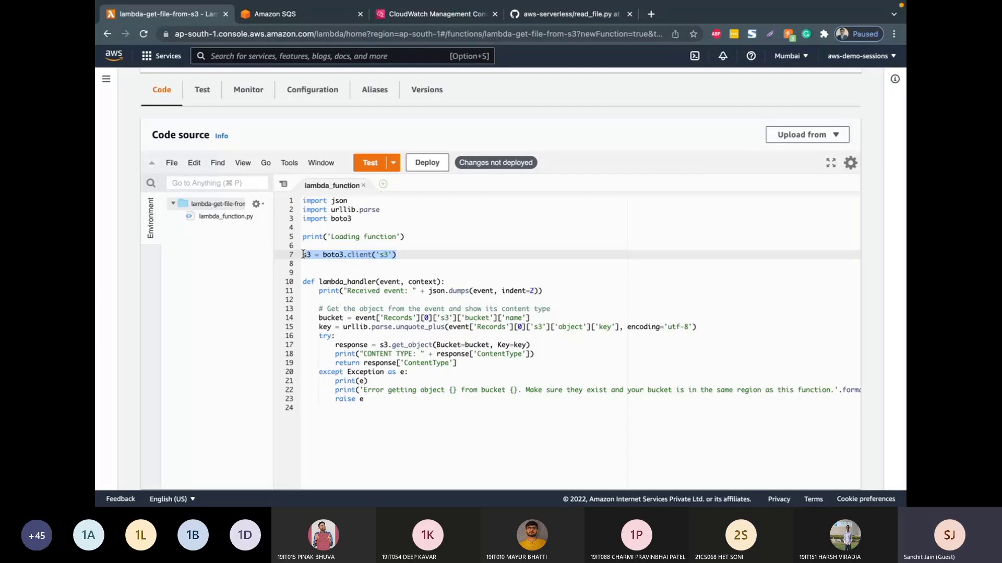
{"action": "double_click", "coordinate": [324, 255]}
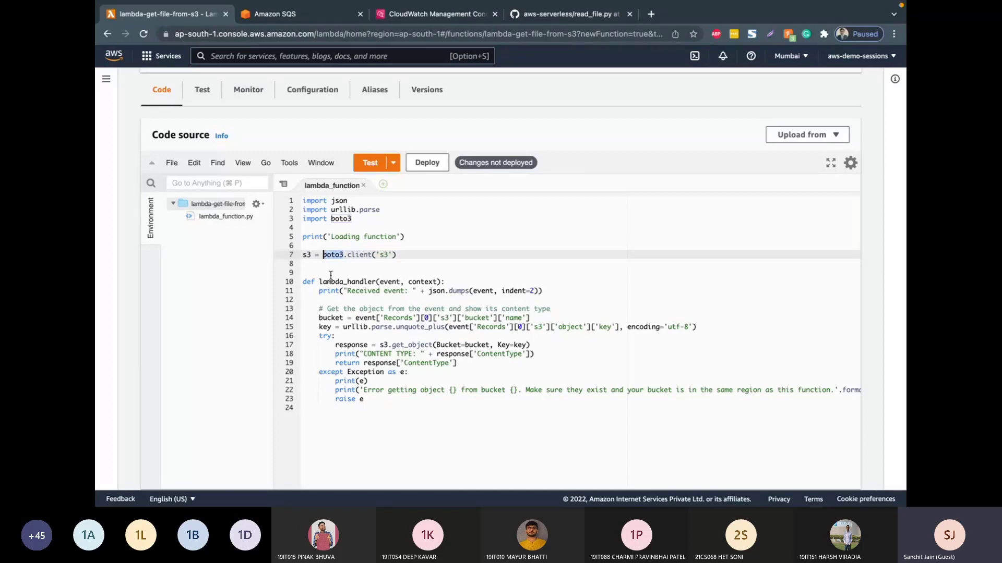
{"action": "left_click_drag", "start_coordinate": [319, 317], "coordinate": [546, 317]}
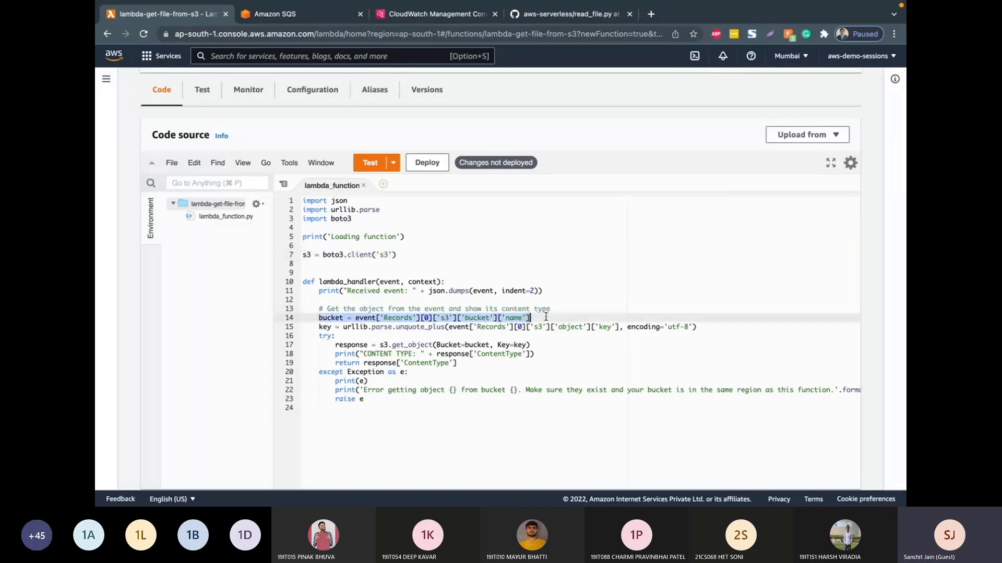
{"action": "left_click", "coordinate": [501, 291]}
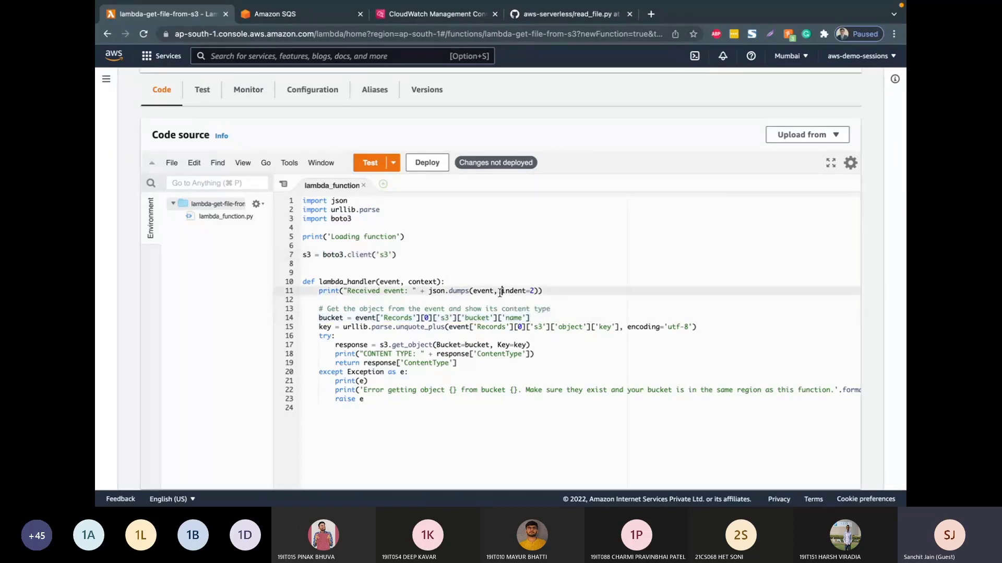
{"action": "left_click_drag", "start_coordinate": [494, 292], "coordinate": [534, 291]}
{"action": "key", "text": "BackSpace"}
{"action": "key", "text": "super+s"}
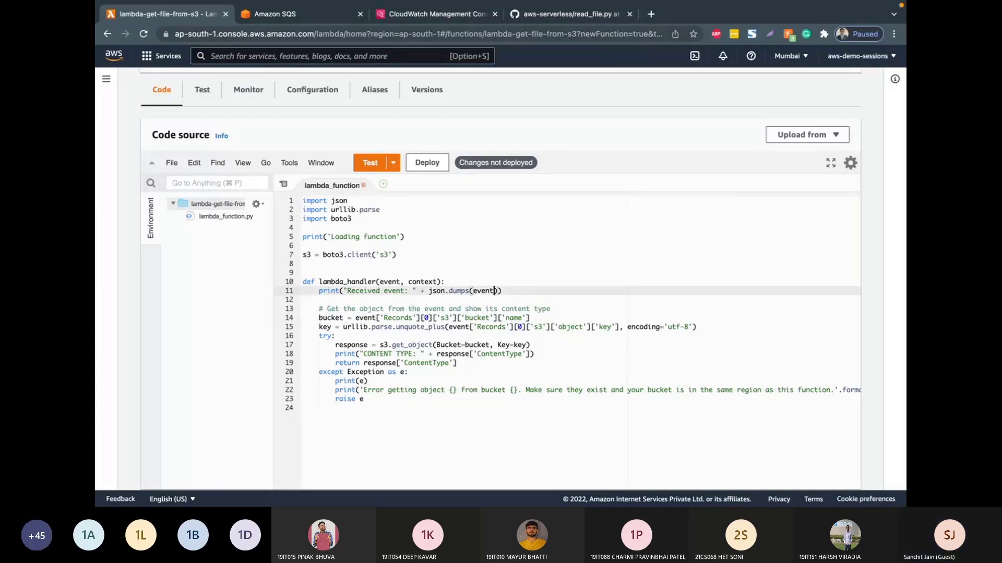
Step: Compare the bucket assignment line with the Records event in the newest hello-world log stream in CloudWatch, viewing the log events as text
{"action": "left_click", "coordinate": [318, 318]}
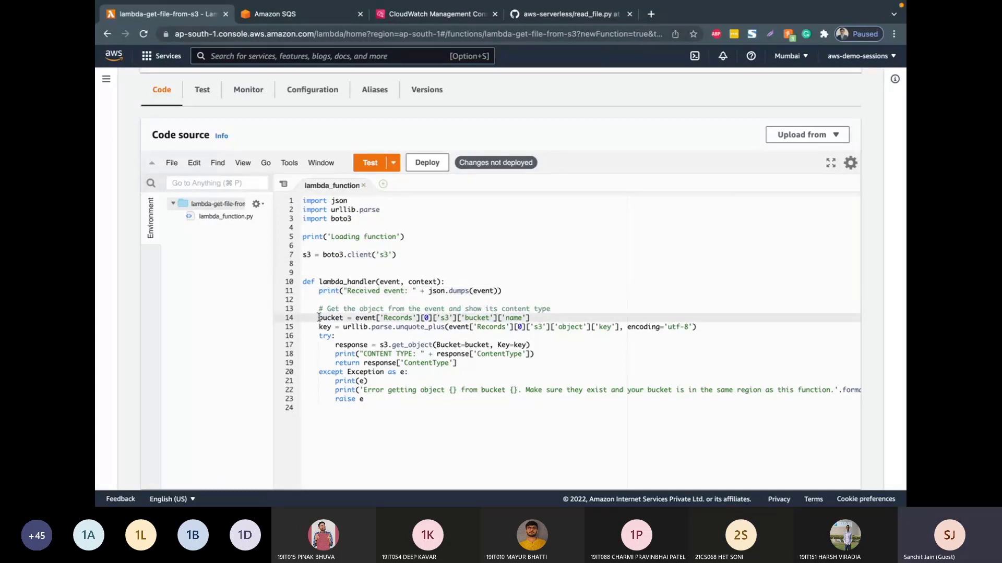
{"action": "left_click_drag", "start_coordinate": [318, 318], "coordinate": [531, 318]}
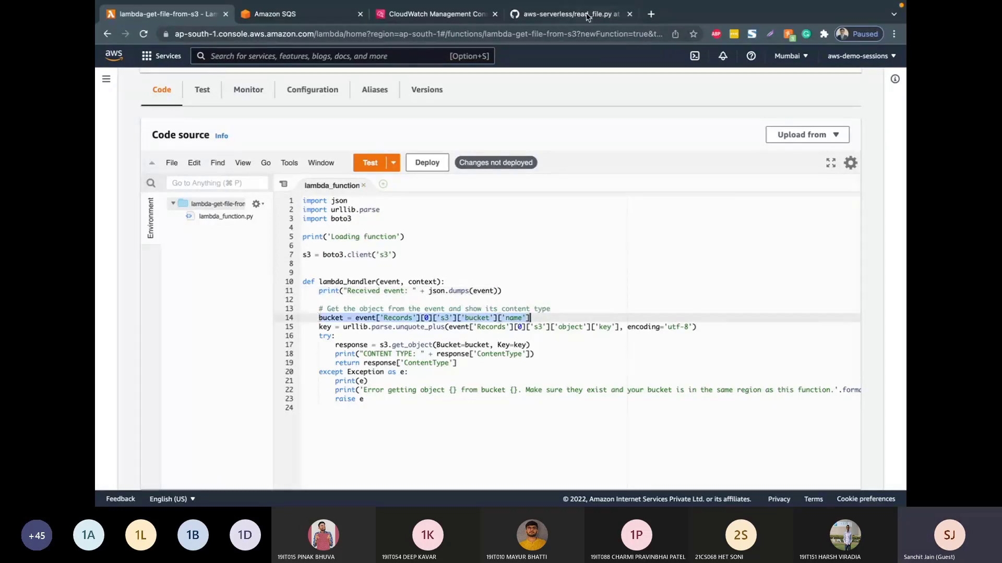
{"action": "left_click", "coordinate": [438, 14]}
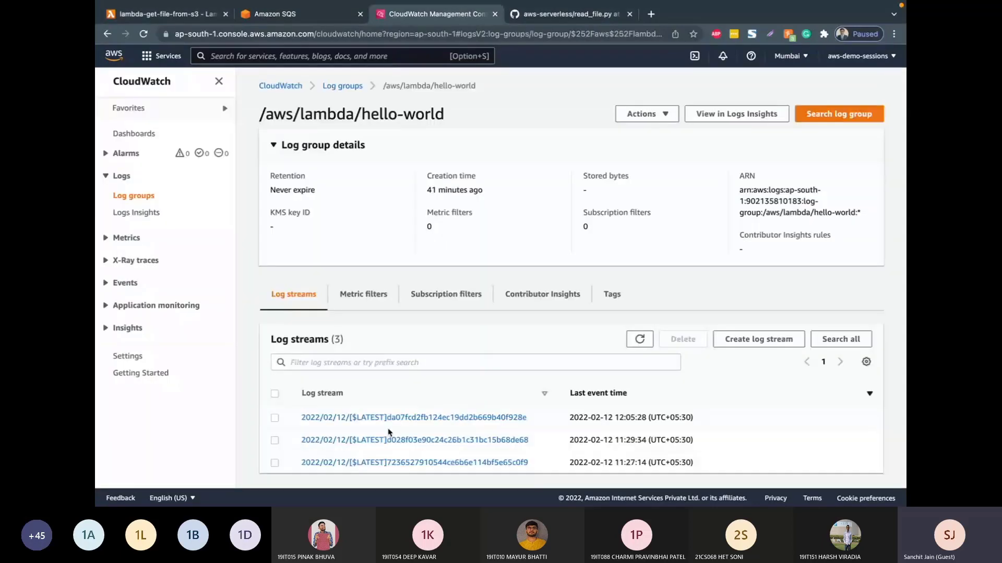
{"action": "left_click", "coordinate": [389, 418]}
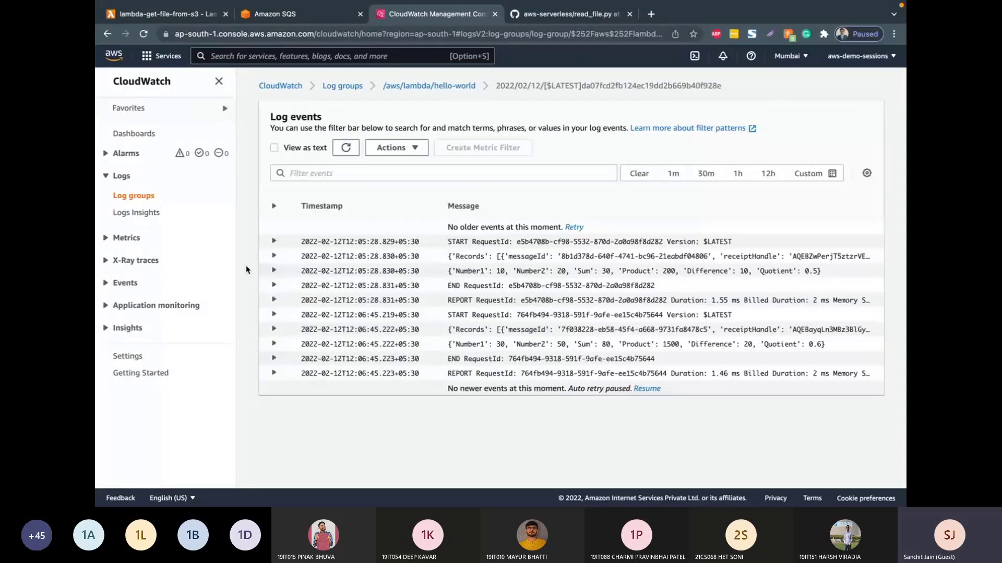
{"action": "left_click", "coordinate": [274, 256]}
{"action": "left_click", "coordinate": [275, 148]}
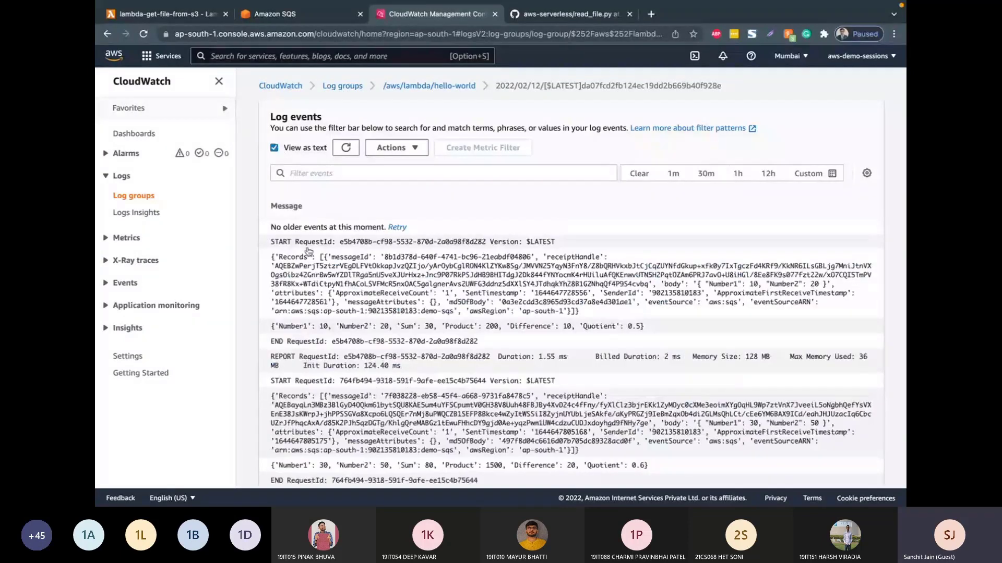
{"action": "left_click_drag", "start_coordinate": [308, 251], "coordinate": [592, 314]}
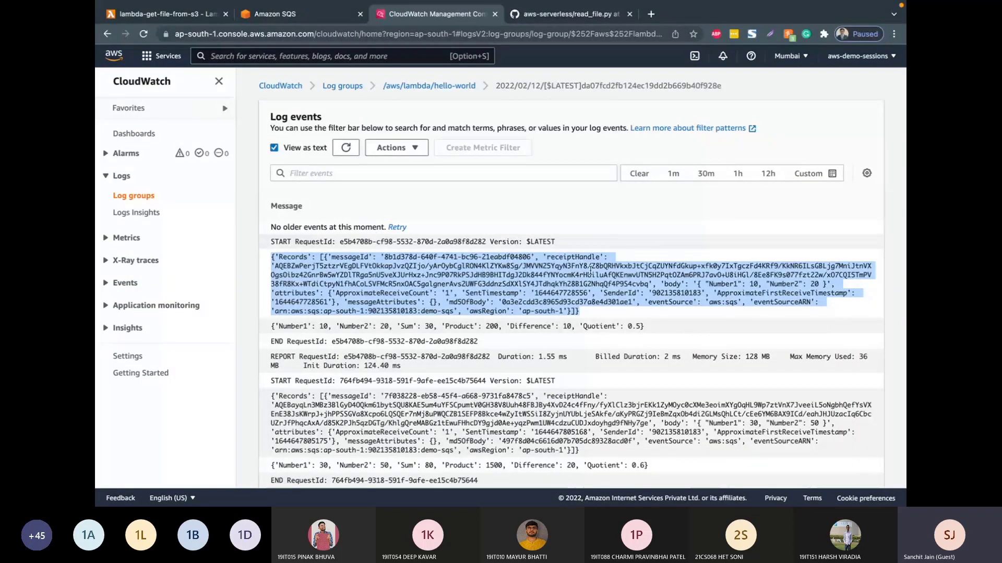
{"action": "left_click", "coordinate": [657, 282]}
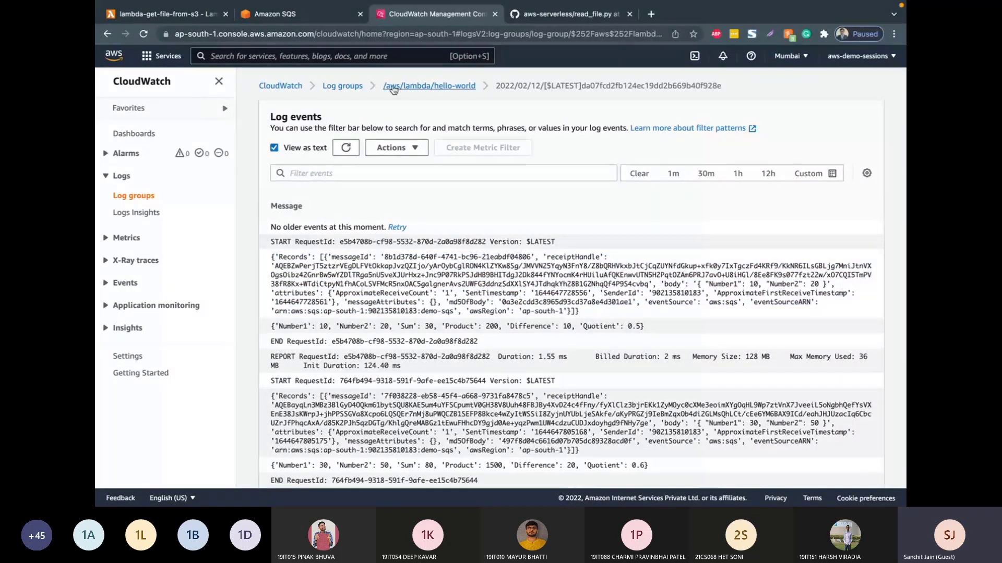
Step: Return to the Lambda function, review the key, get_object and ContentType code, and deploy the changes
{"action": "left_click", "coordinate": [193, 15]}
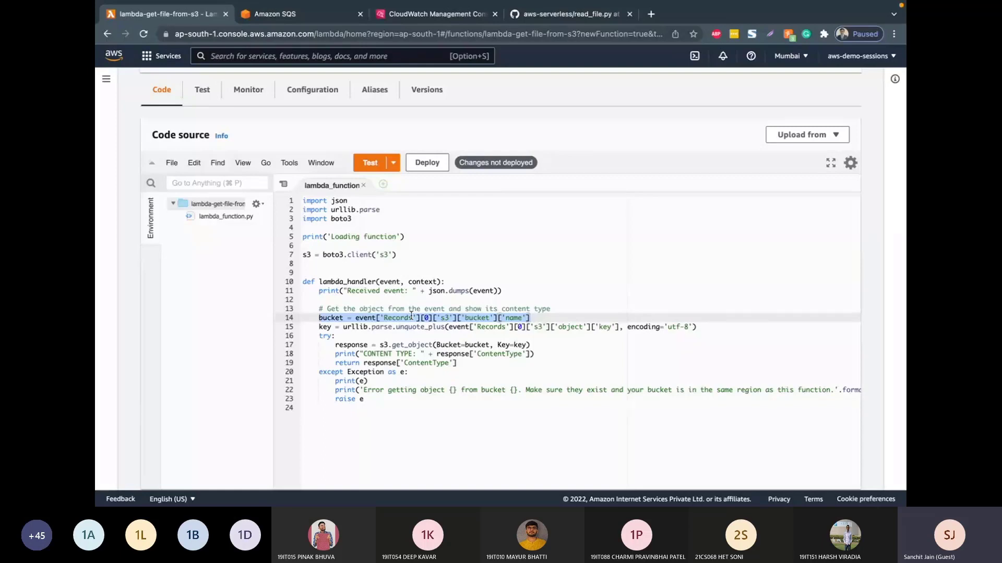
{"action": "double_click", "coordinate": [324, 327]}
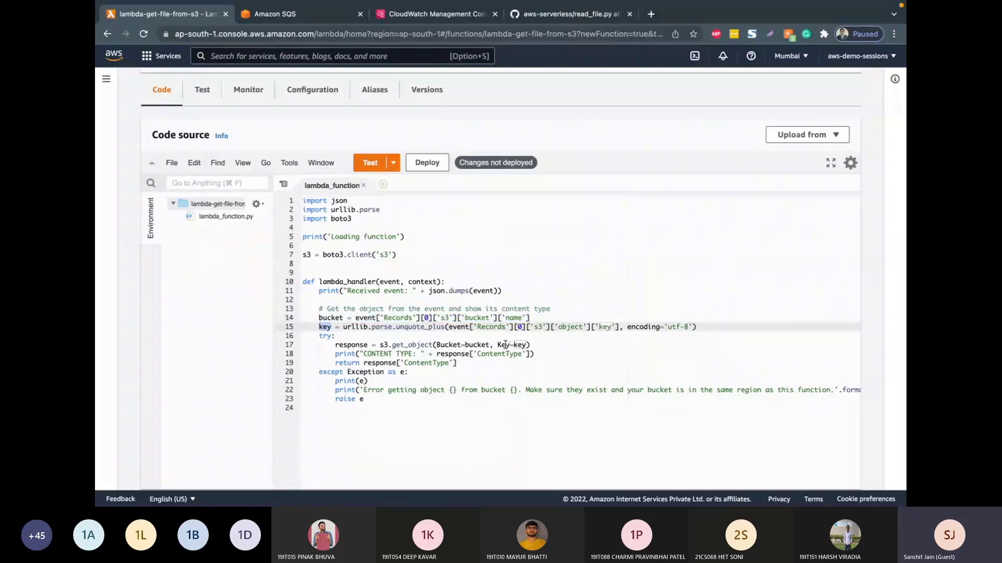
{"action": "double_click", "coordinate": [425, 344]}
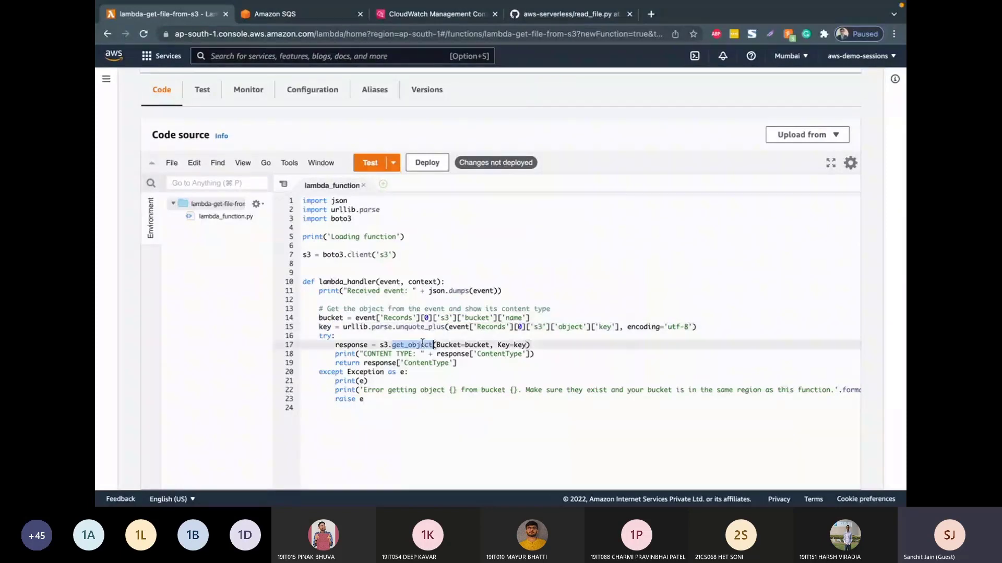
{"action": "double_click", "coordinate": [497, 353]}
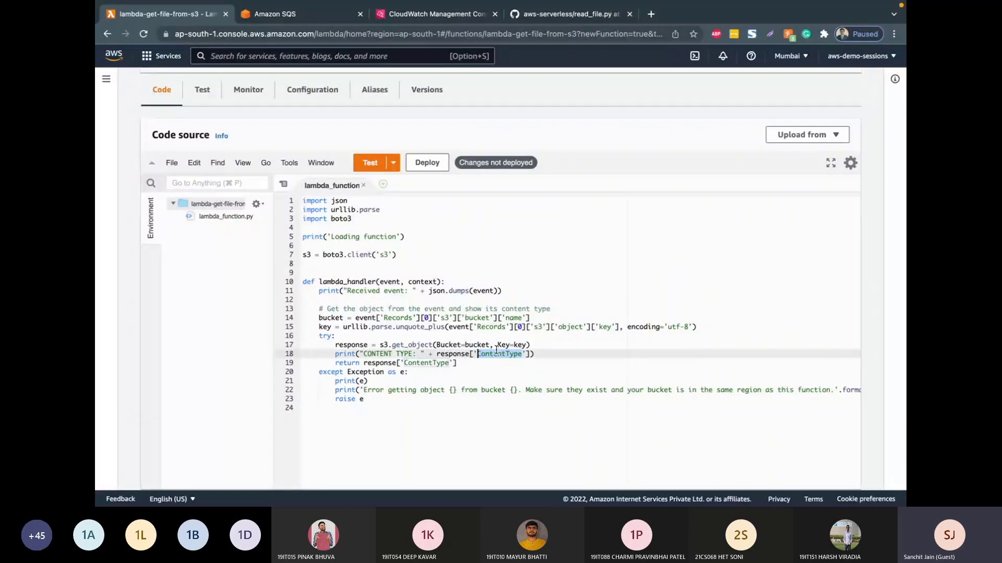
{"action": "double_click", "coordinate": [437, 364]}
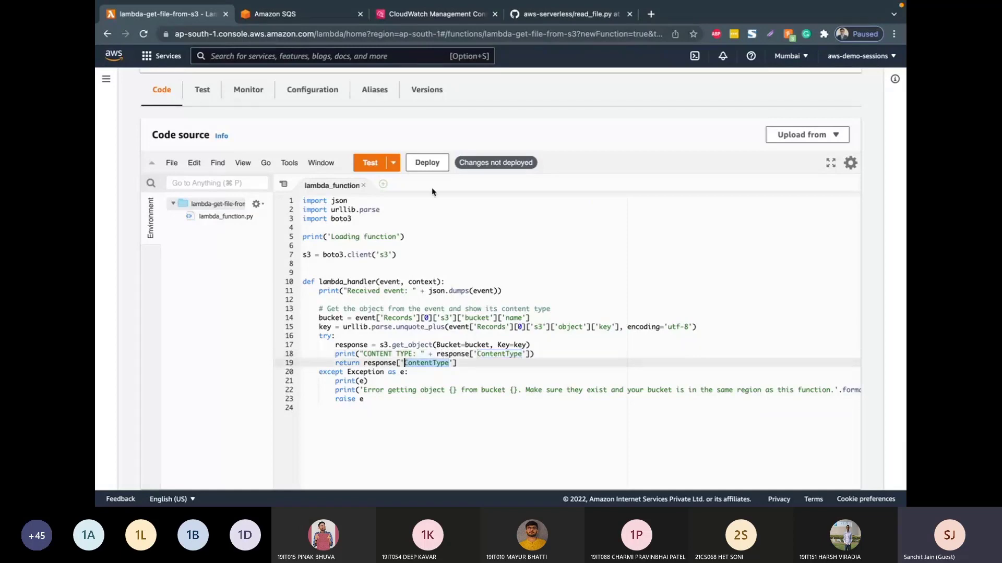
{"action": "left_click", "coordinate": [428, 159]}
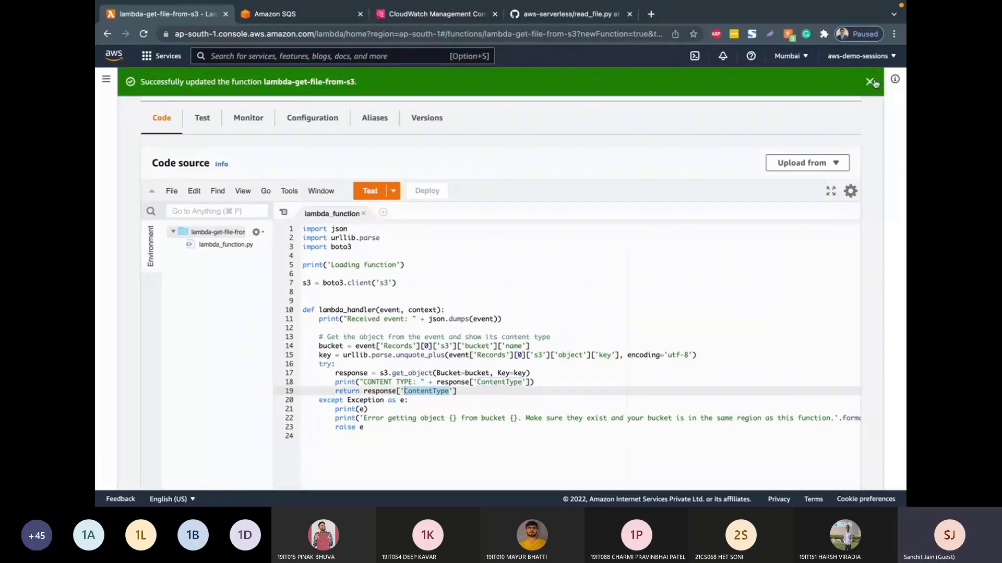
{"action": "left_click", "coordinate": [870, 82]}
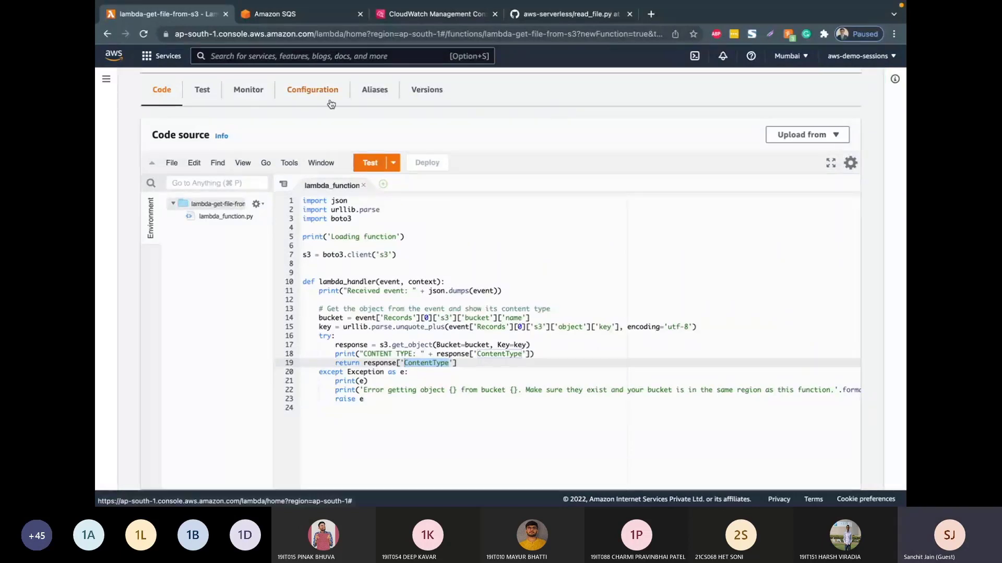
Step: Set the function's timeout to 0 min 30 sec in its basic settings and save
{"action": "left_click", "coordinate": [328, 95]}
{"action": "scroll", "coordinate": [626, 313], "scroll_direction": "down", "scroll_amount": 1}
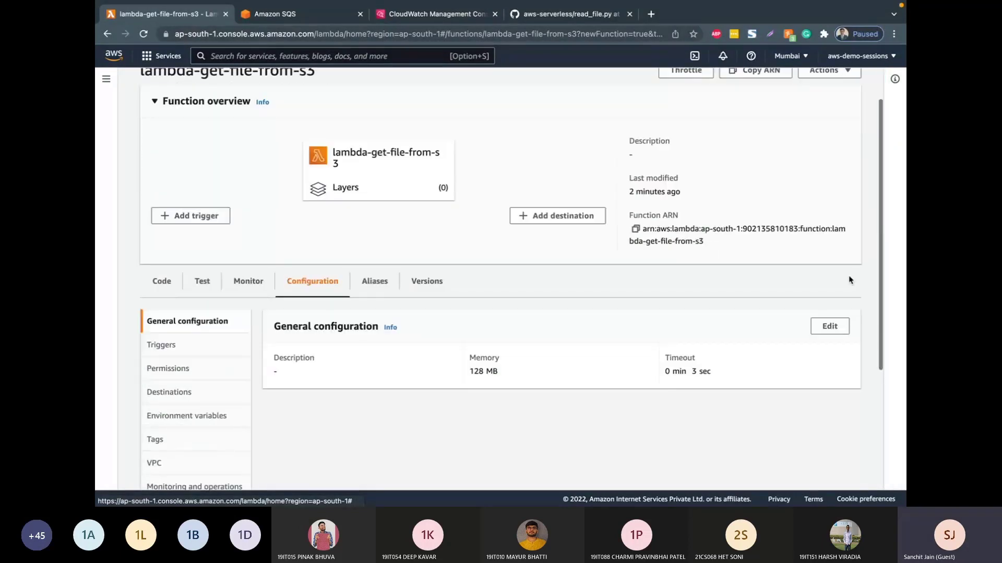
{"action": "left_click", "coordinate": [829, 326]}
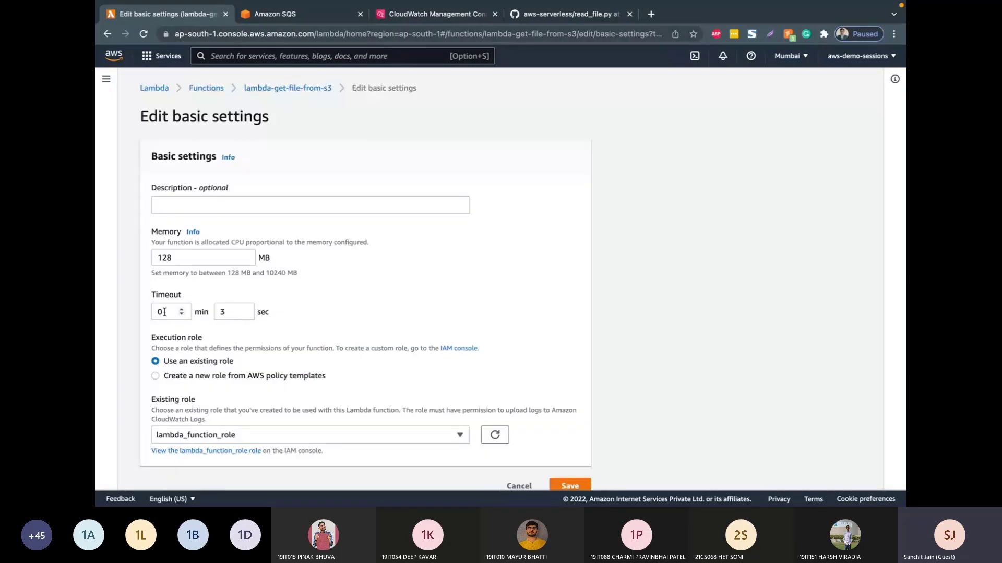
{"action": "left_click", "coordinate": [159, 312]}
{"action": "type", "text": "3"}
{"action": "left_click", "coordinate": [225, 313]}
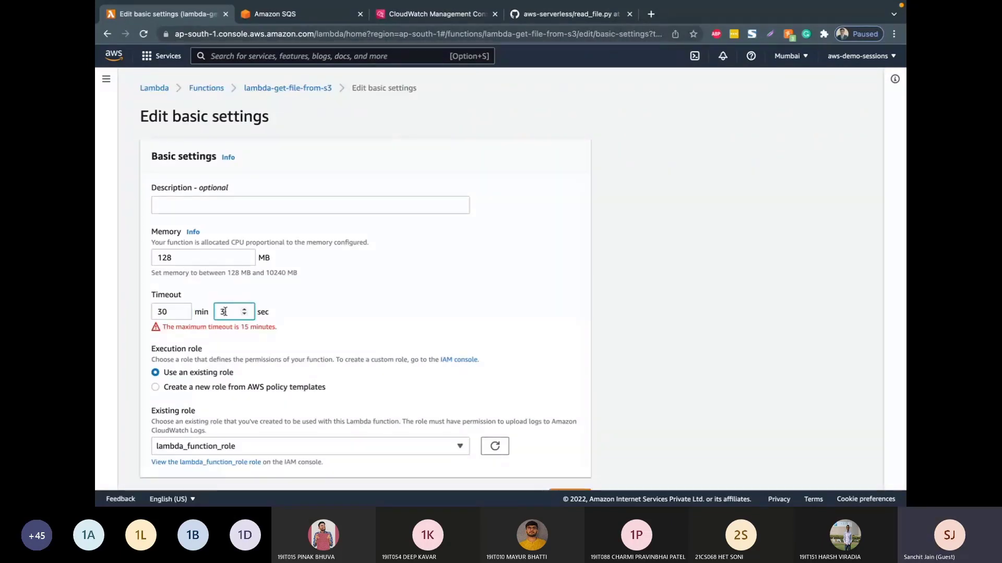
{"action": "type", "text": "0"}
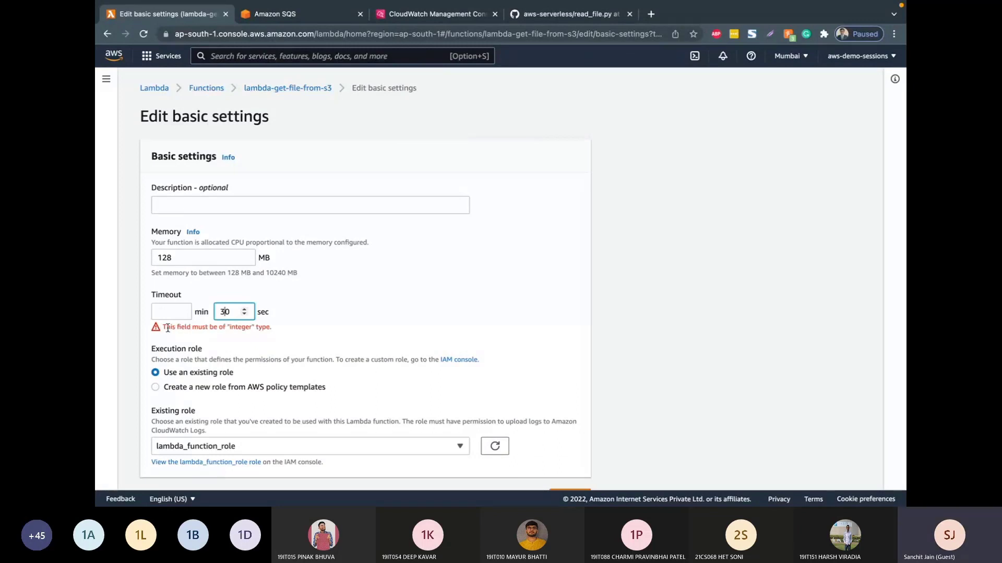
{"action": "left_click", "coordinate": [436, 277]}
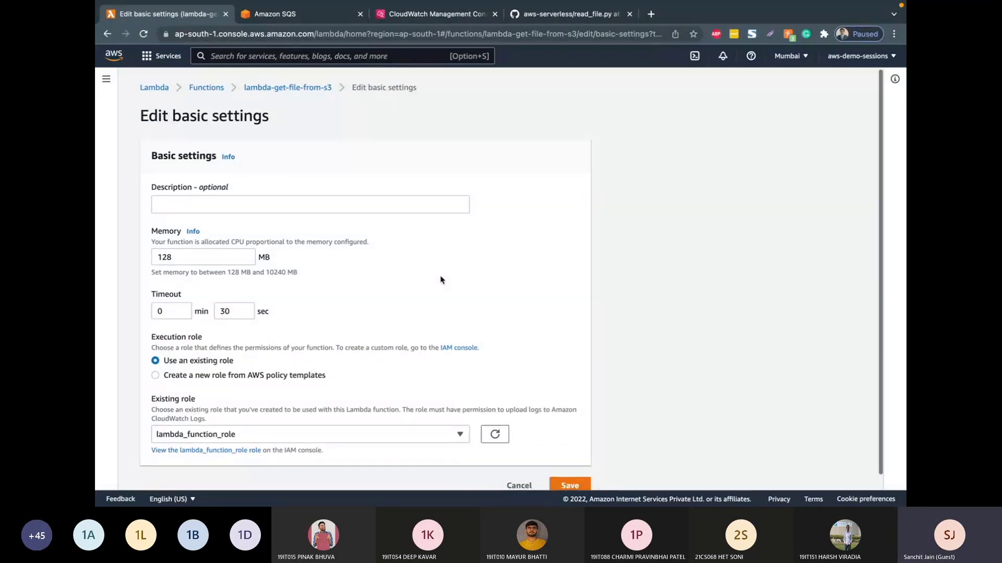
{"action": "scroll", "coordinate": [441, 280], "scroll_direction": "down", "scroll_amount": 1}
{"action": "left_click", "coordinate": [576, 469]}
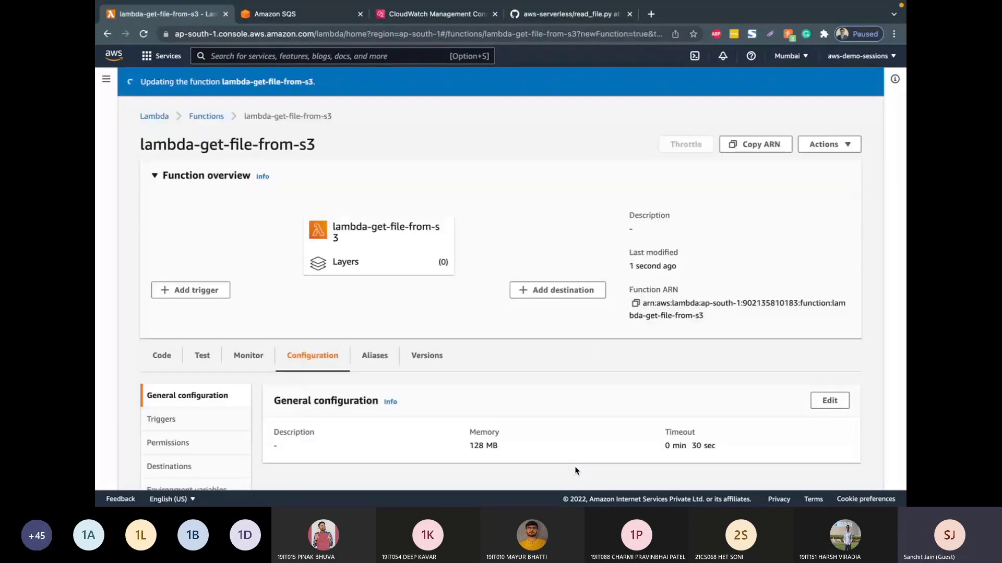
Step: Go back to the function's code source and view the deployed code
{"action": "left_click", "coordinate": [169, 362]}
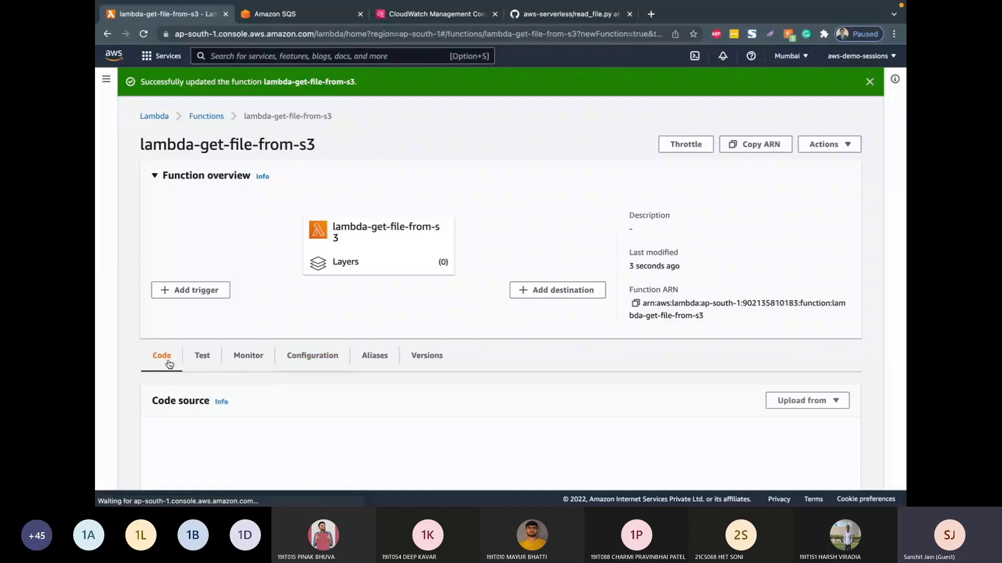
{"action": "scroll", "coordinate": [365, 401], "scroll_direction": "down", "scroll_amount": 5}
{"action": "scroll", "coordinate": [599, 241], "scroll_direction": "up", "scroll_amount": 2}
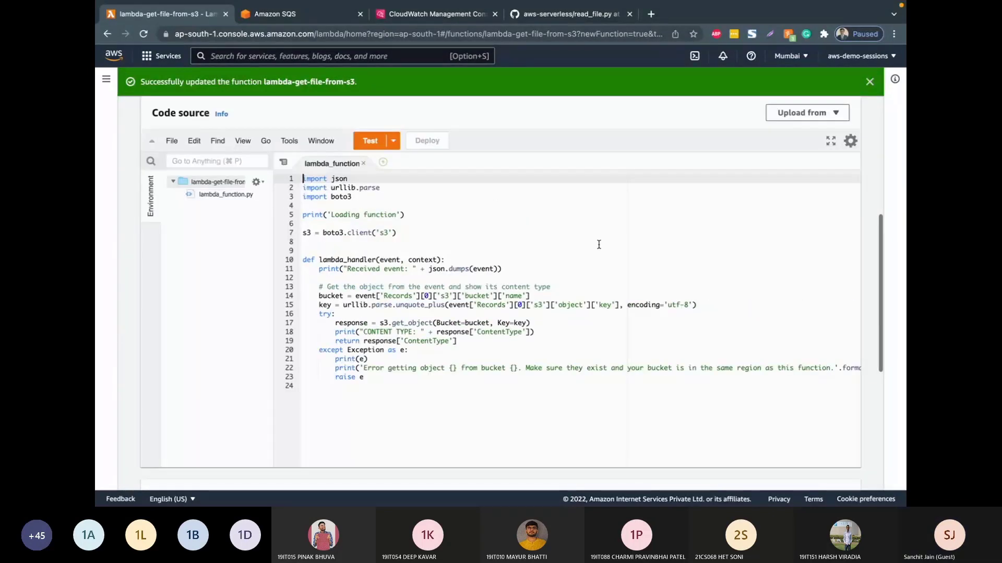
Step: Start adding an S3 trigger to lambda-get-file-from-s3 with aws-lambda-code-storage as the source bucket
{"action": "scroll", "coordinate": [617, 126], "scroll_direction": "up", "scroll_amount": 2}
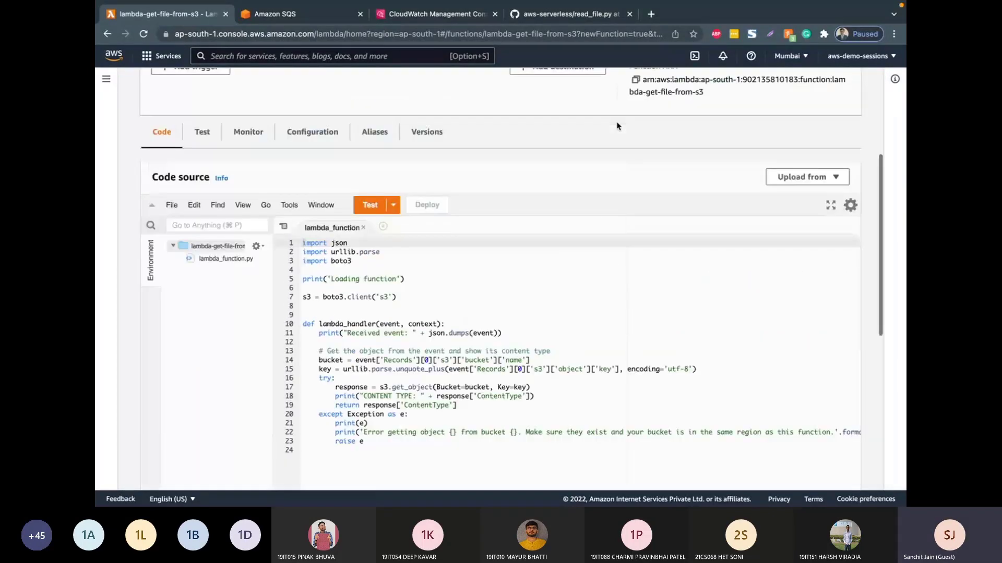
{"action": "scroll", "coordinate": [618, 127], "scroll_direction": "up", "scroll_amount": 2}
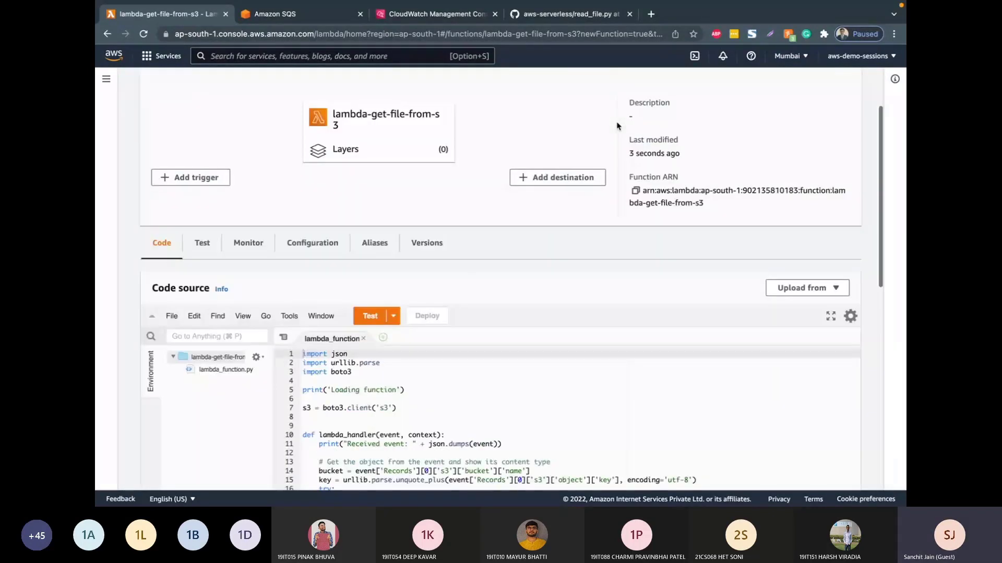
{"action": "left_click", "coordinate": [210, 178]}
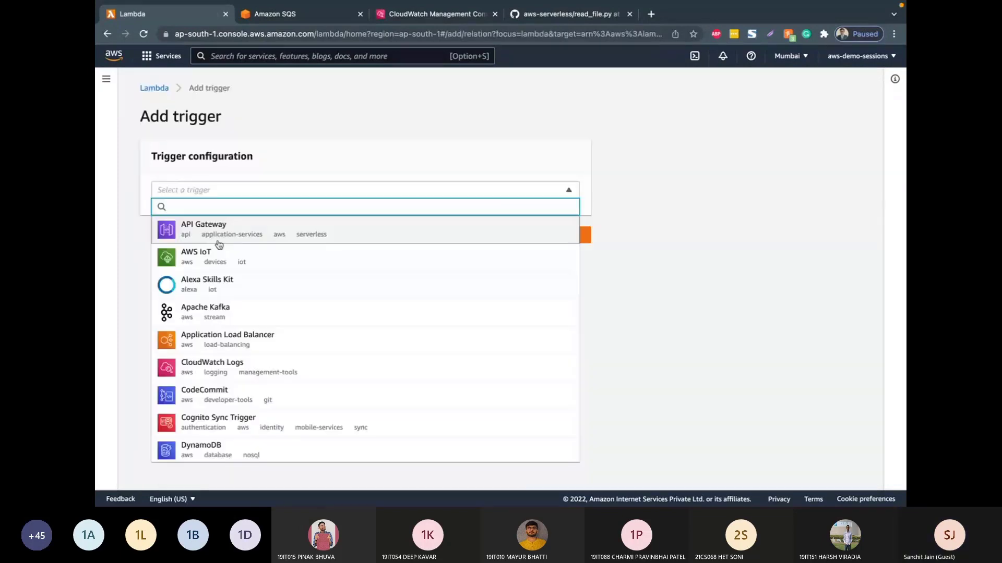
{"action": "scroll", "coordinate": [218, 248], "scroll_direction": "down", "scroll_amount": 3}
{"action": "scroll", "coordinate": [218, 251], "scroll_direction": "down", "scroll_amount": 3}
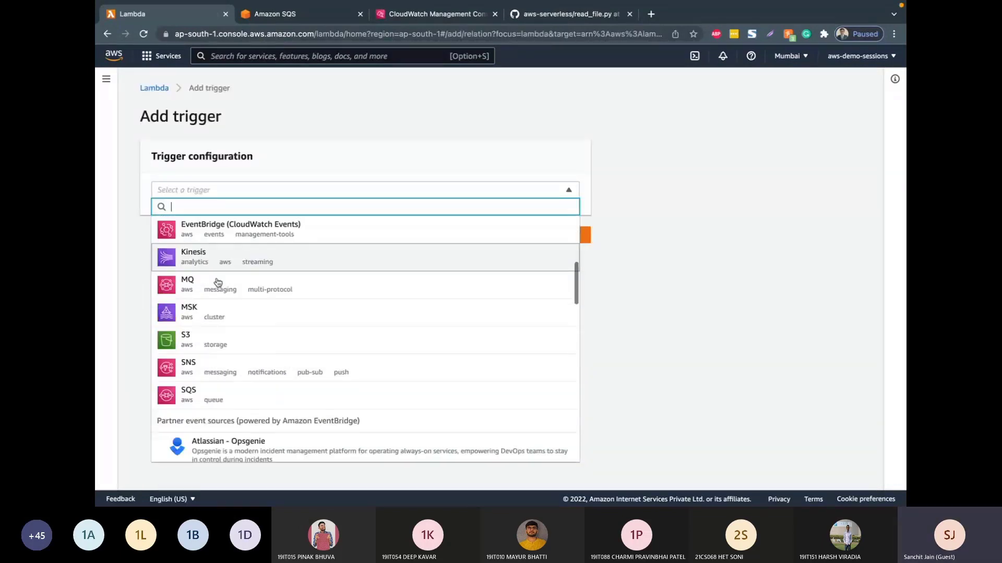
{"action": "left_click", "coordinate": [217, 346]}
{"action": "scroll", "coordinate": [220, 282], "scroll_direction": "down", "scroll_amount": 2}
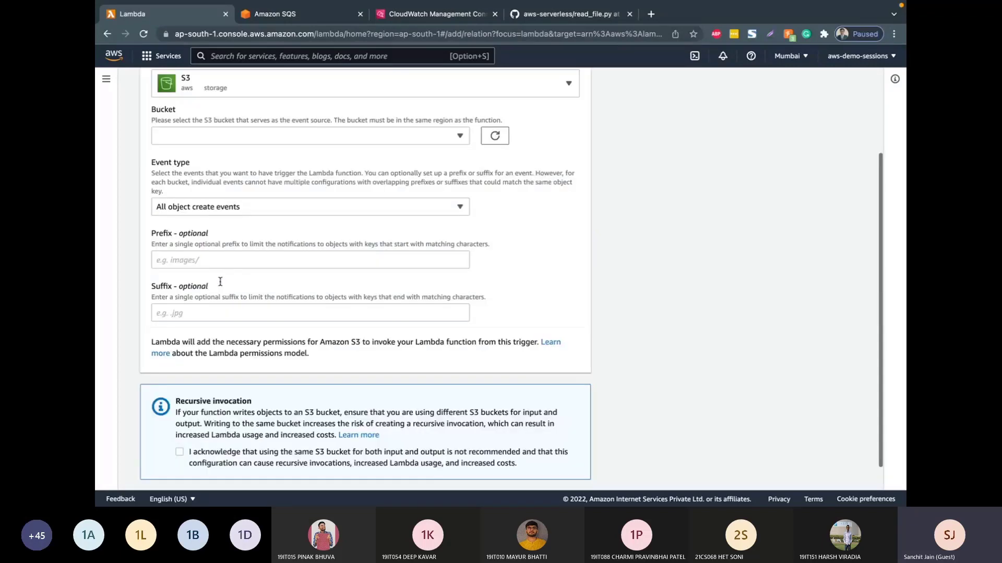
{"action": "scroll", "coordinate": [223, 112], "scroll_direction": "up", "scroll_amount": 1}
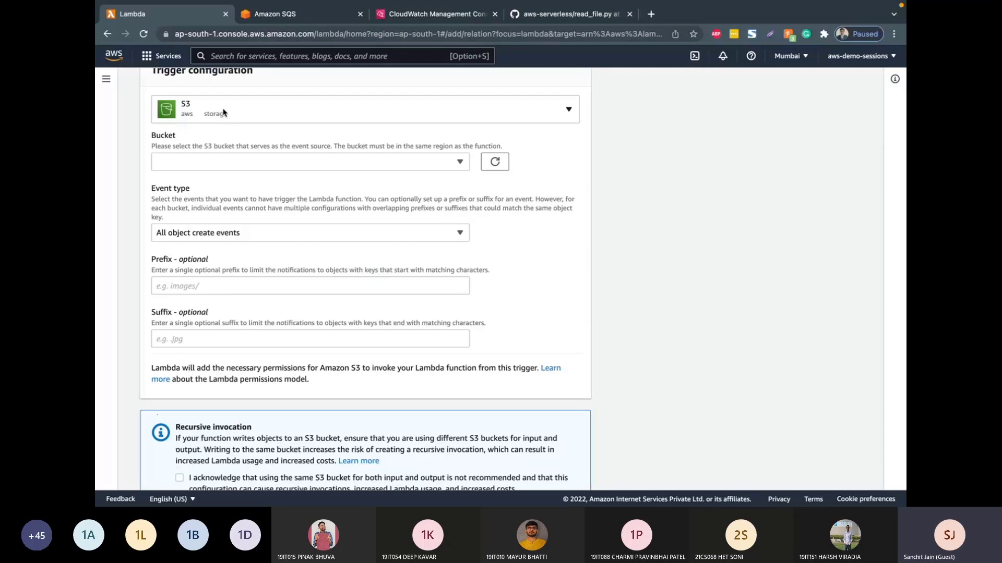
{"action": "left_click", "coordinate": [215, 163]}
{"action": "left_click", "coordinate": [215, 196]}
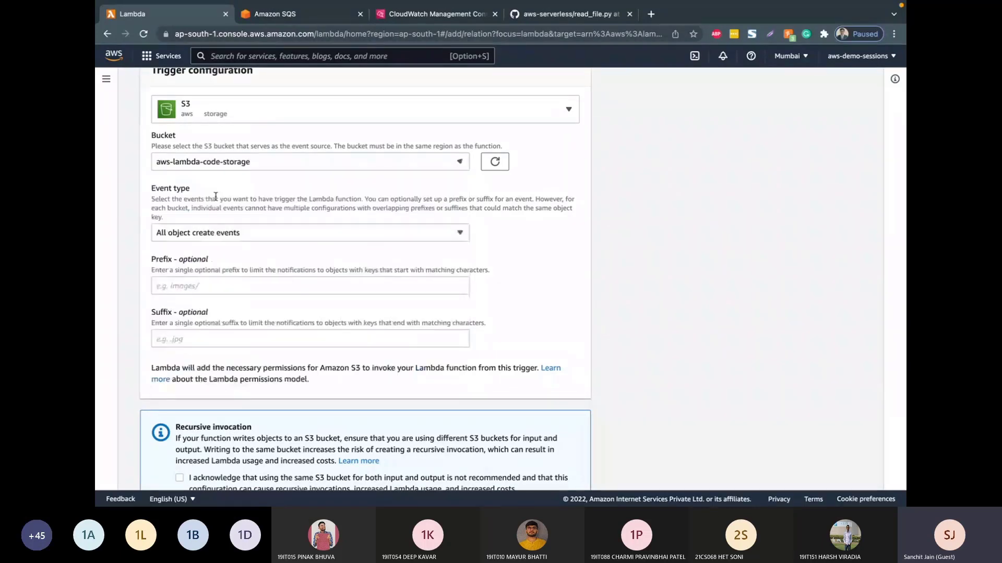
Step: Review the available event types for the trigger and choose All object create events
{"action": "left_click", "coordinate": [227, 235]}
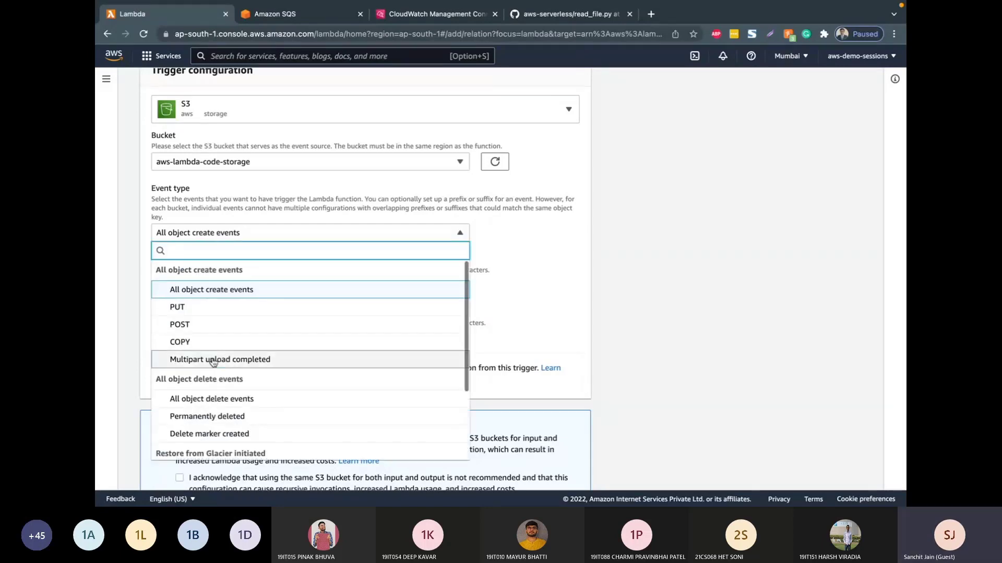
{"action": "scroll", "coordinate": [213, 363], "scroll_direction": "down", "scroll_amount": 3}
{"action": "scroll", "coordinate": [214, 362], "scroll_direction": "down", "scroll_amount": 1}
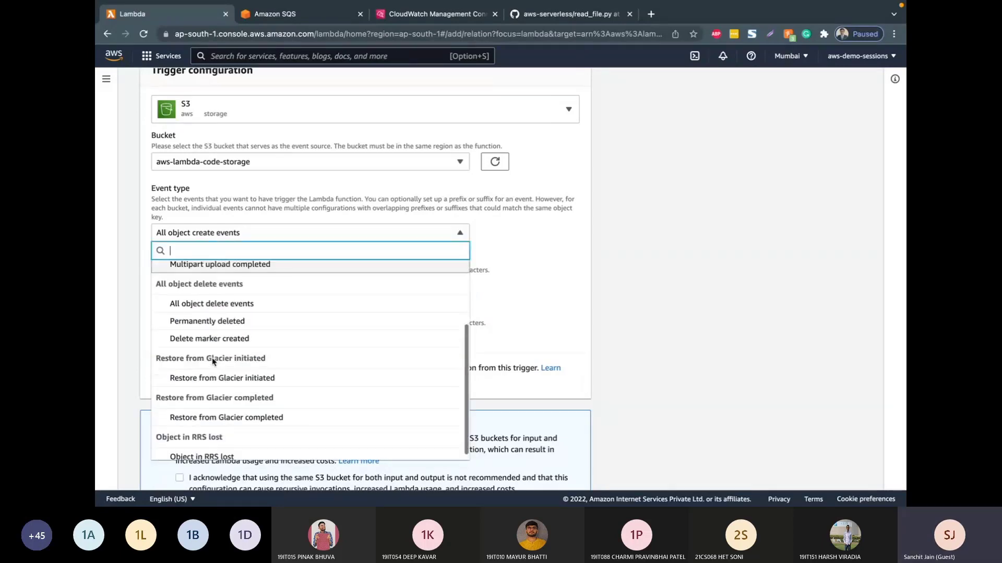
{"action": "scroll", "coordinate": [213, 361], "scroll_direction": "down", "scroll_amount": 1}
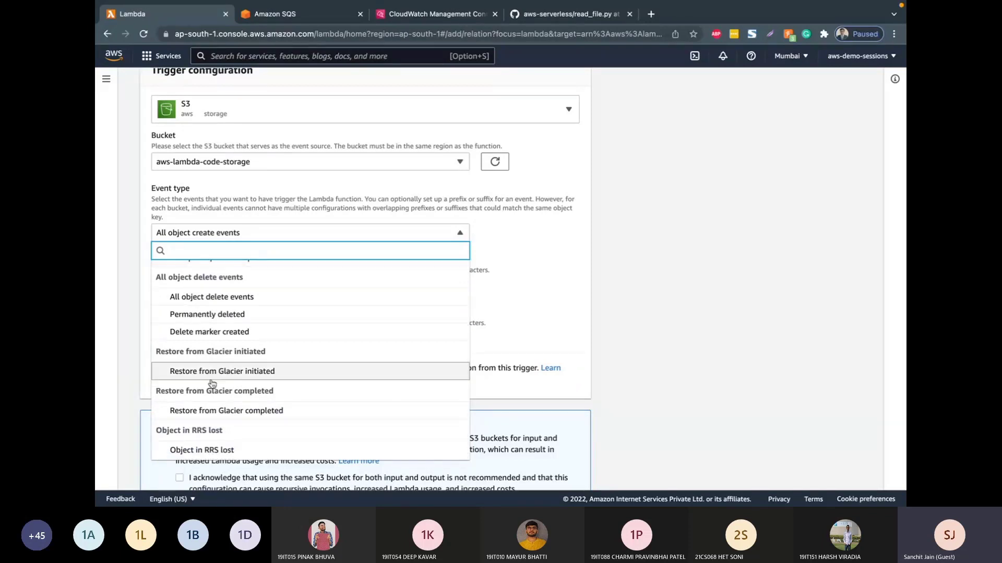
{"action": "scroll", "coordinate": [195, 437], "scroll_direction": "up", "scroll_amount": 3}
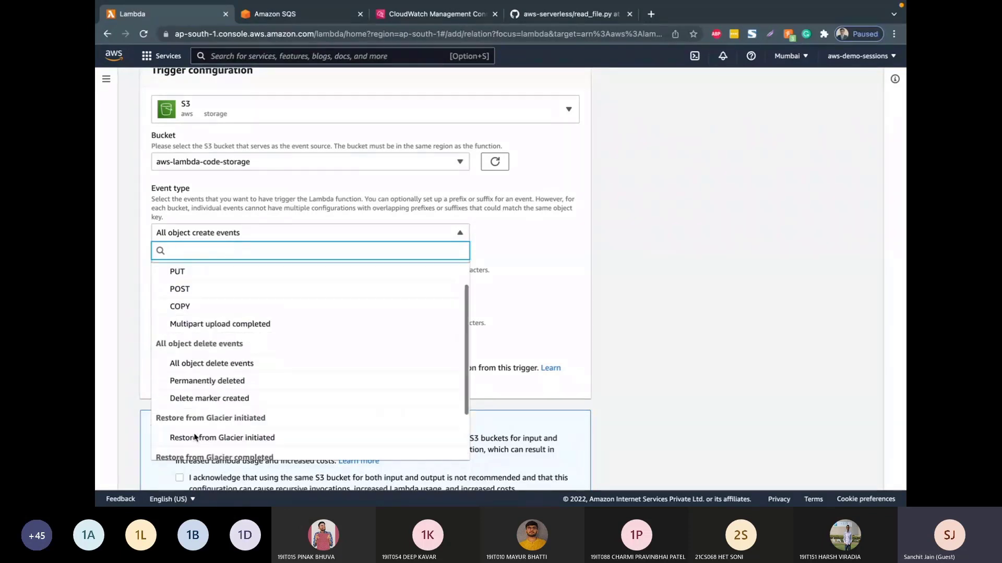
{"action": "scroll", "coordinate": [208, 315], "scroll_direction": "up", "scroll_amount": 2}
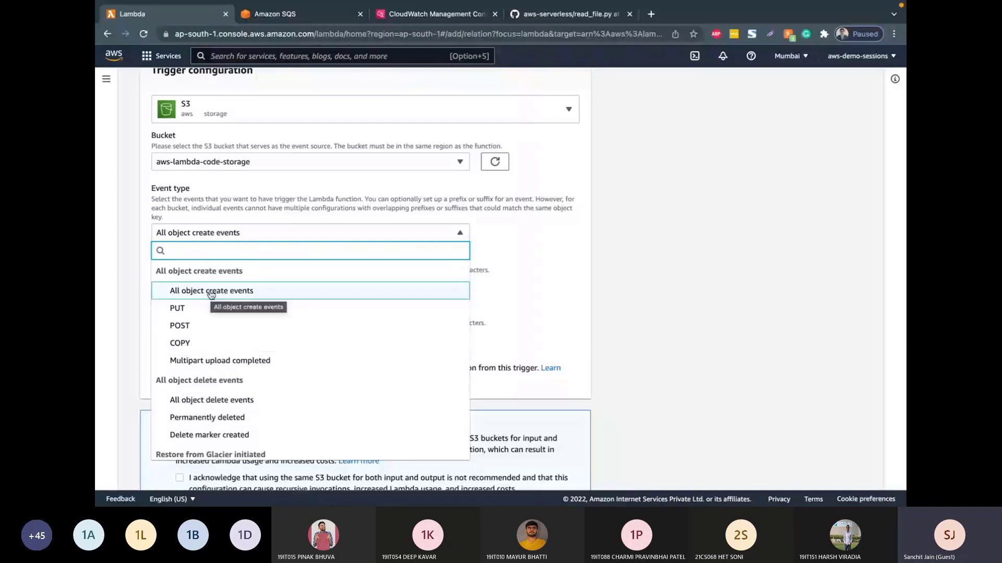
{"action": "left_click", "coordinate": [211, 293]}
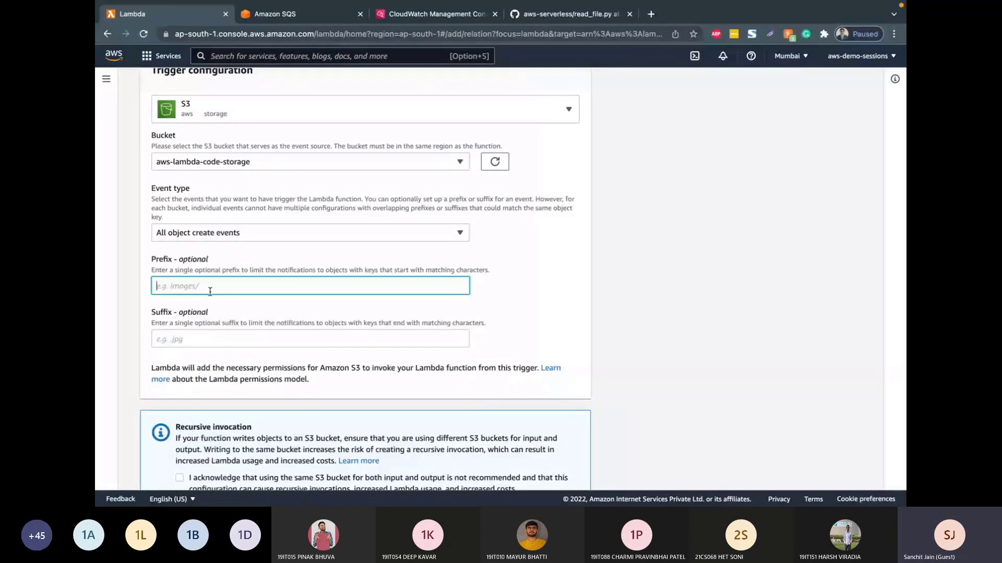
Step: Leave the prefix and suffix empty, acknowledge the recursive invocation notice, and try to add the trigger
{"action": "left_click", "coordinate": [209, 336]}
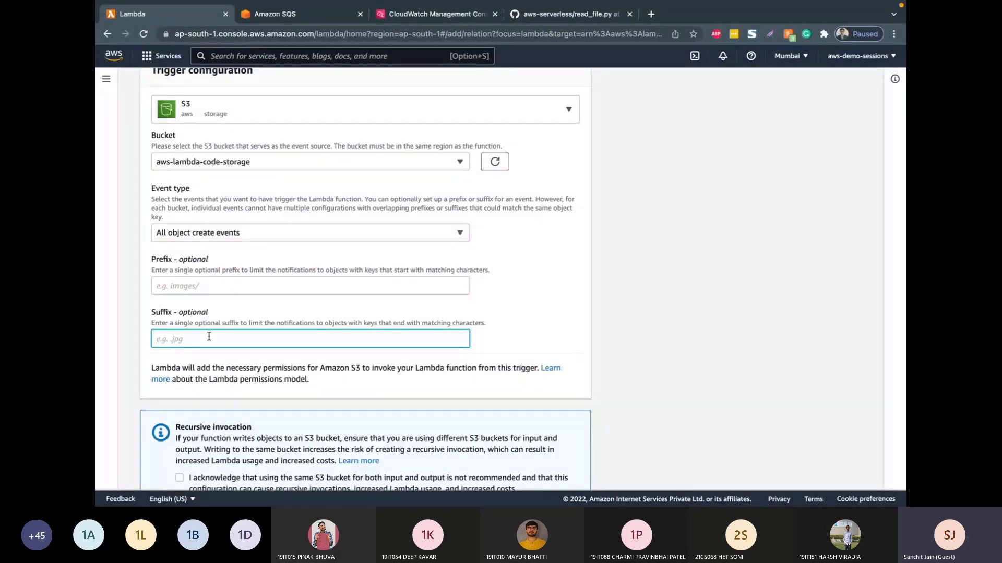
{"action": "scroll", "coordinate": [209, 338], "scroll_direction": "down", "scroll_amount": 1}
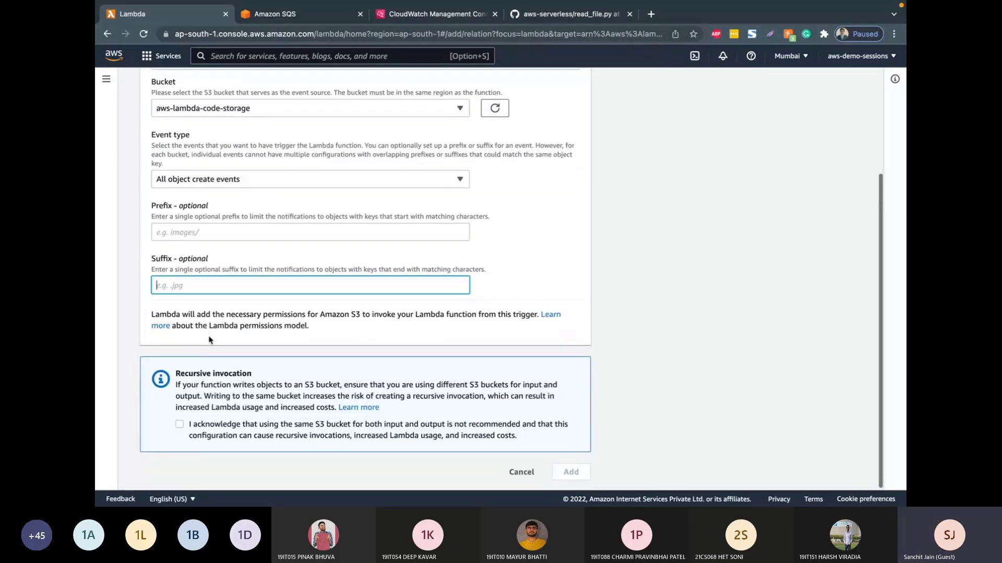
{"action": "left_click", "coordinate": [180, 425]}
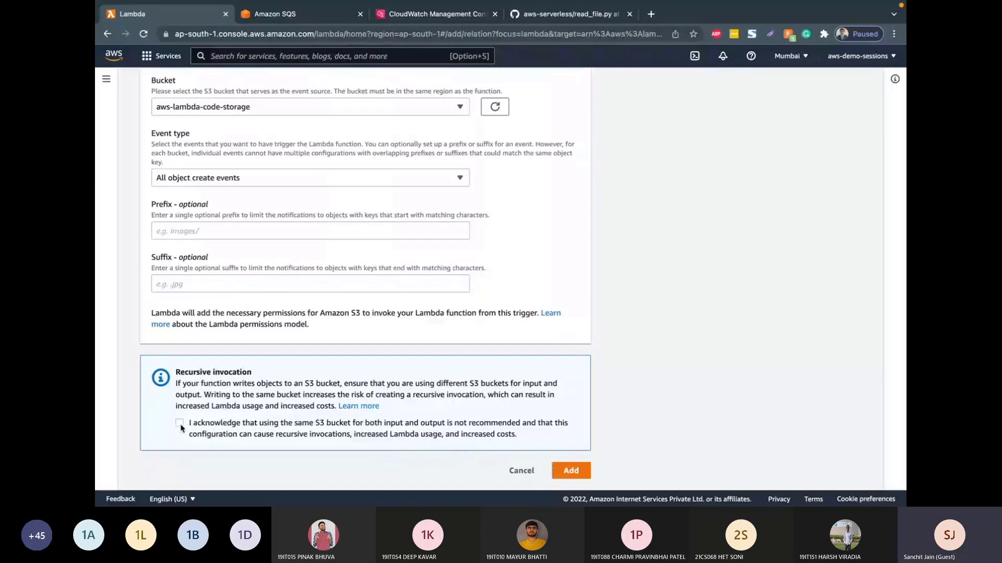
{"action": "left_click", "coordinate": [180, 424]}
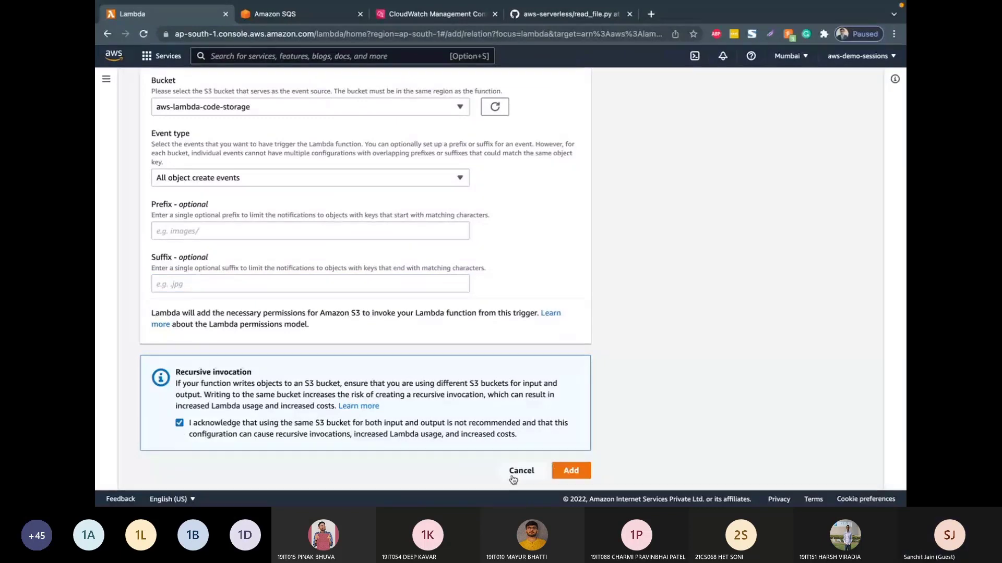
{"action": "left_click", "coordinate": [567, 471]}
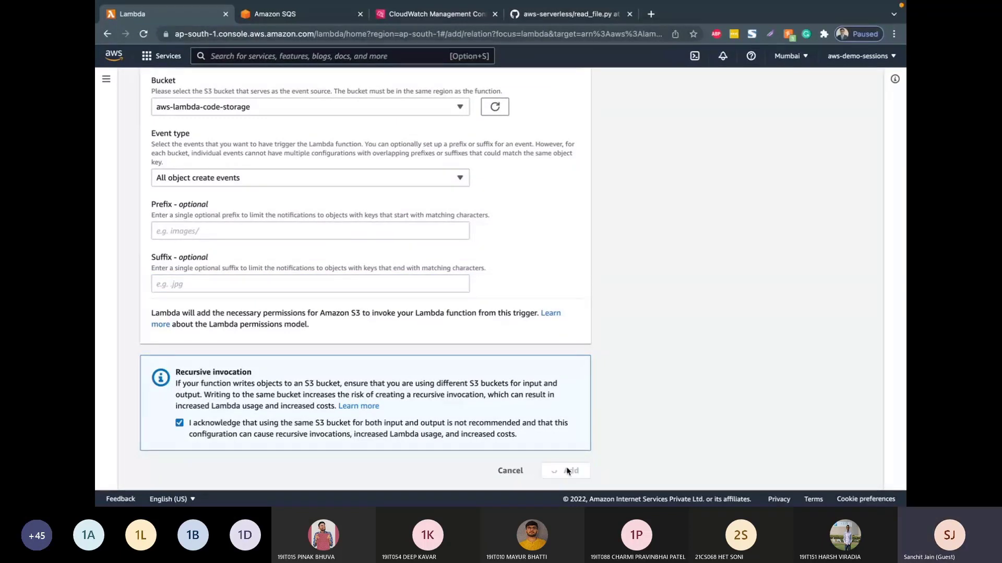
{"action": "scroll", "coordinate": [567, 471], "scroll_direction": "down", "scroll_amount": 3}
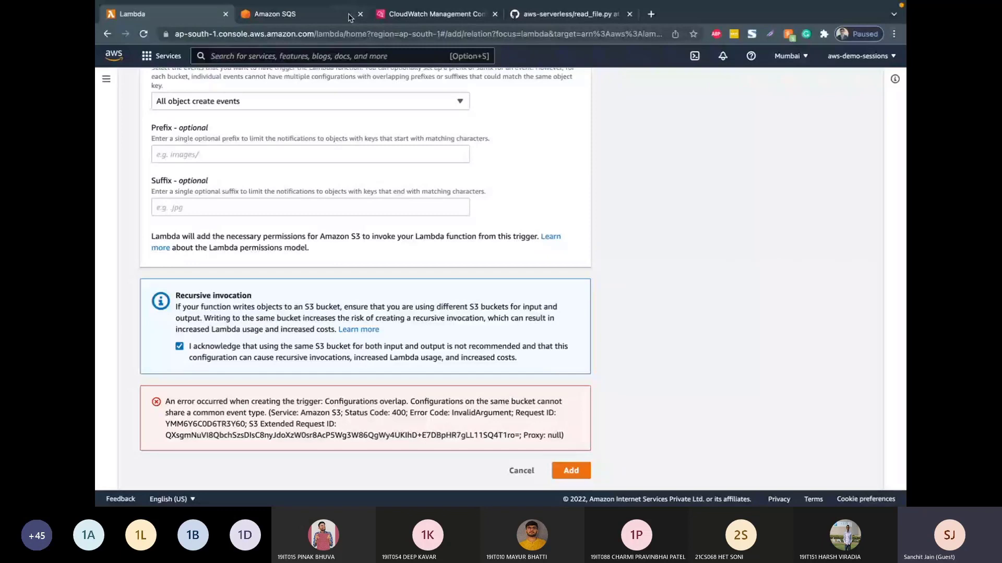
Step: Open the aws-lambda-code-storage bucket in the S3 console, in a separate browser tab
{"action": "left_click", "coordinate": [402, 22]}
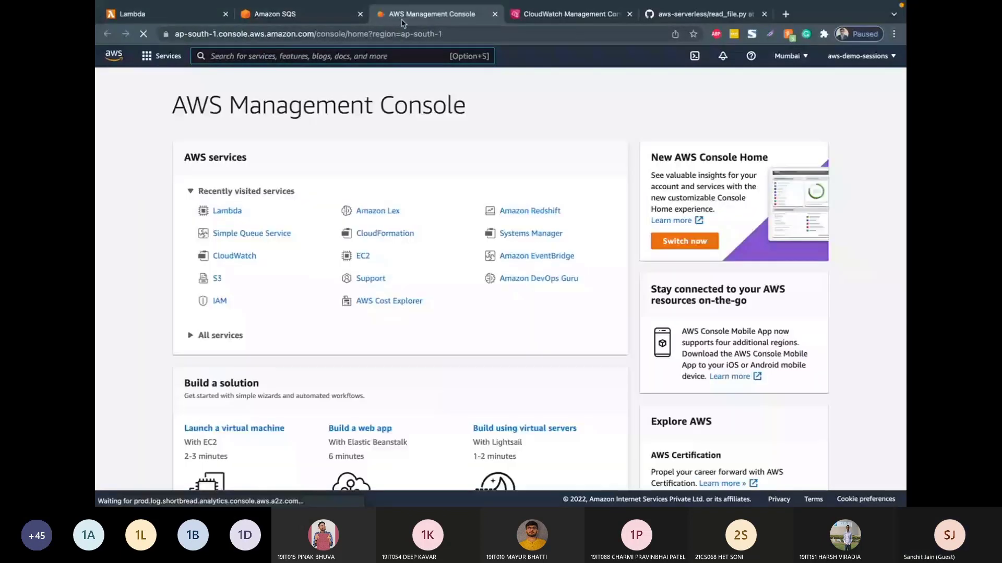
{"action": "left_click", "coordinate": [217, 279]}
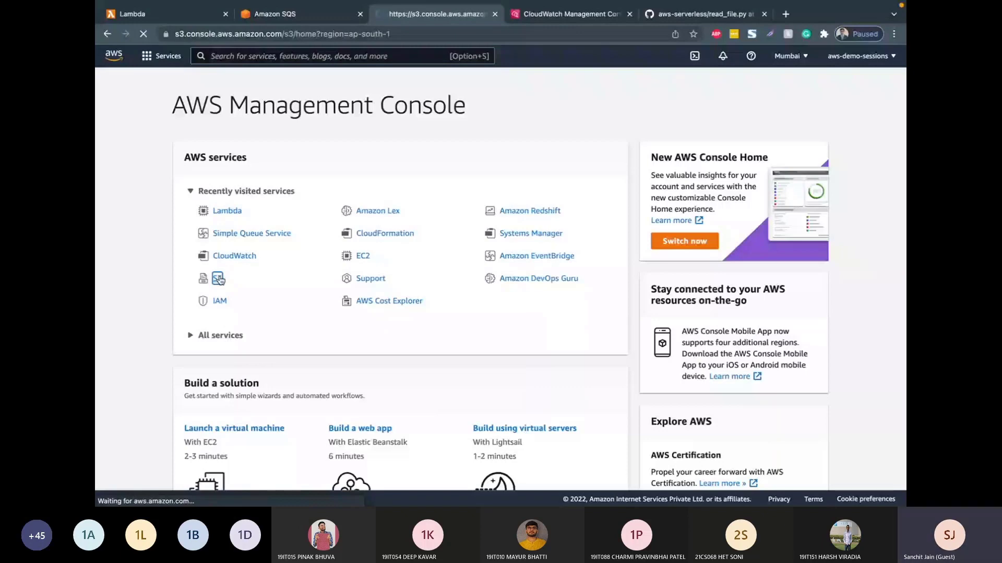
{"action": "left_click", "coordinate": [365, 296]}
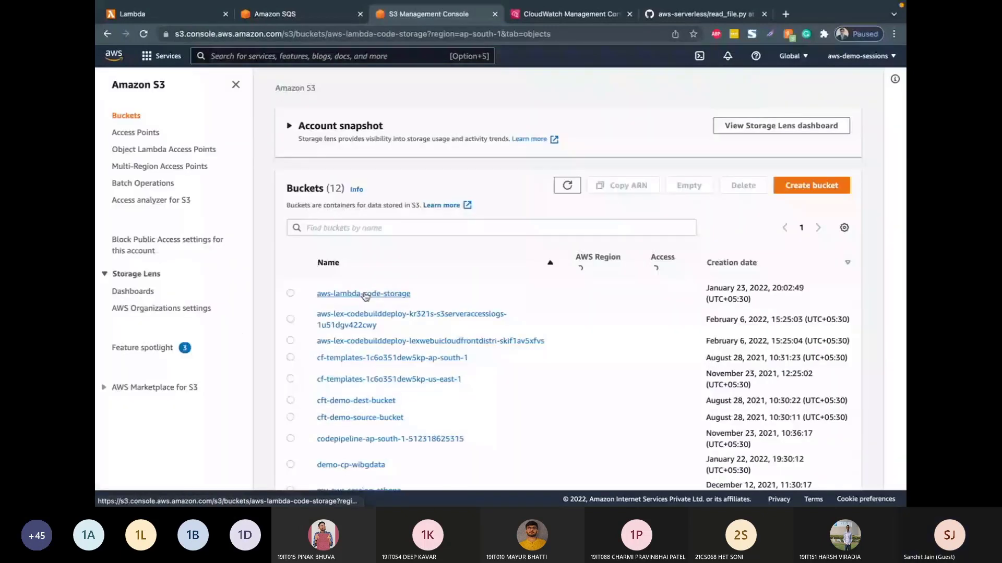
Step: Delete the All object create events notification targeting demo-lamabda from the bucket's properties
{"action": "scroll", "coordinate": [398, 293], "scroll_direction": "down", "scroll_amount": 8}
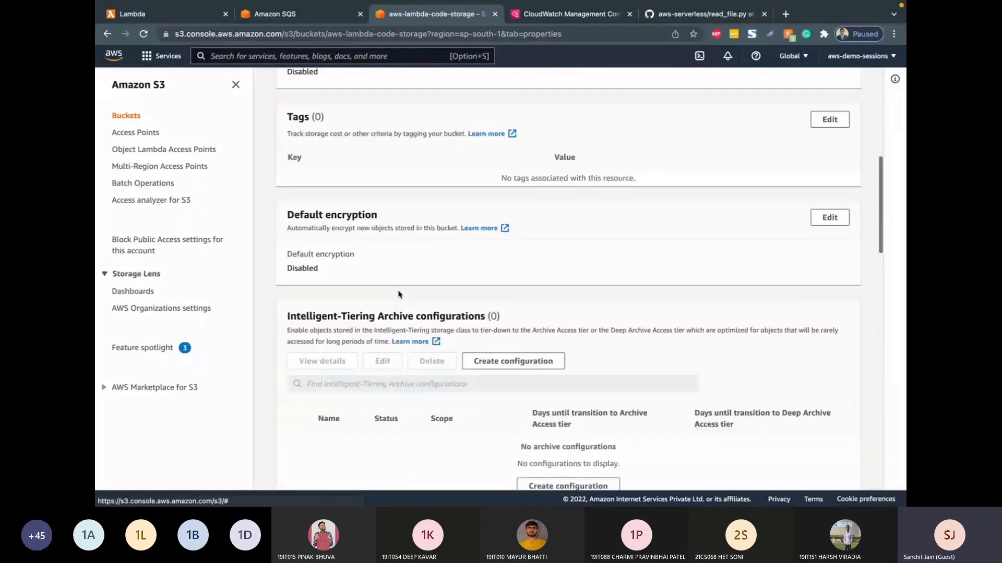
{"action": "scroll", "coordinate": [398, 293], "scroll_direction": "down", "scroll_amount": 5}
{"action": "scroll", "coordinate": [398, 293], "scroll_direction": "down", "scroll_amount": 1}
{"action": "scroll", "coordinate": [398, 294], "scroll_direction": "down", "scroll_amount": 2}
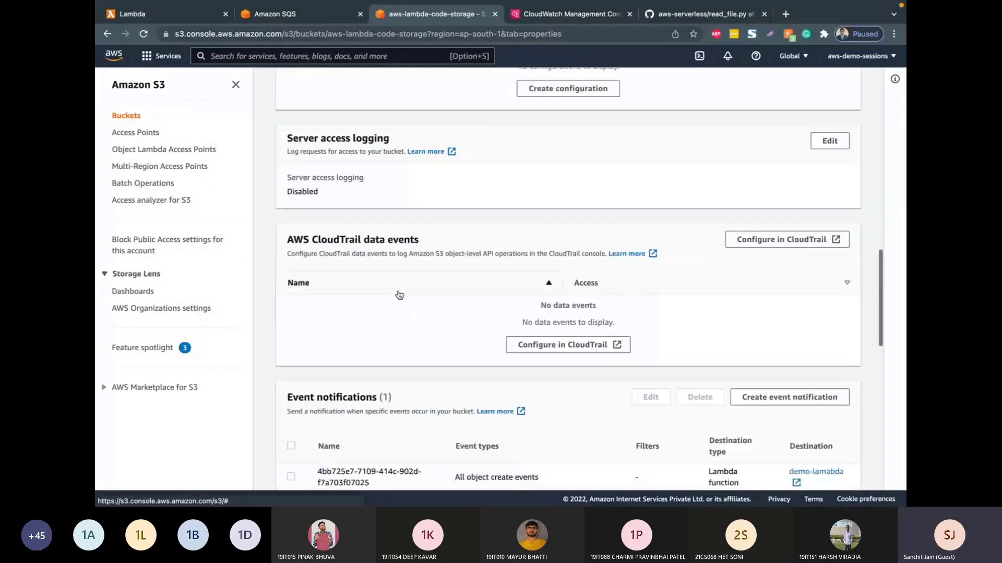
{"action": "scroll", "coordinate": [399, 295], "scroll_direction": "down", "scroll_amount": 2}
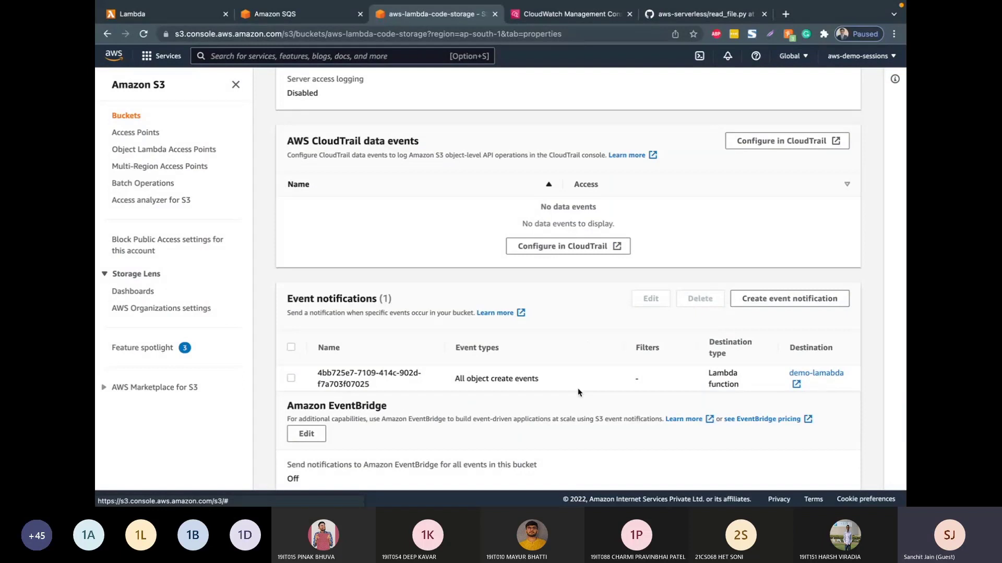
{"action": "left_click", "coordinate": [306, 374]}
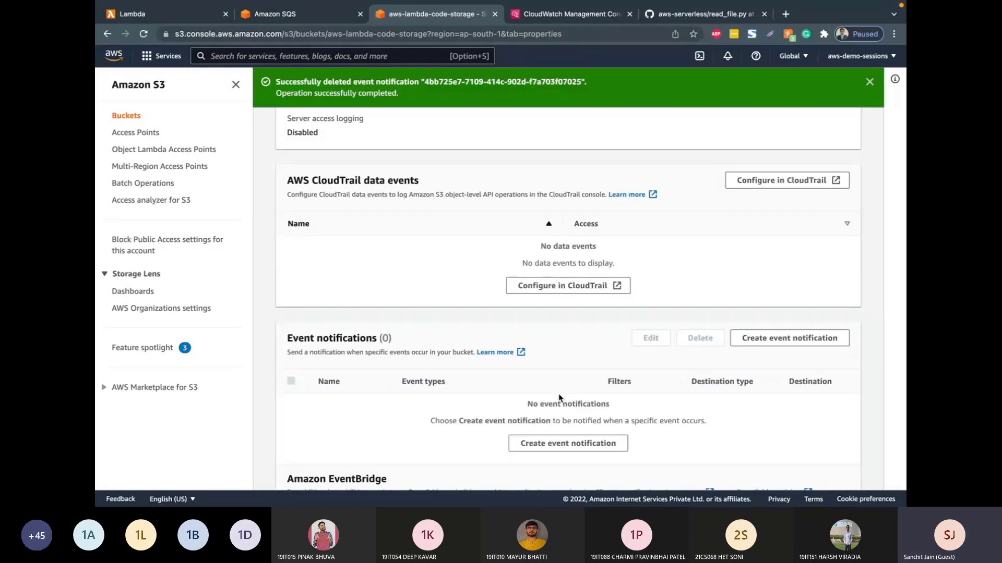
{"action": "scroll", "coordinate": [559, 398], "scroll_direction": "down", "scroll_amount": 5}
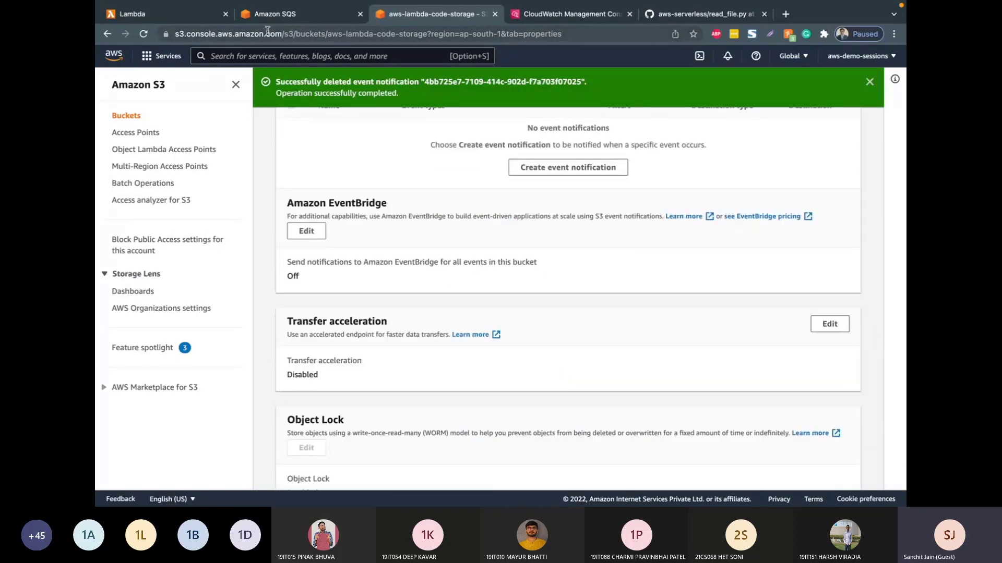
Step: Return to the Lambda trigger form and add the S3 trigger again with the same settings
{"action": "left_click", "coordinate": [194, 21]}
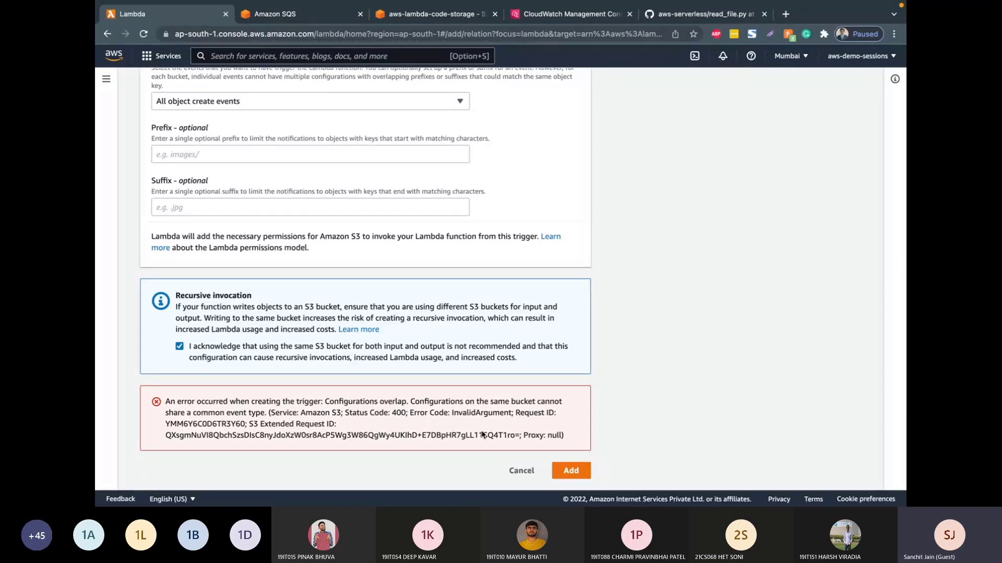
{"action": "left_click", "coordinate": [571, 471]}
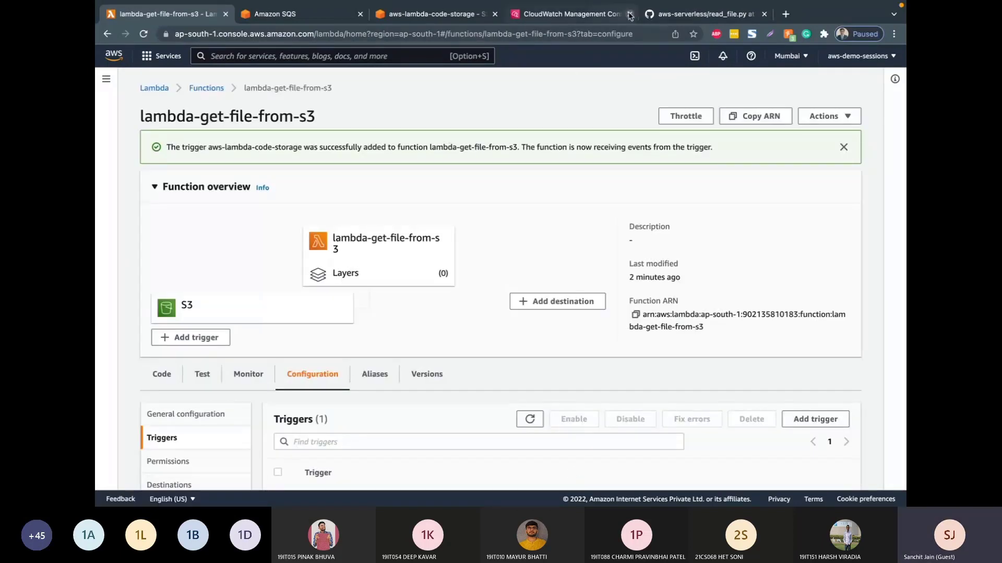
Step: Reload the aws-lambda-code-storage properties, check the bucket's event notifications, and go back to the S3 bucket list
{"action": "left_click", "coordinate": [433, 14]}
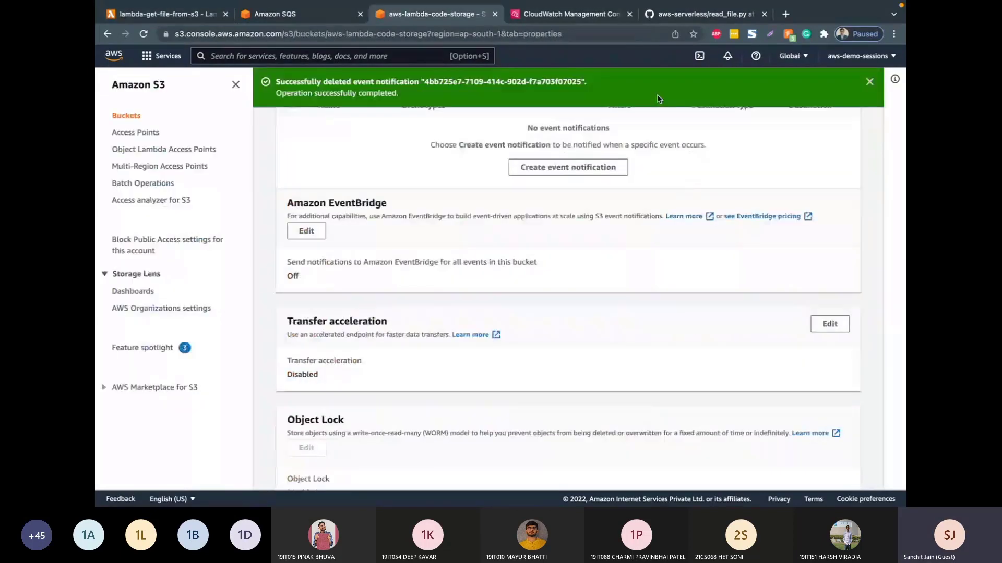
{"action": "scroll", "coordinate": [551, 178], "scroll_direction": "up", "scroll_amount": 15}
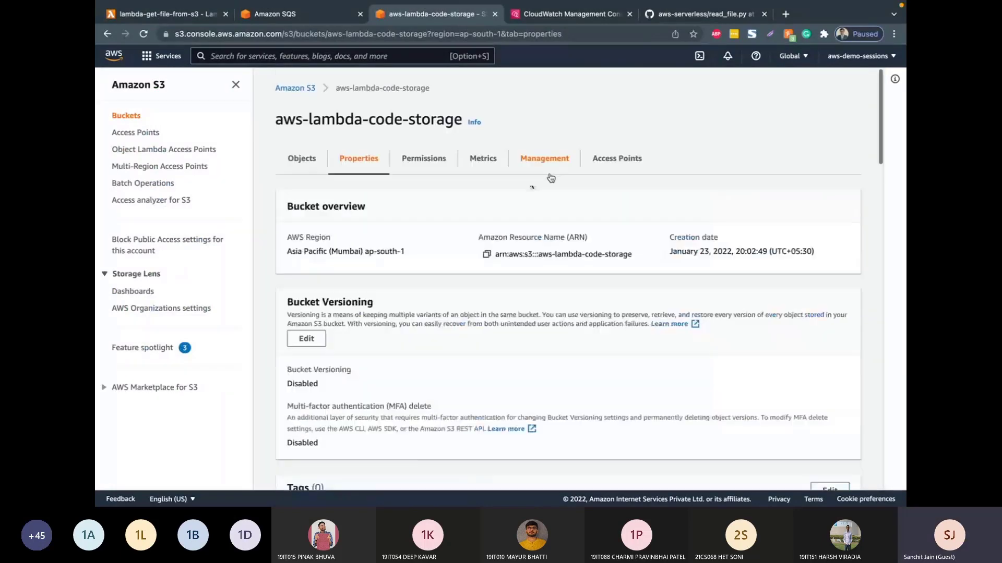
{"action": "left_click", "coordinate": [143, 34]}
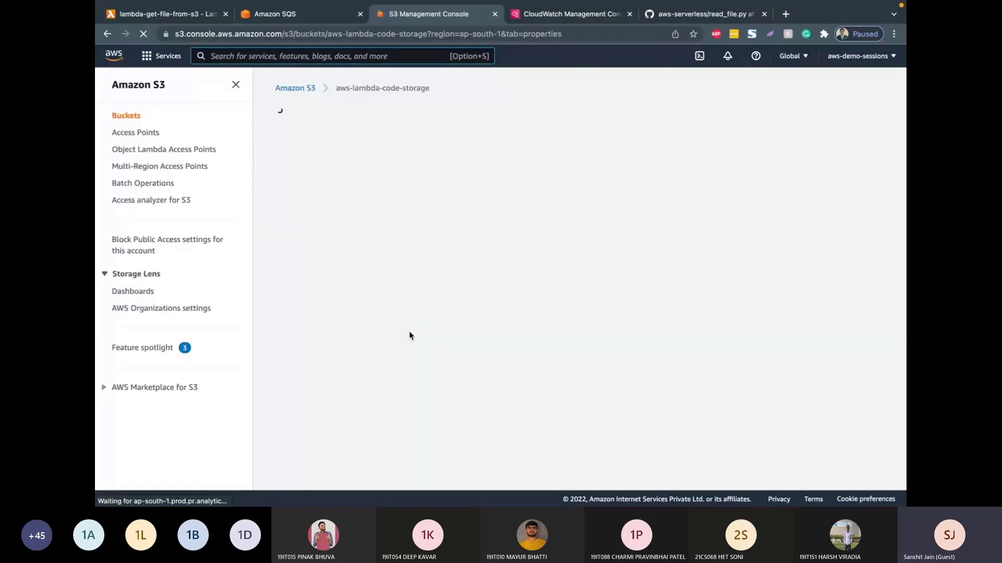
{"action": "scroll", "coordinate": [410, 336], "scroll_direction": "down", "scroll_amount": 8}
{"action": "scroll", "coordinate": [410, 336], "scroll_direction": "down", "scroll_amount": 5}
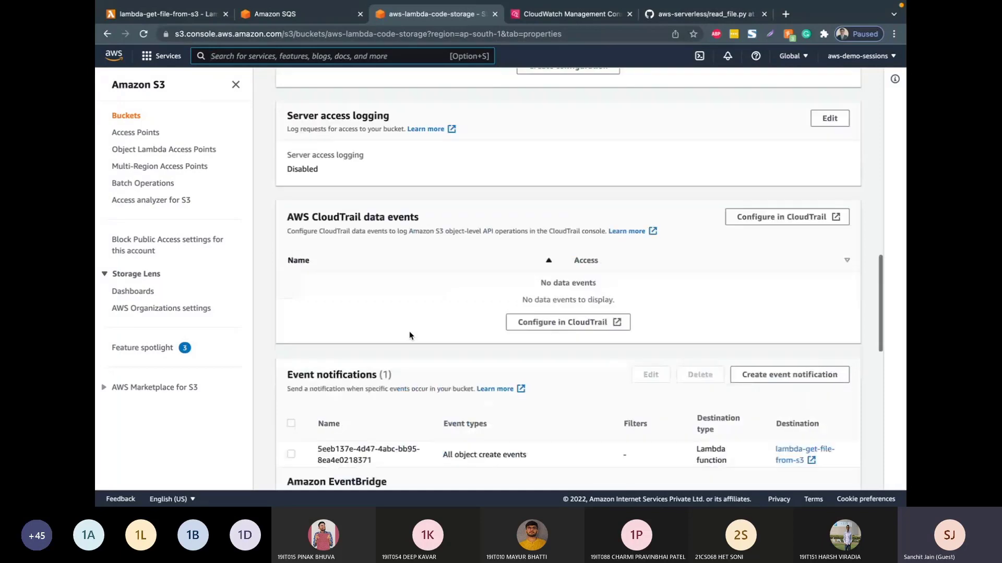
{"action": "scroll", "coordinate": [410, 336], "scroll_direction": "down", "scroll_amount": 2}
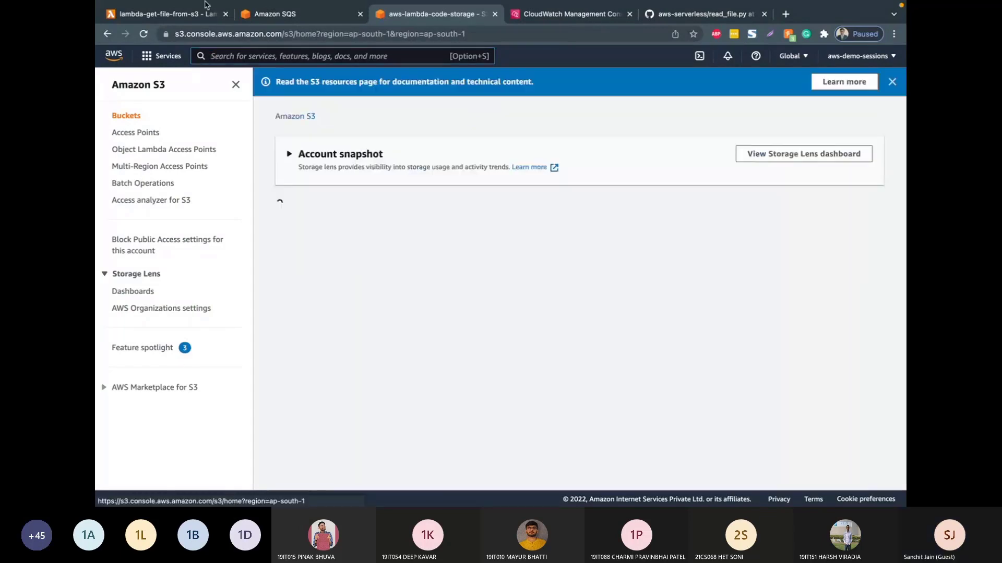
Step: Check the triggers configured on lambda-get-file-from-s3 and return to the S3 bucket list
{"action": "left_click", "coordinate": [191, 14]}
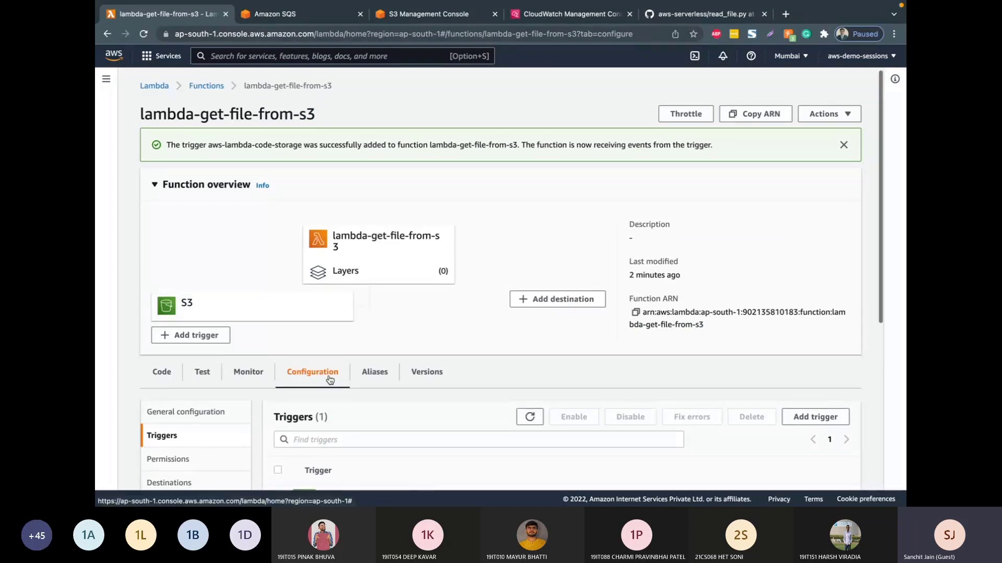
{"action": "scroll", "coordinate": [330, 380], "scroll_direction": "down", "scroll_amount": 5}
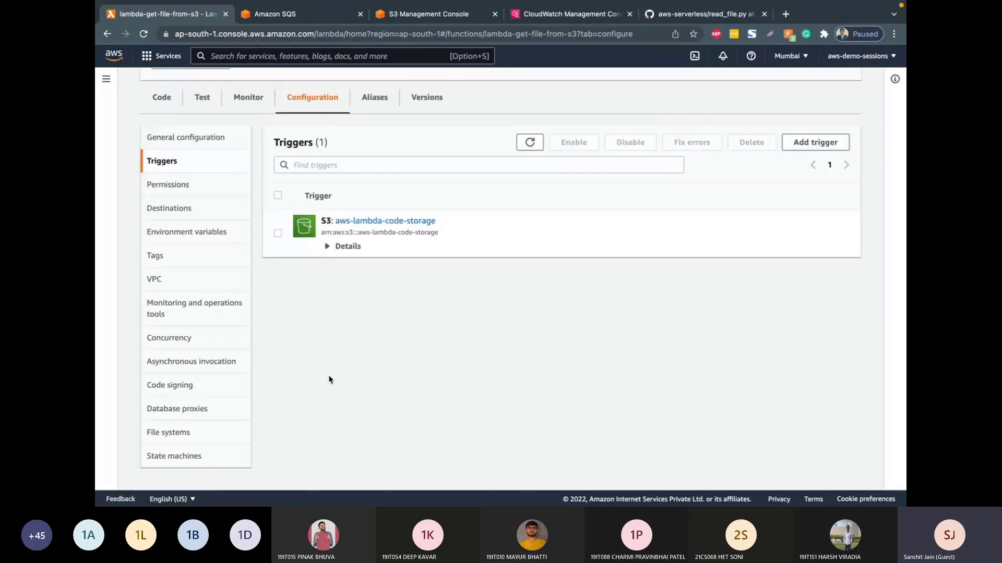
{"action": "left_click", "coordinate": [439, 24]}
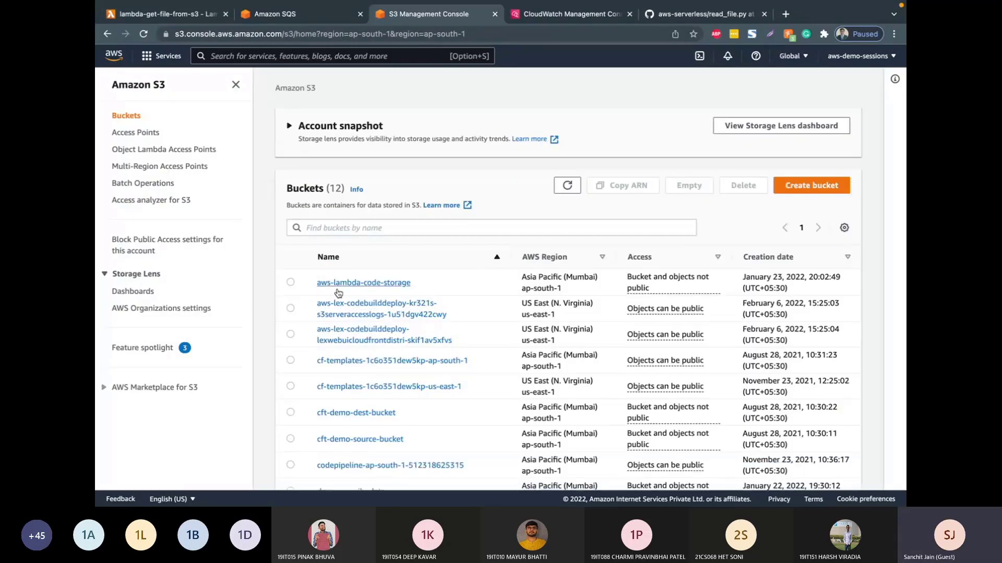
Step: Upload lambda.py from the Desktop to the aws-lambda-code-storage bucket and close the upload status page
{"action": "left_click", "coordinate": [337, 287]}
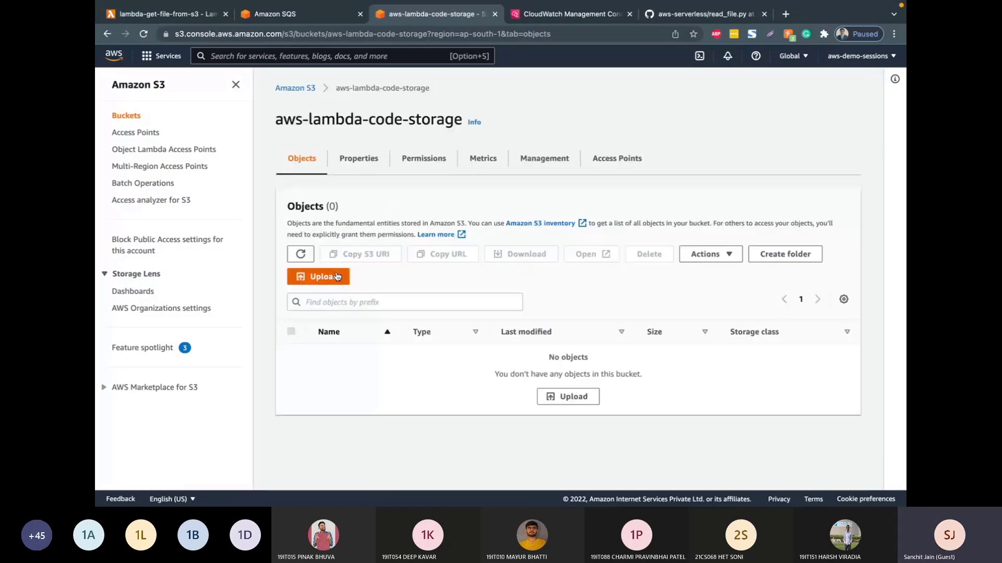
{"action": "left_click", "coordinate": [337, 277]}
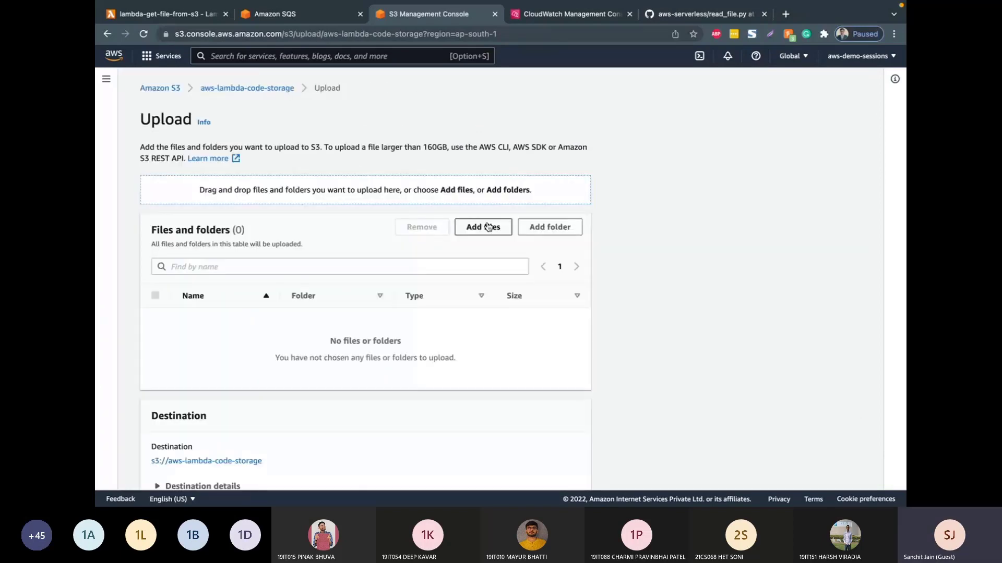
{"action": "left_click", "coordinate": [488, 227]}
{"action": "left_click", "coordinate": [406, 198]}
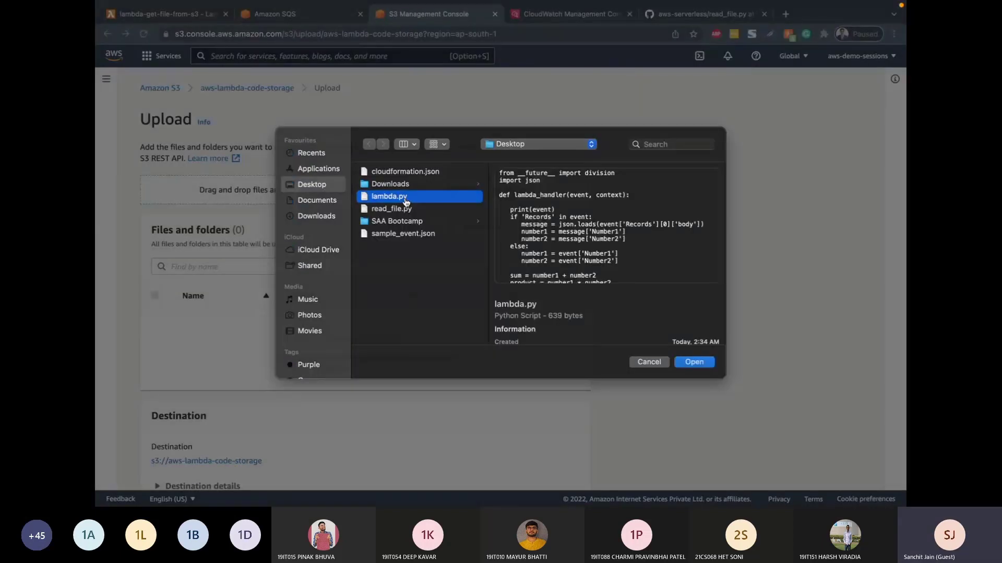
{"action": "double_click", "coordinate": [406, 198]}
{"action": "scroll", "coordinate": [402, 323], "scroll_direction": "down", "scroll_amount": 2}
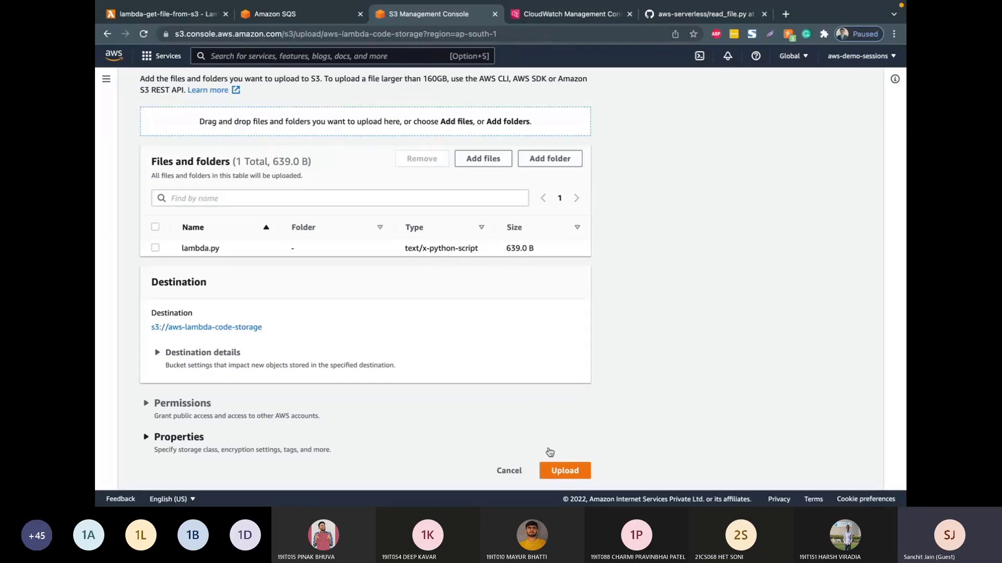
{"action": "left_click", "coordinate": [561, 470]}
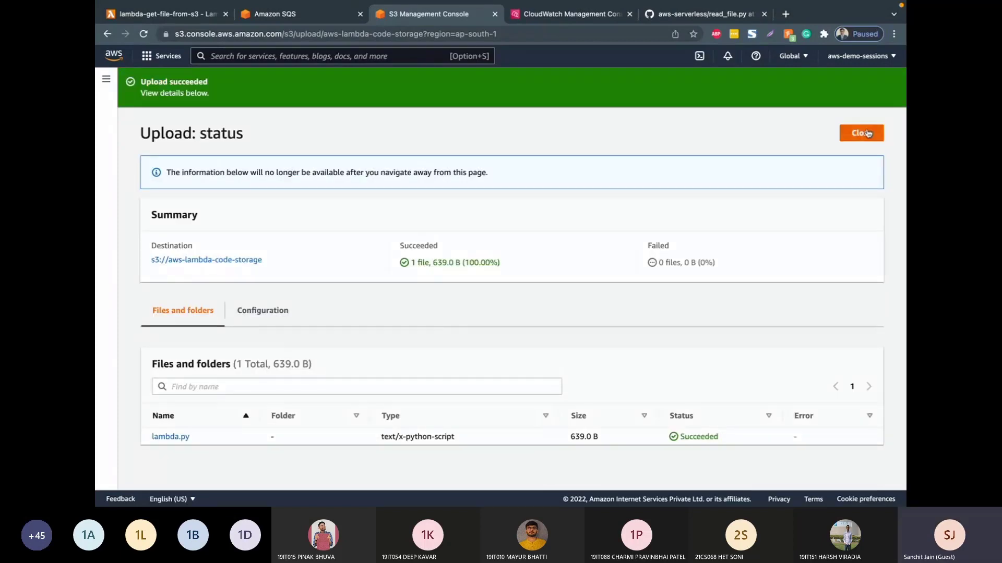
{"action": "left_click", "coordinate": [868, 133]}
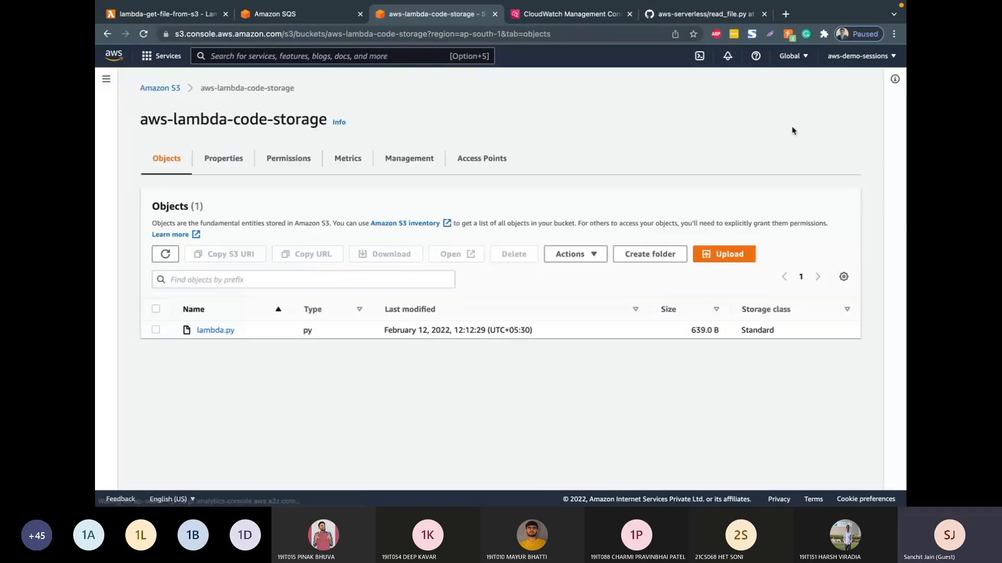
Step: Switch to CloudWatch and inspect the content type entry in the log stream of the /aws/lambda/lambda-get-file-from-s3 log group
{"action": "left_click", "coordinate": [580, 18]}
{"action": "left_click", "coordinate": [340, 87]}
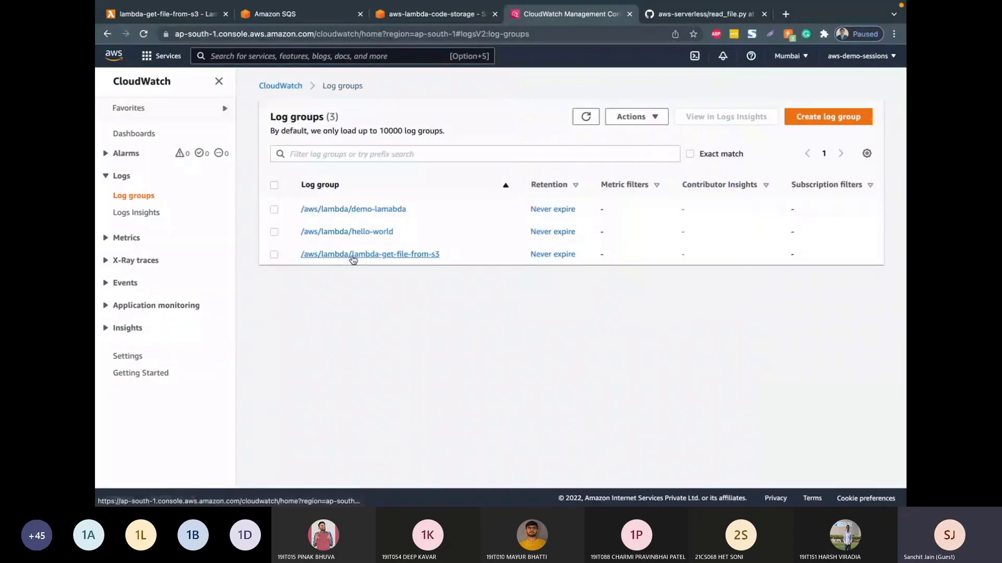
{"action": "left_click", "coordinate": [351, 255]}
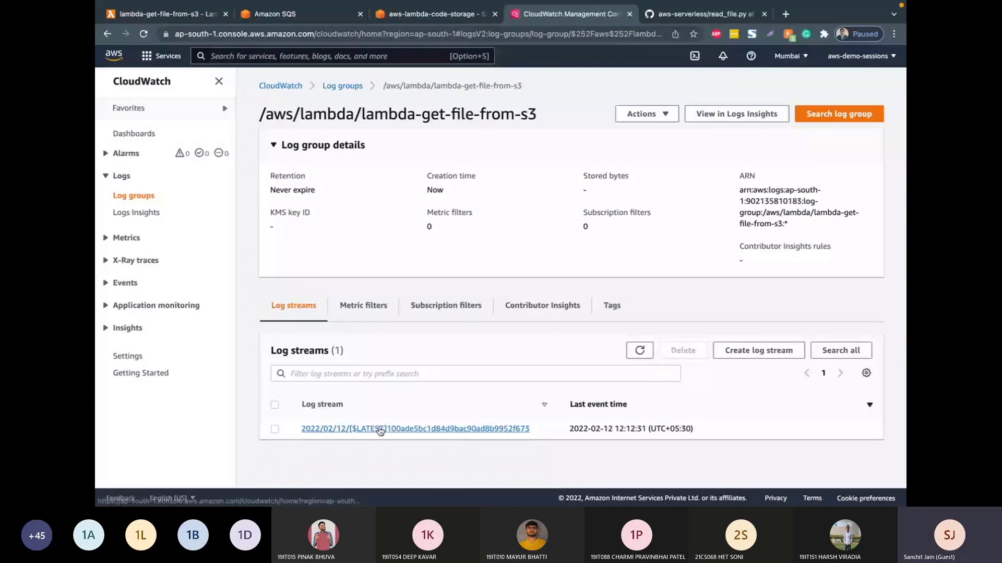
{"action": "left_click", "coordinate": [380, 429]}
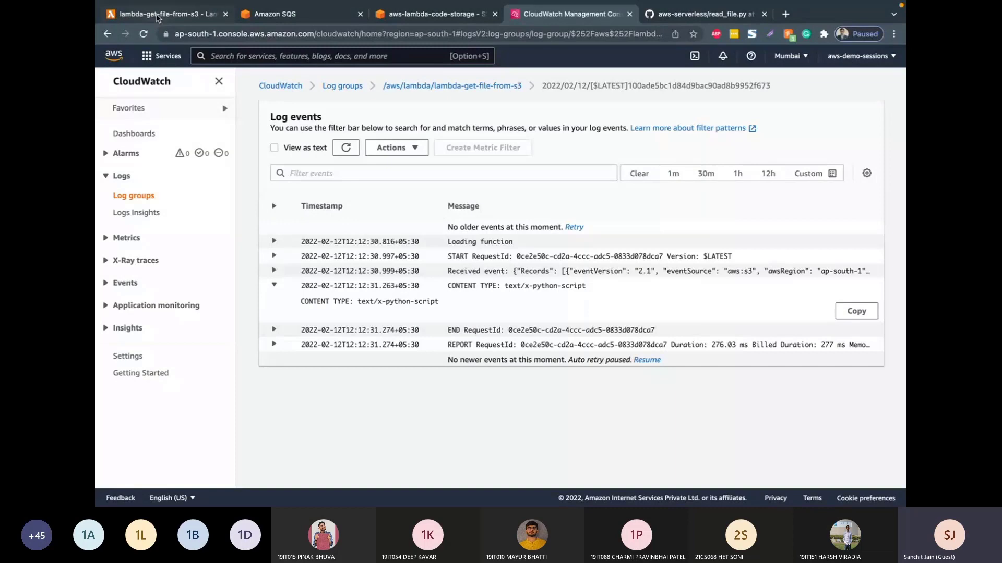
Step: Return to the aws-lambda-code-storage bucket and upload sample_event.json from the Desktop
{"action": "left_click", "coordinate": [157, 17]}
{"action": "left_click", "coordinate": [392, 11]}
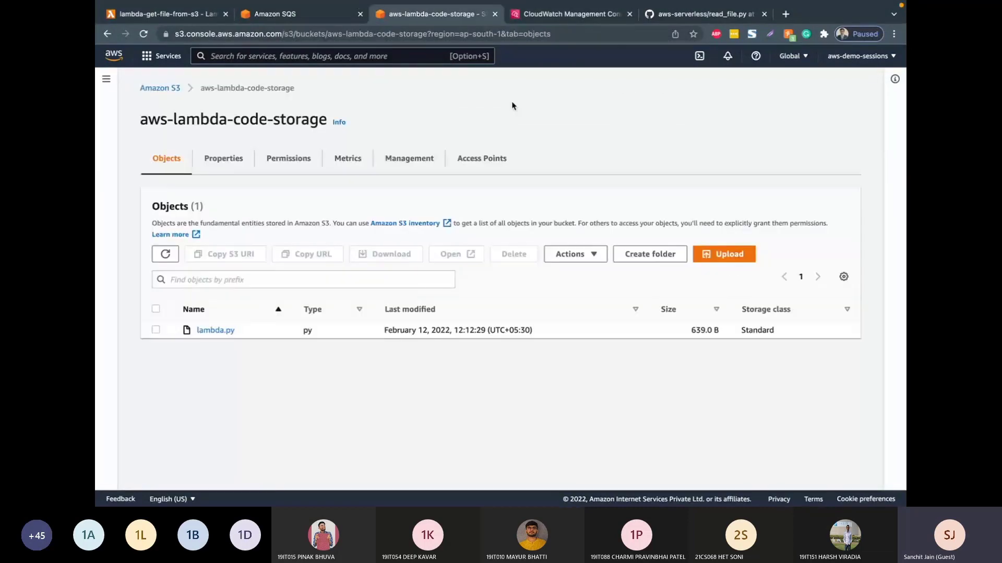
{"action": "left_click", "coordinate": [725, 254]}
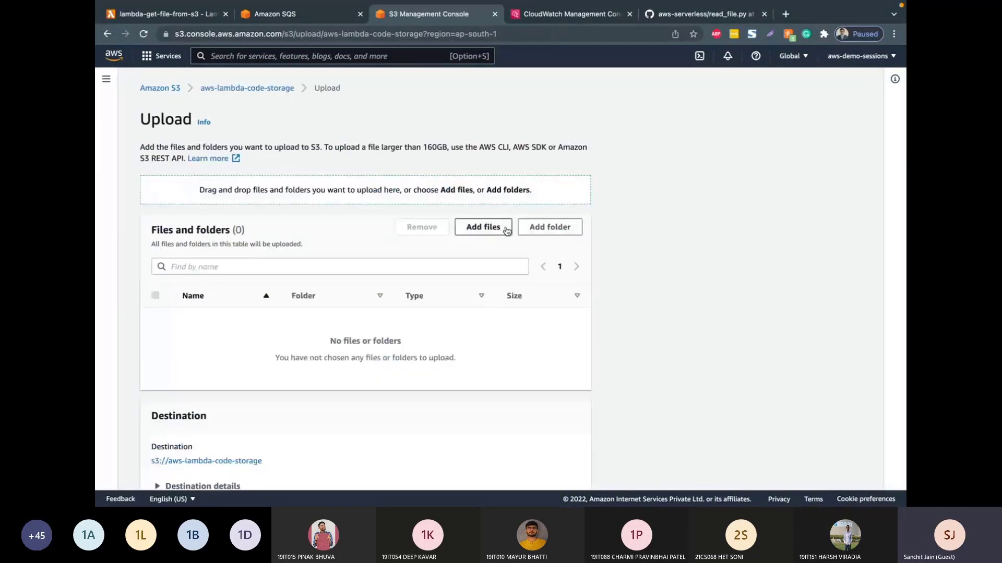
{"action": "left_click", "coordinate": [483, 227]}
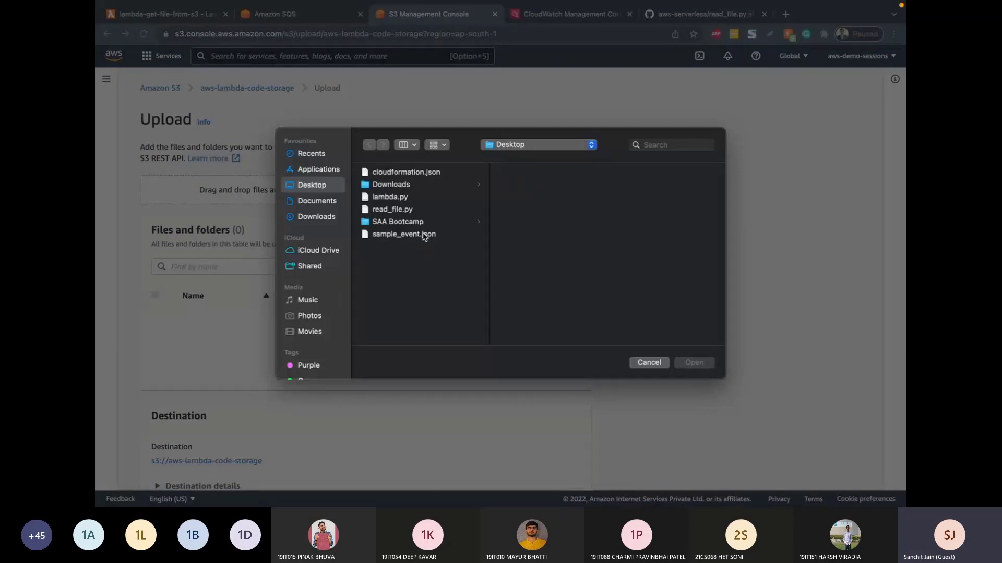
{"action": "key", "text": "Escape"}
{"action": "scroll", "coordinate": [419, 236], "scroll_direction": "down", "scroll_amount": 5}
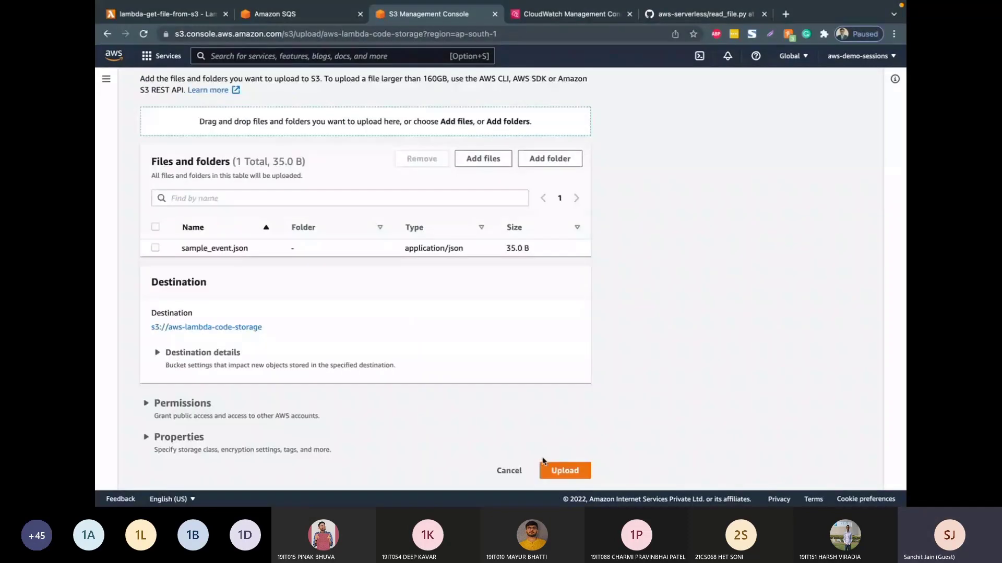
{"action": "left_click", "coordinate": [548, 469]}
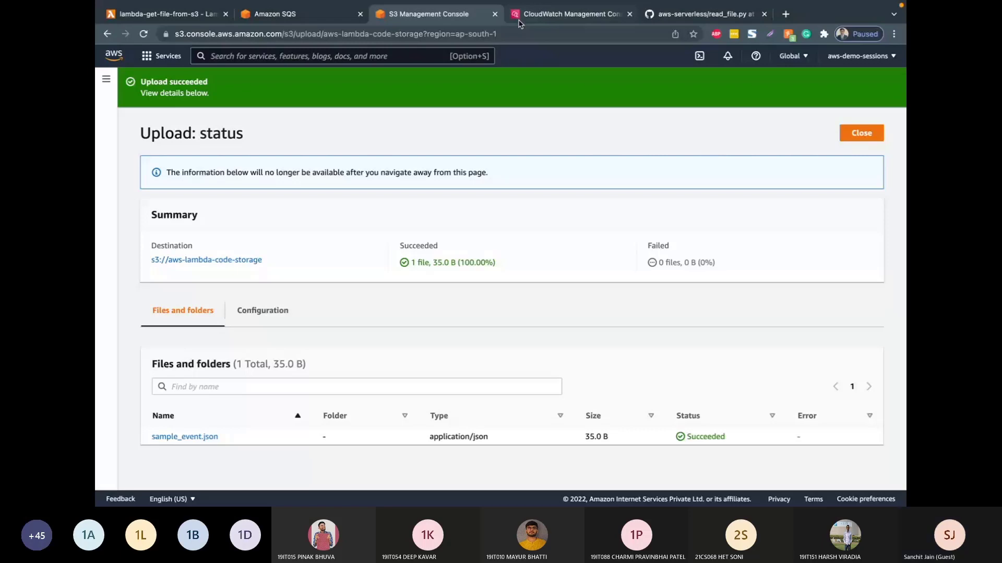
Step: Go back to CloudWatch and reload the lambda-get-file-from-s3 log stream to check for events from the sample_event.json upload
{"action": "left_click", "coordinate": [519, 20]}
{"action": "left_click", "coordinate": [349, 148]}
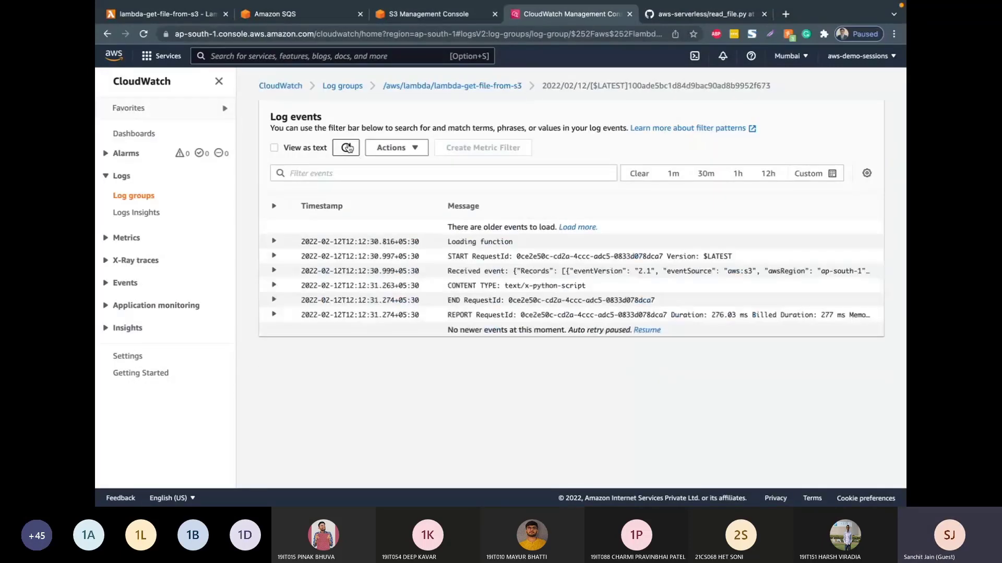
{"action": "left_click", "coordinate": [480, 86]}
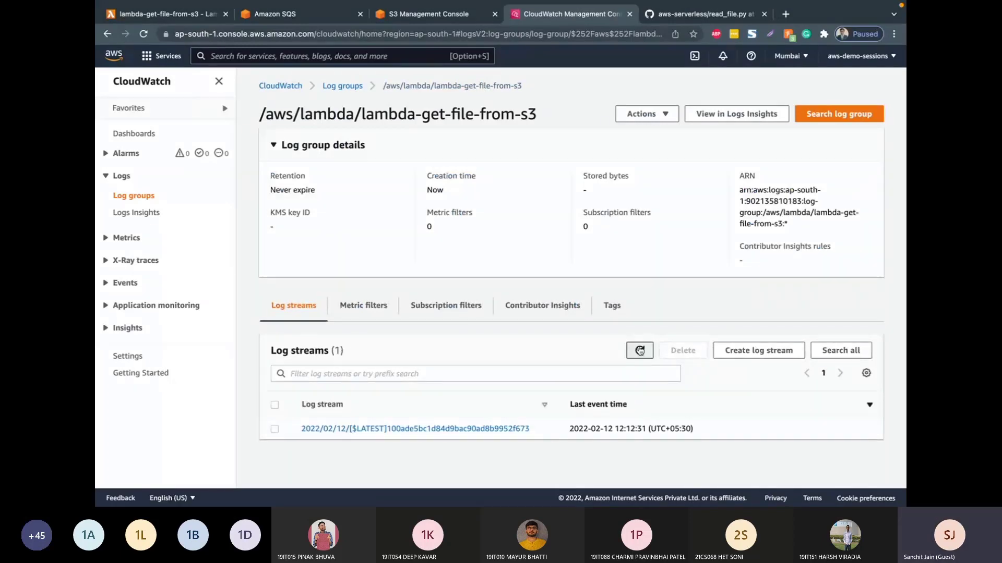
{"action": "left_click", "coordinate": [484, 428]}
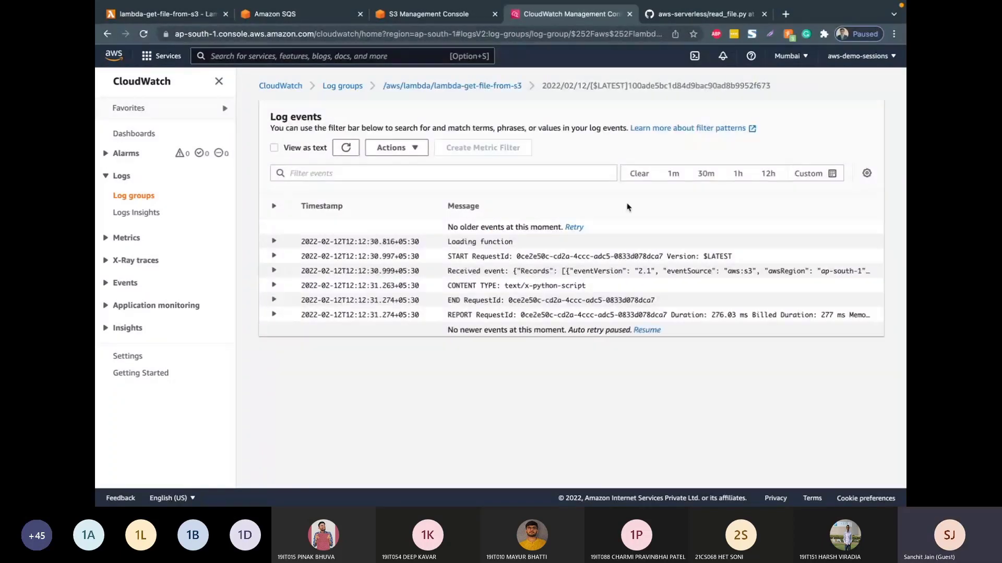
{"action": "left_click", "coordinate": [343, 149]}
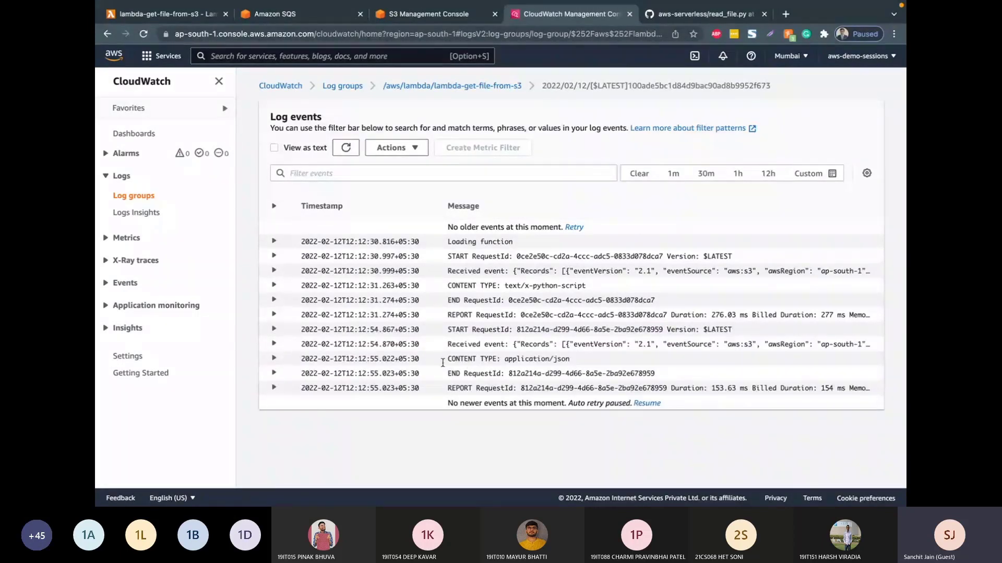
Step: Examine the newest invocation's received event for its bucket name and object key, and expand its content type entry
{"action": "left_click_drag", "start_coordinate": [443, 362], "coordinate": [570, 360]}
{"action": "left_click", "coordinate": [535, 346]}
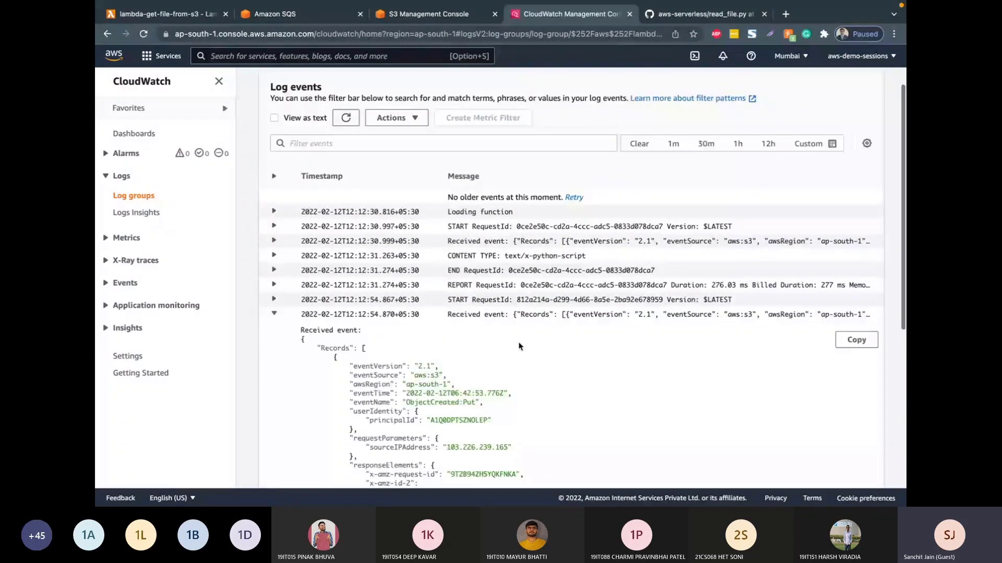
{"action": "scroll", "coordinate": [519, 346], "scroll_direction": "down", "scroll_amount": 3}
{"action": "scroll", "coordinate": [519, 346], "scroll_direction": "down", "scroll_amount": 2}
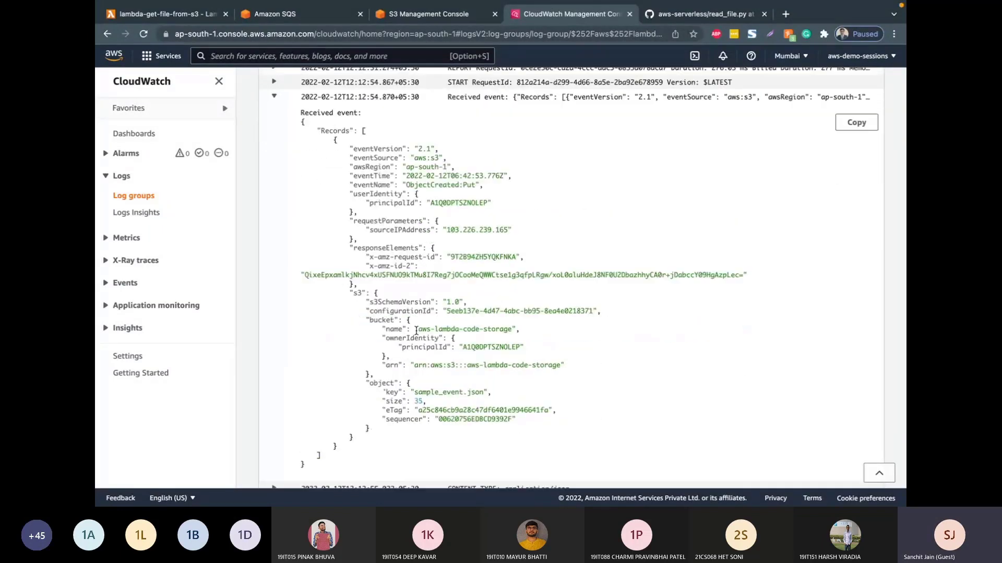
{"action": "left_click_drag", "start_coordinate": [418, 329], "coordinate": [481, 330]}
{"action": "left_click", "coordinate": [455, 391]}
{"action": "scroll", "coordinate": [454, 391], "scroll_direction": "down", "scroll_amount": 1}
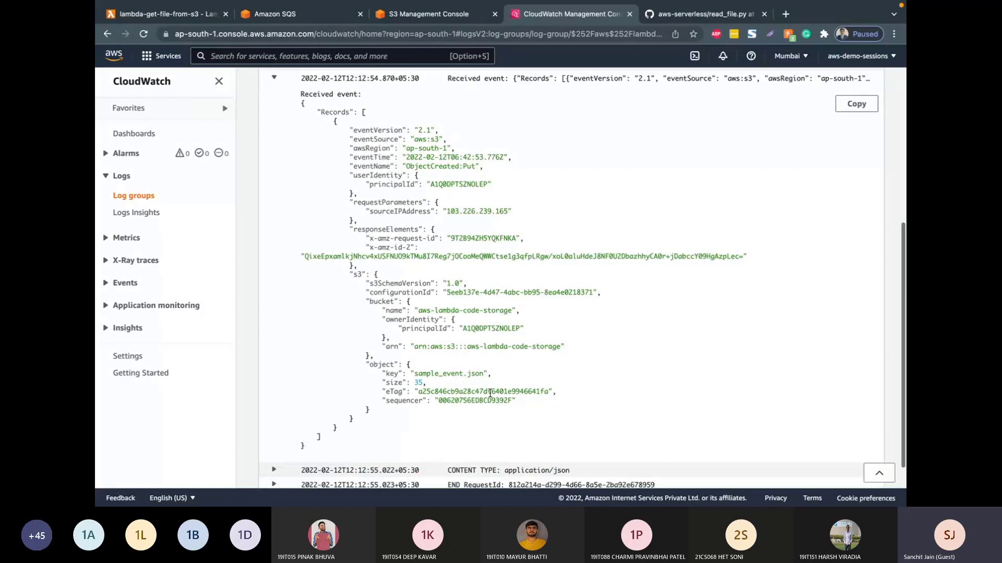
{"action": "scroll", "coordinate": [490, 392], "scroll_direction": "down", "scroll_amount": 1}
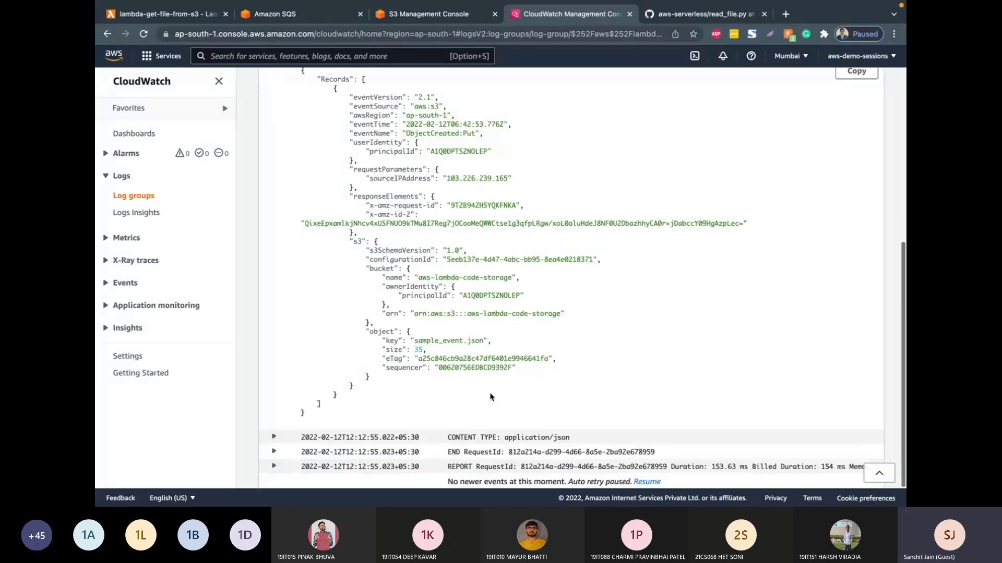
{"action": "left_click", "coordinate": [490, 439]}
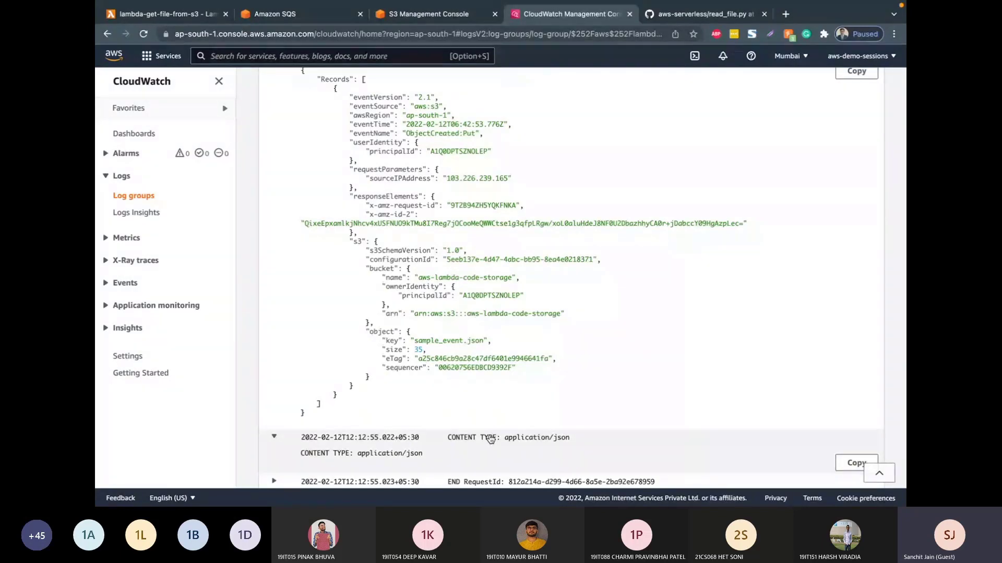
{"action": "key", "text": "ctrl+Left"}
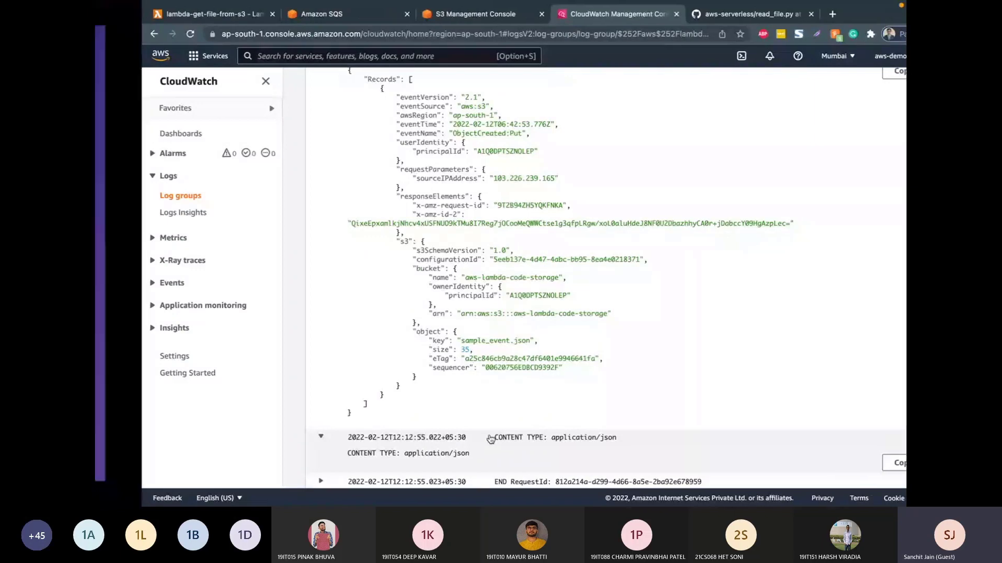